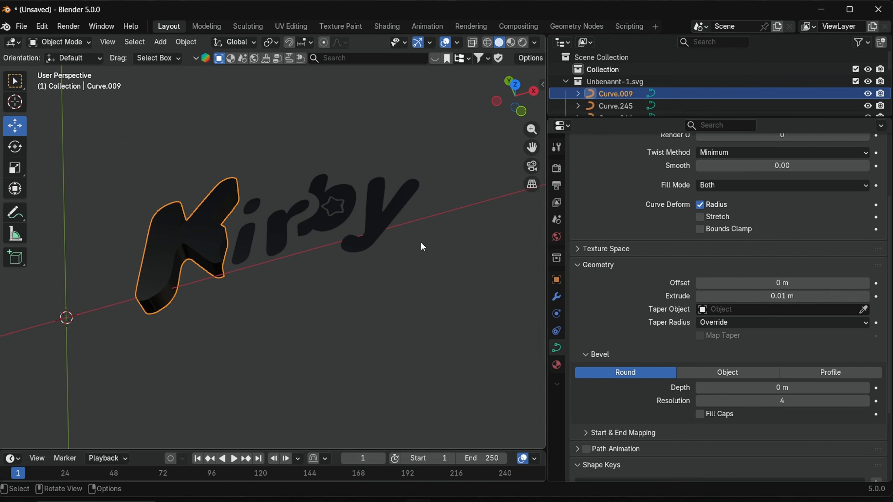
# - Select the stem and the dot of the letter i in the Kirby logo
pyautogui.click(243, 246)
pyautogui.click(251, 207)
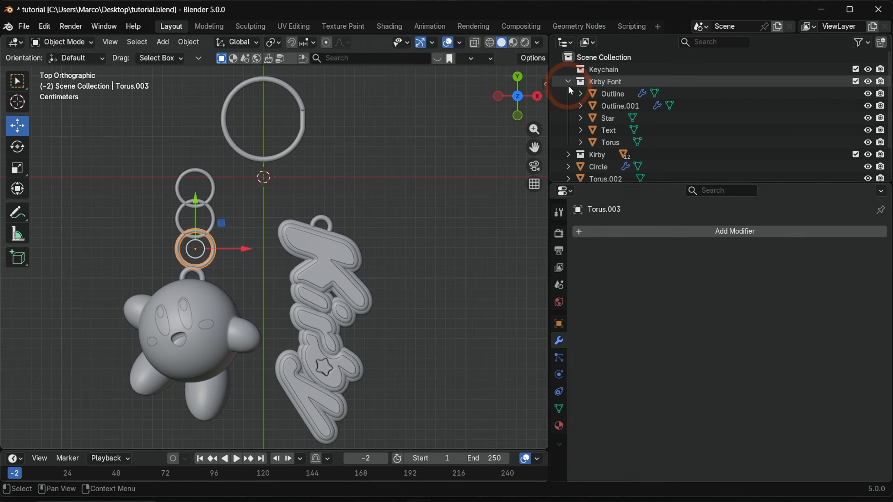
# - Set the Y rotation of the lowest small chain ring to 90° and select the uppermost small ring
pyautogui.click(542, 80)
pyautogui.doubleClick(469, 166)
pyautogui.write('90')
pyautogui.press('Return')
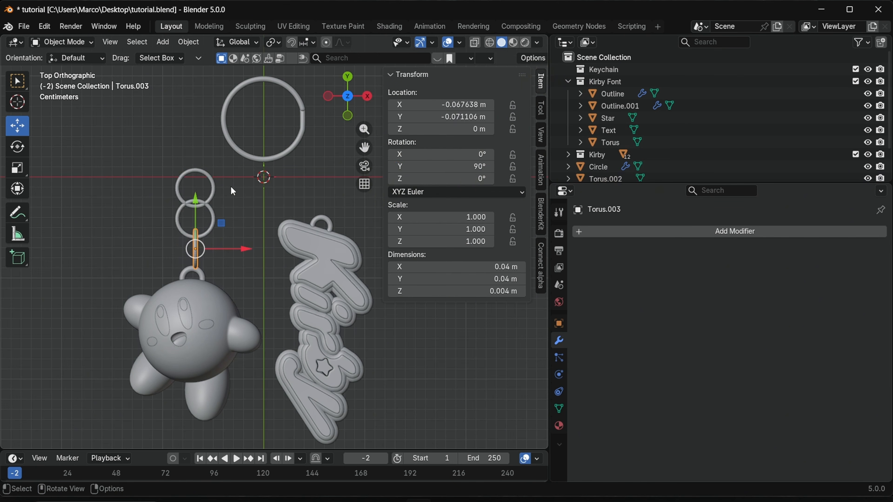
pyautogui.click(213, 189)
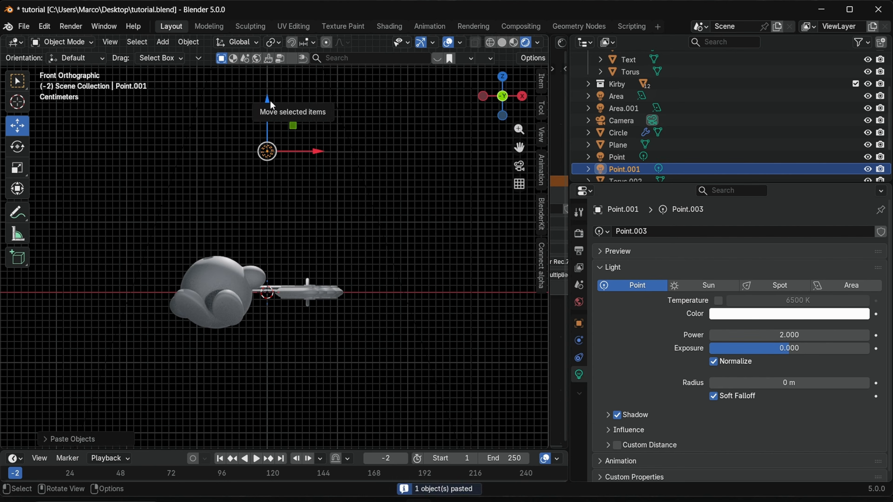
# - Move the pasted point light straight down along Z and set its power to 3
pyautogui.moveTo(268, 100); pyautogui.dragTo(274, 320)
pyautogui.press('KP_0')
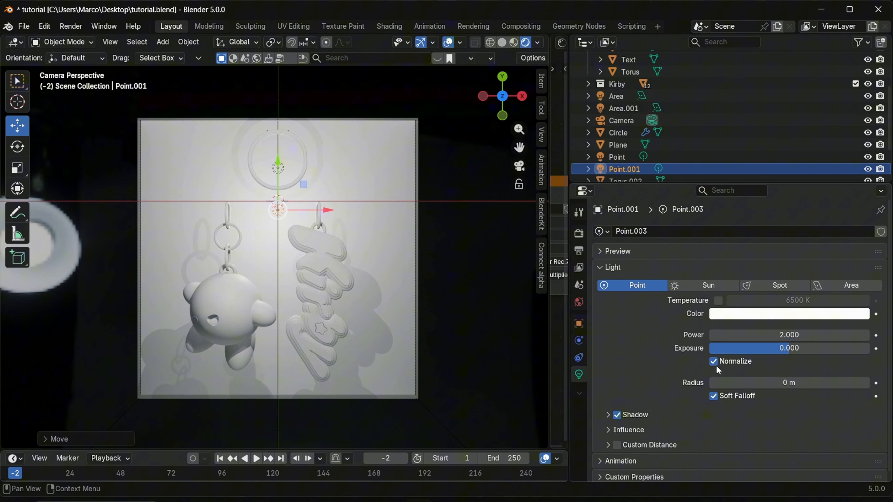
pyautogui.doubleClick(776, 332)
pyautogui.write('3')
pyautogui.press('Return')
pyautogui.doubleClick(789, 383)
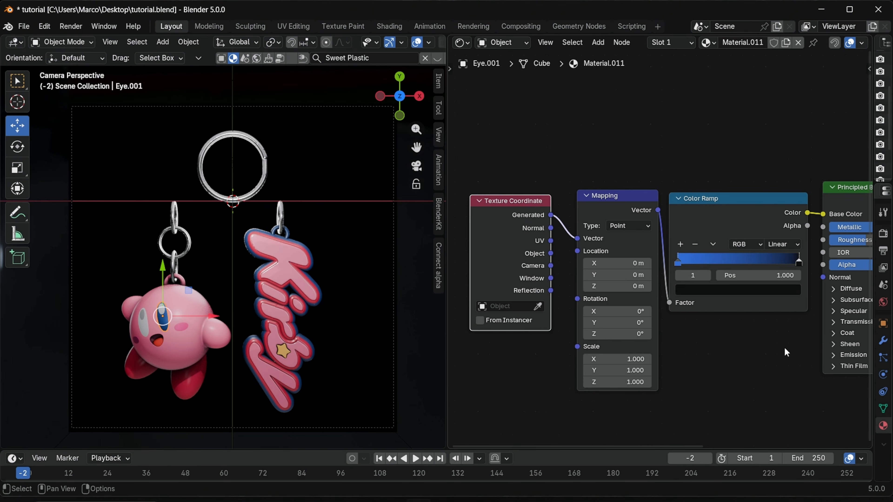
pyautogui.click(763, 268)
pyautogui.moveTo(309, 375); pyautogui.dragTo(364, 372)
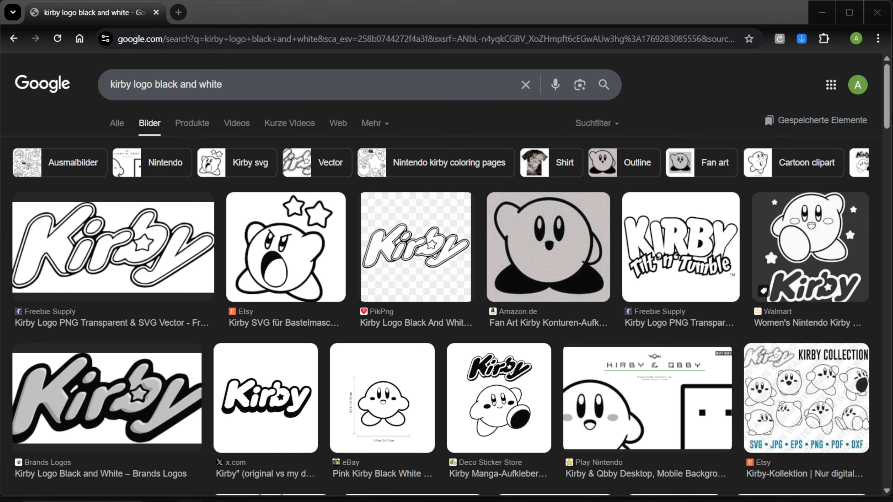
# - Switch to Adobe Express, convert the Kirby logo image to SVG and download the result
pyautogui.click(549, 501)
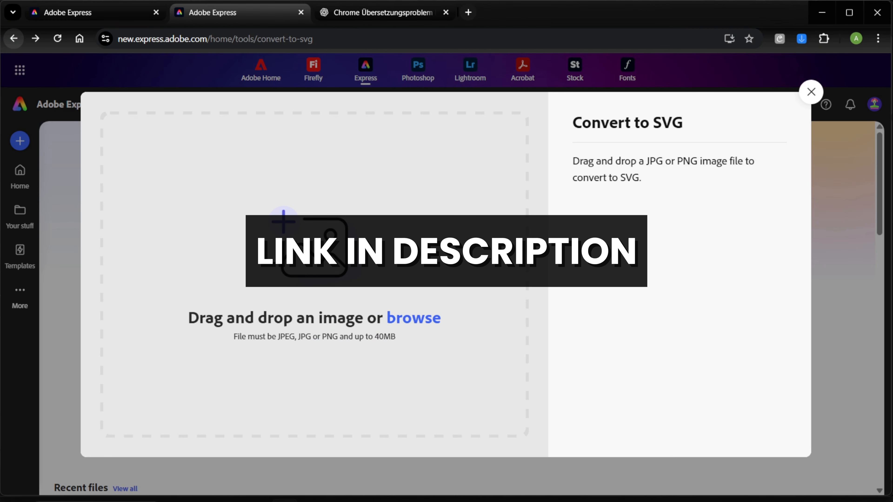
pyautogui.moveTo(141, 229); pyautogui.dragTo(309, 243)
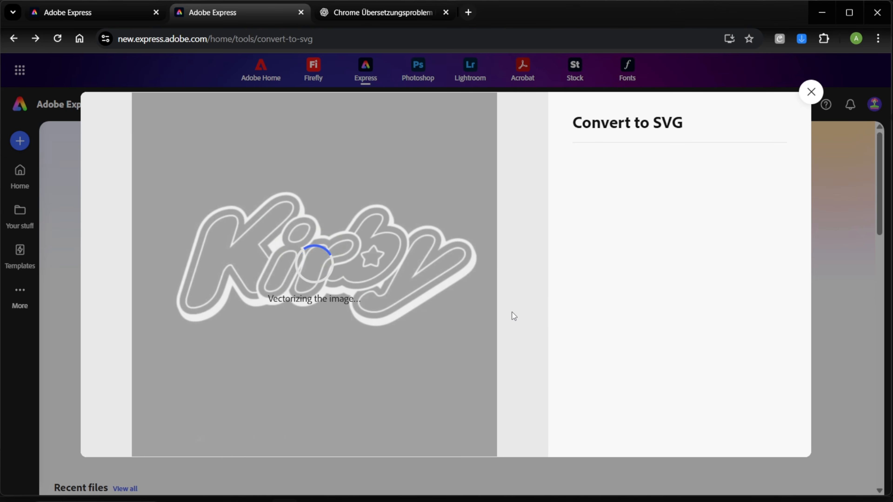
pyautogui.click(602, 202)
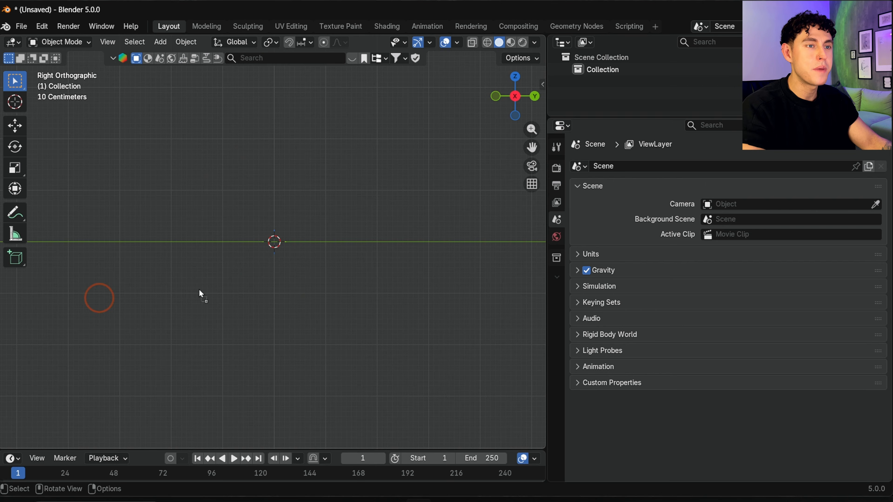
# - Switch to Blender and import the SVG logo file into the empty scene as curves, viewed from the top
pyautogui.moveTo(199, 293); pyautogui.dragTo(273, 269)
pyautogui.click(270, 257)
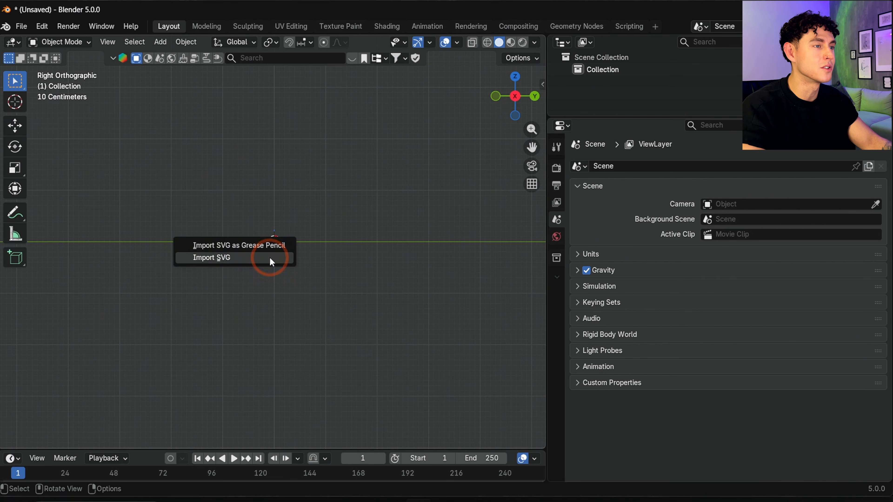
pyautogui.press('KP_7')
# - Select the inner letter curves of the imported Kirby logo, starting with the K and adding the following letters
pyautogui.click(239, 243)
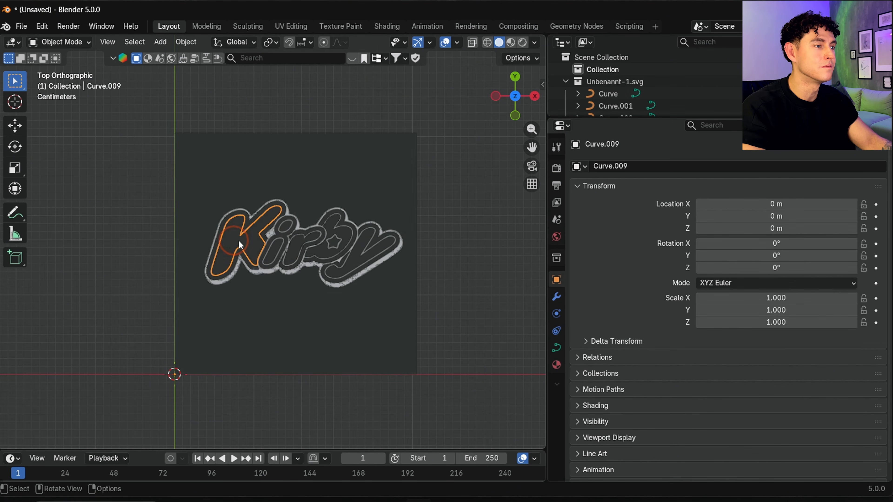
pyautogui.keyDown('shift'); pyautogui.click(275, 250); pyautogui.keyUp('shift')
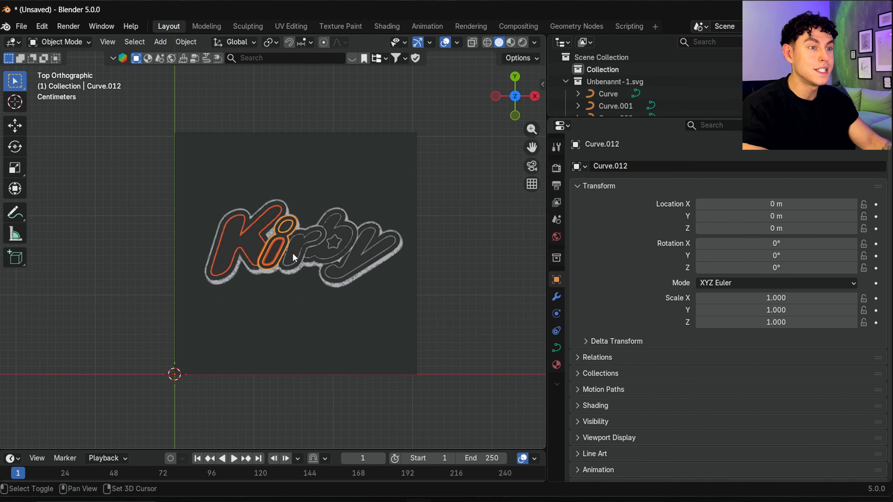
pyautogui.keyDown('shift'); pyautogui.click(318, 254); pyautogui.keyUp('shift')
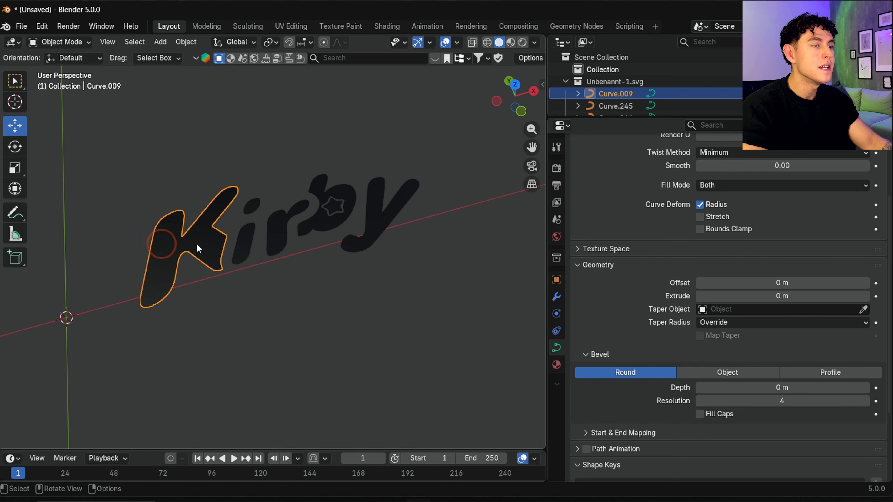
# - Extrude the letter K curve by 0.01 m
pyautogui.click(763, 296)
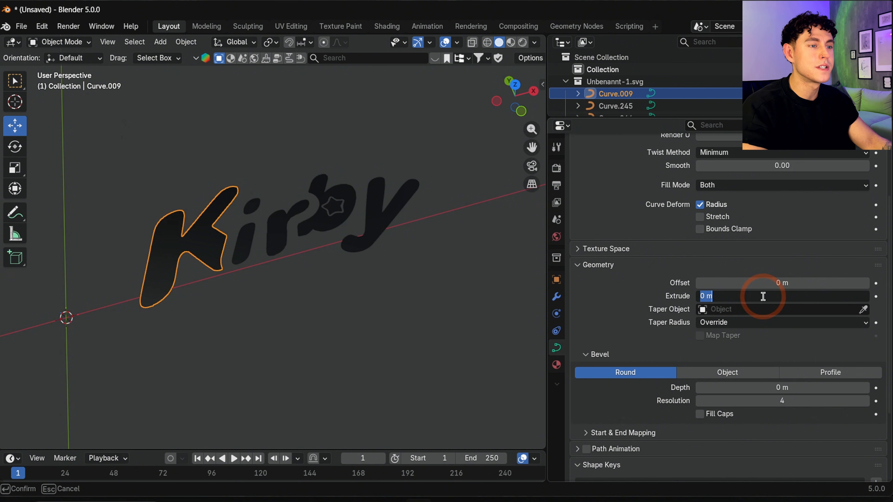
pyautogui.write('0.01')
pyautogui.press('Return')
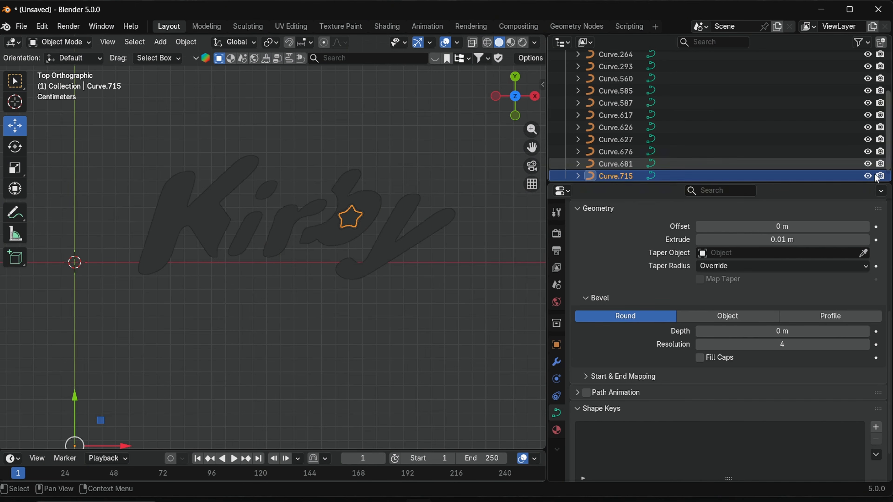
# - Hide the star curve in both the viewport and renders
pyautogui.click(868, 175)
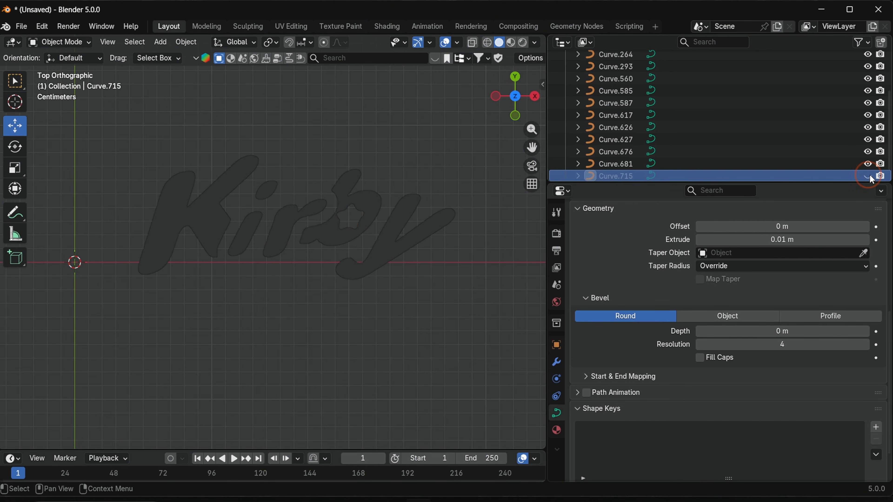
pyautogui.click(880, 176)
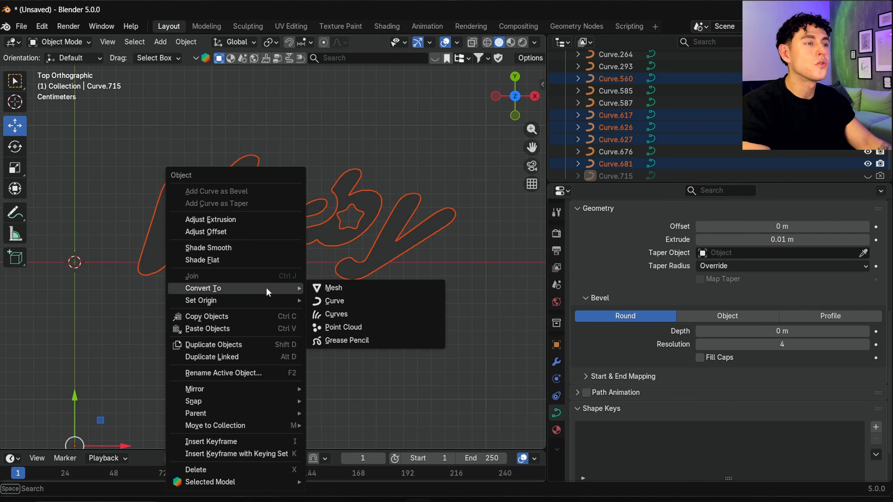
# - Convert the selected letter curves to meshes and join them into one object
pyautogui.click(316, 287)
pyautogui.rightClick(209, 218)
pyautogui.moveTo(210, 216)
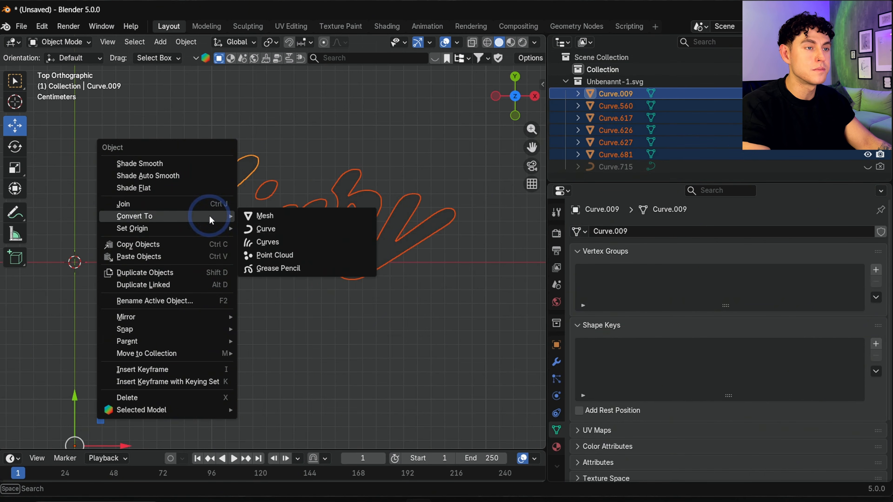
pyautogui.click(144, 203)
# - Remove all imported SVG material slots from the joined letter mesh
pyautogui.click(556, 448)
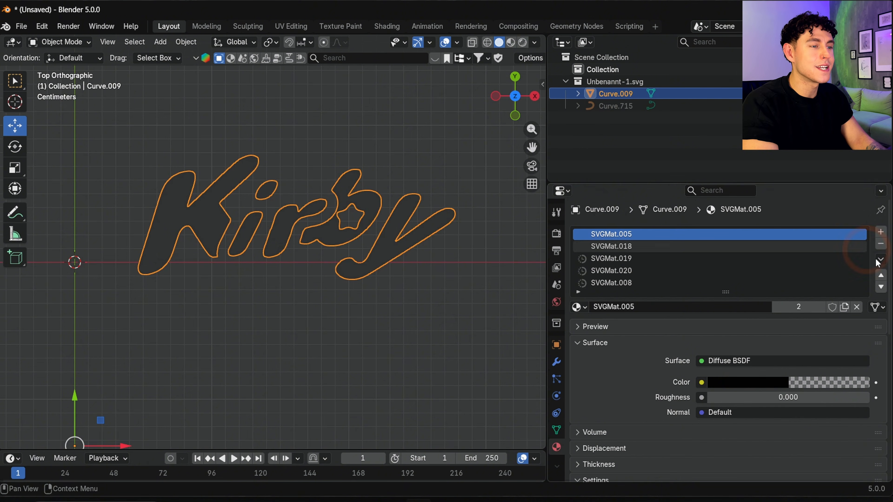
pyautogui.click(880, 244)
pyautogui.click(880, 245)
pyautogui.click(880, 244)
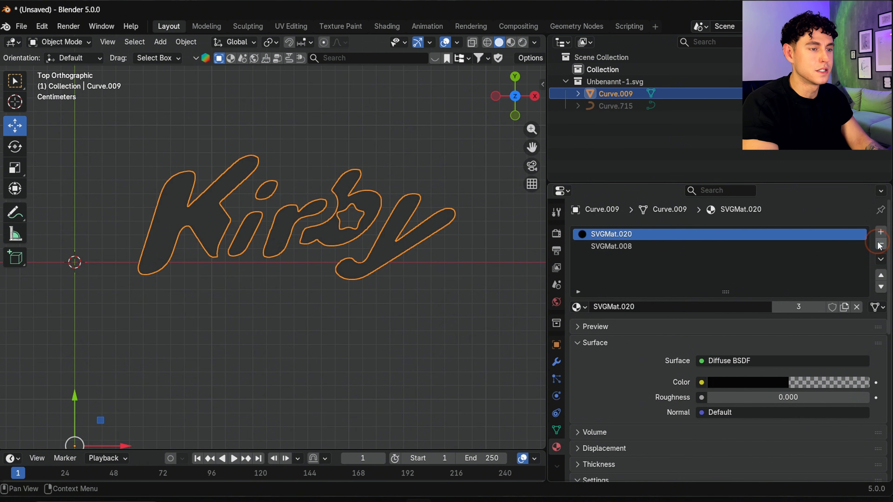
pyautogui.click(879, 245)
pyautogui.click(880, 244)
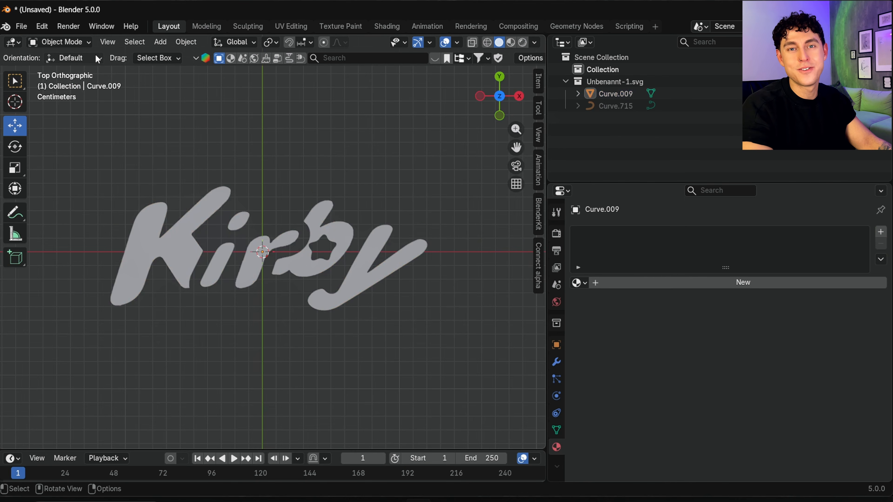
# - Select the outer edge loops of all Kirby letters in Edit Mode and separate the selection into its own object
pyautogui.click(67, 41)
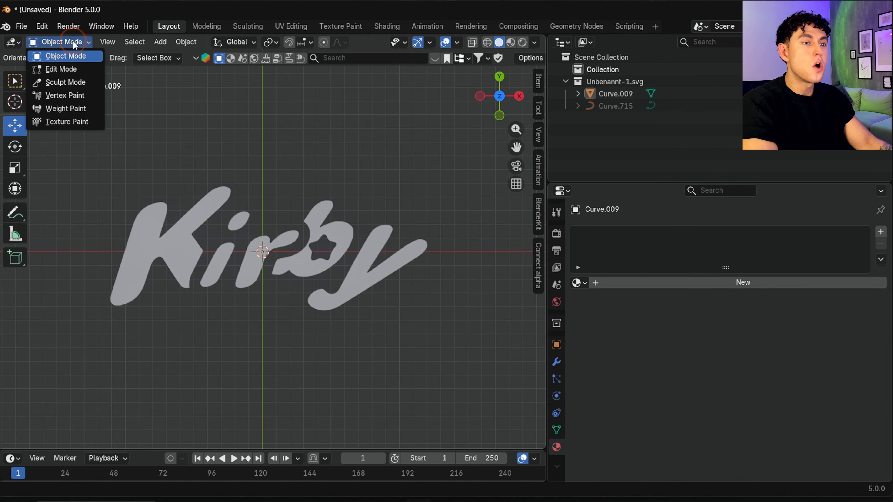
pyautogui.click(61, 69)
pyautogui.scroll(6, 196, 246)
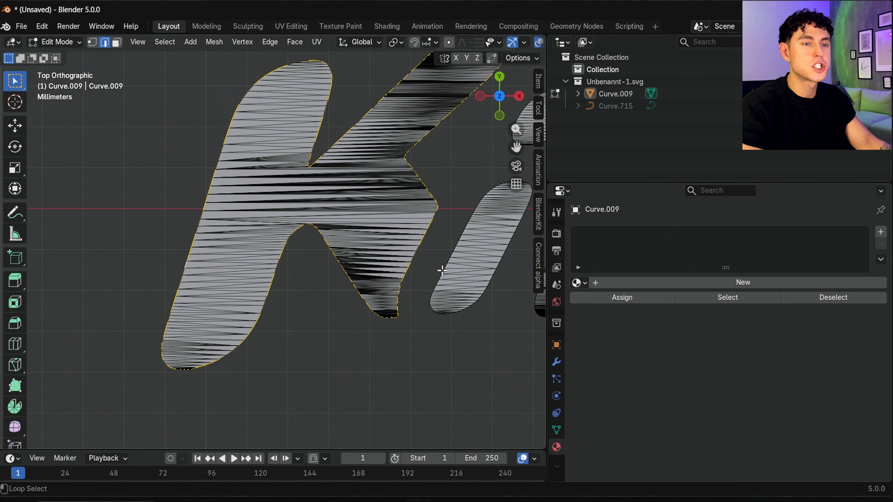
pyautogui.keyDown('alt'); pyautogui.keyDown('shift'); pyautogui.click(442, 270); pyautogui.keyUp('shift'); pyautogui.keyUp('alt')
pyautogui.press('p')
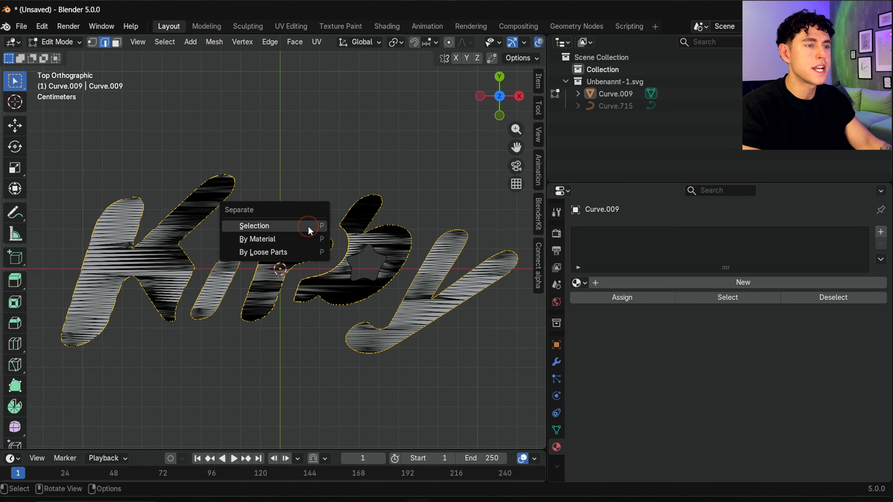
pyautogui.click(309, 228)
# - Return to Object Mode and convert the Outline mesh to a curve
pyautogui.click(55, 42)
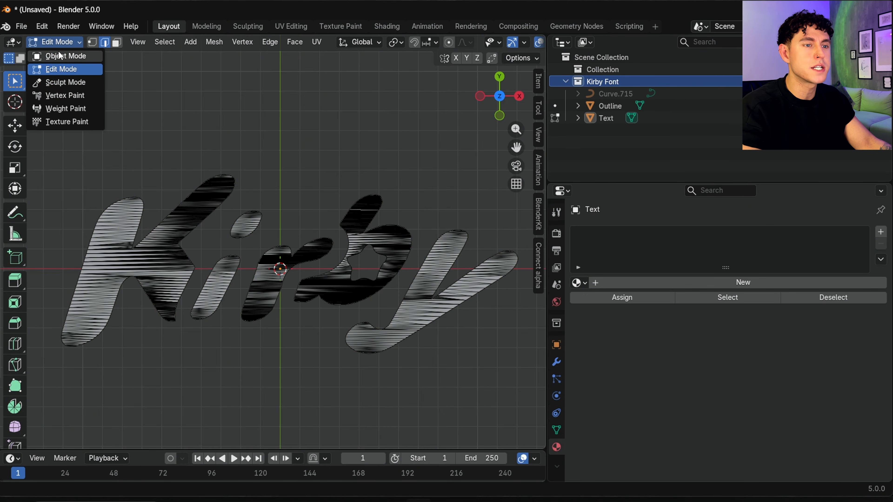
pyautogui.click(58, 55)
pyautogui.click(609, 107)
pyautogui.rightClick(284, 188)
pyautogui.moveTo(261, 171)
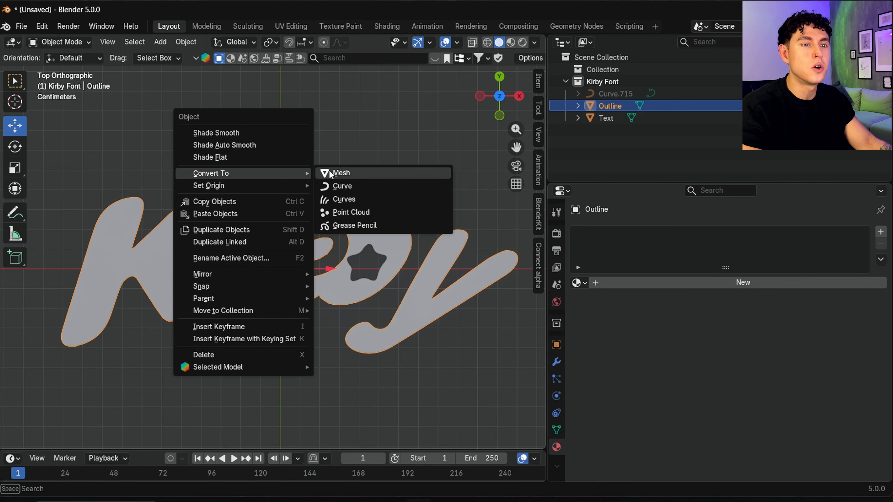
pyautogui.click(343, 187)
# - Give the Outline curve a round bevel with a depth of 0.006 m and a resolution of 32
pyautogui.doubleClick(767, 384)
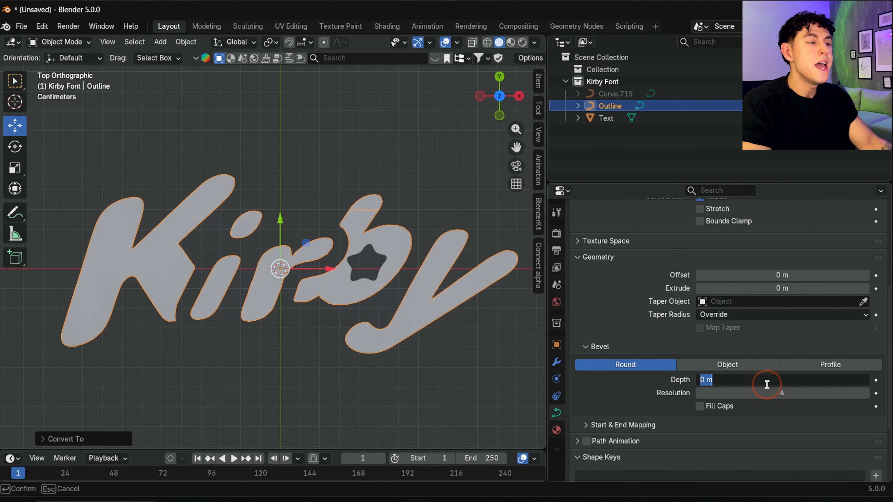
pyautogui.write('0.006')
pyautogui.press('Return')
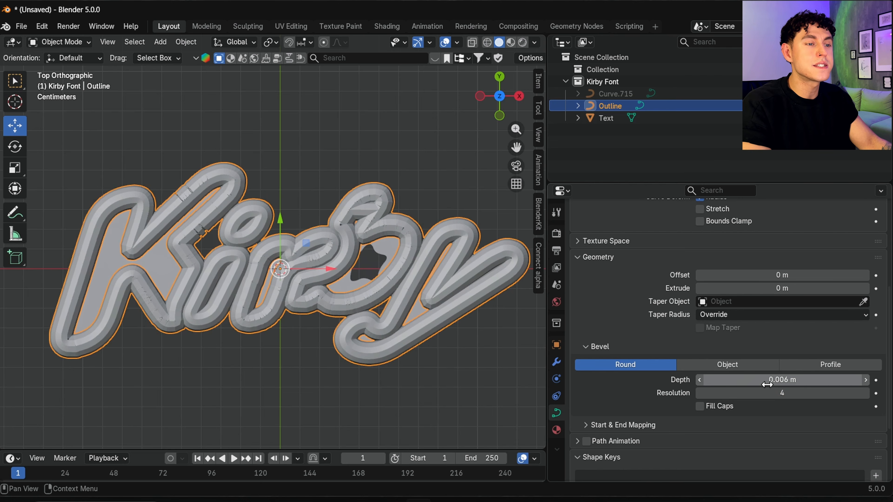
pyautogui.doubleClick(770, 392)
pyautogui.write('32')
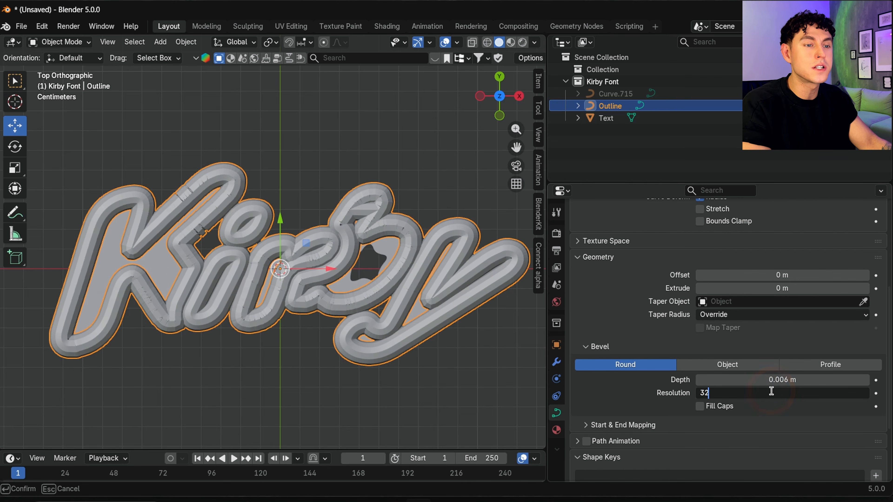
pyautogui.press('Return')
# - Set the Outline object's Z scale to 1 while viewing it from the front
pyautogui.scroll(10, 772, 351)
pyautogui.press('KP_1')
pyautogui.press('n')
pyautogui.doubleClick(466, 241)
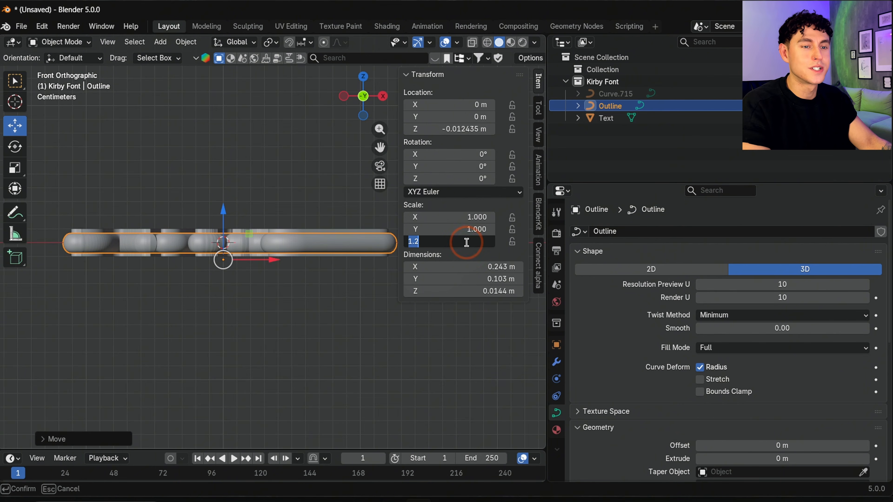
pyautogui.write('1')
pyautogui.press('Return')
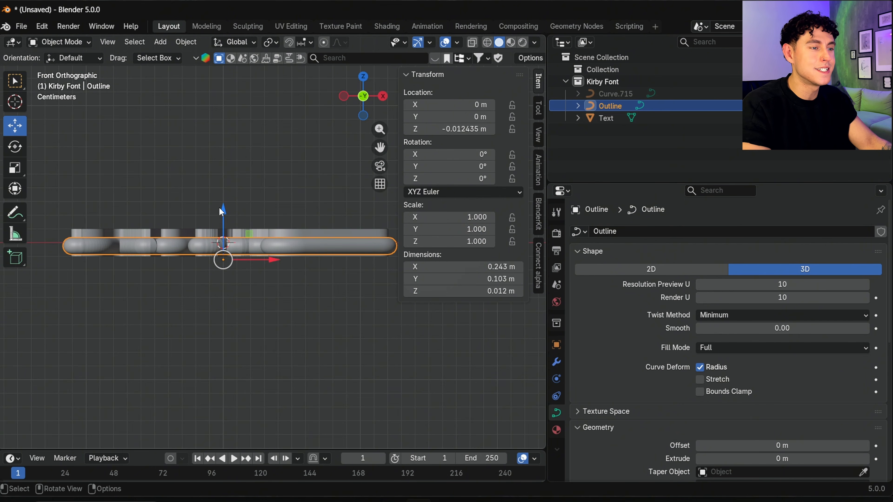
# - Move the Outline slightly up along Z against the letters and return to the top view
pyautogui.moveTo(222, 205); pyautogui.dragTo(230, 201)
pyautogui.press('KP_7')
pyautogui.press('n')
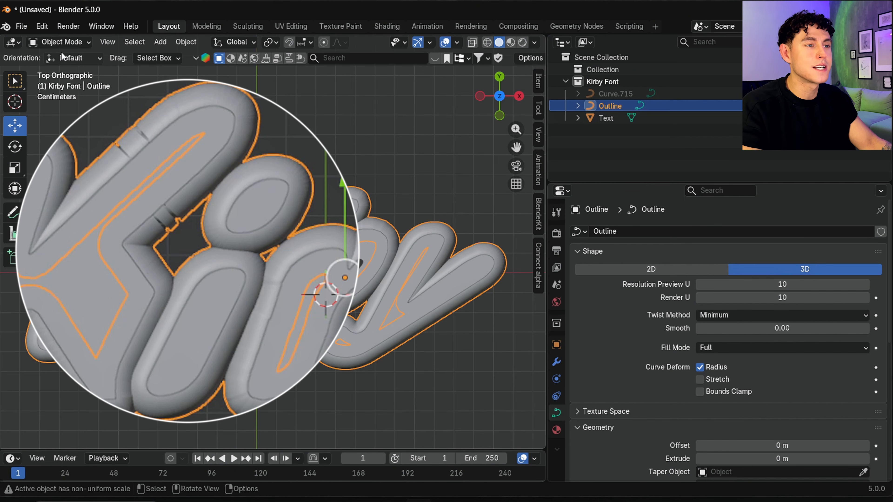
# - Dissolve the Outline control points causing the bevel creases along the inner edge of the K's upper arm
pyautogui.moveTo(111, 204); pyautogui.dragTo(156, 247)
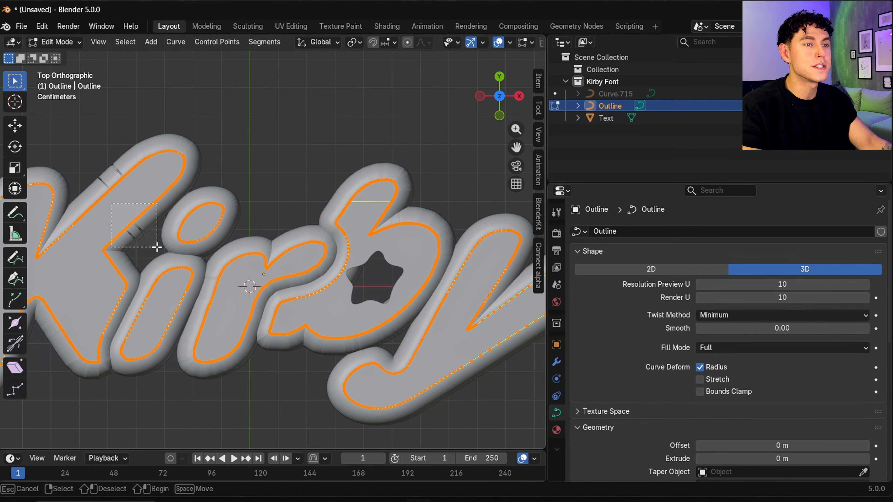
pyautogui.rightClick(138, 223)
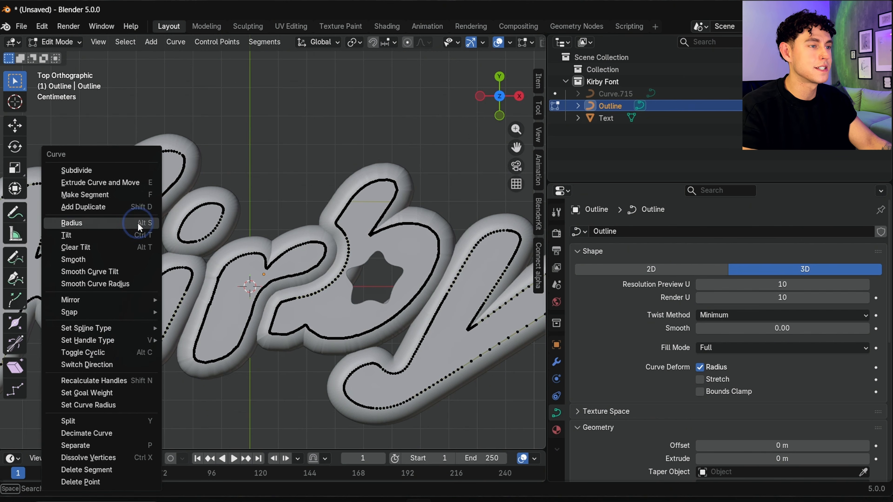
pyautogui.click(114, 461)
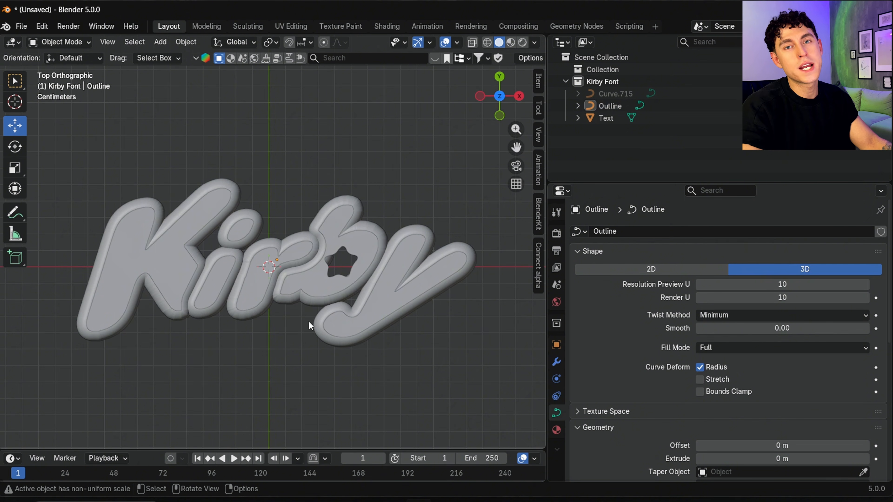
# - Copy and paste the Outline curve in place, and set the copy's bevel depth to 0.009 m
pyautogui.click(268, 307)
pyautogui.hotkey('ctrl', 'c')
pyautogui.hotkey('ctrl', 'v')
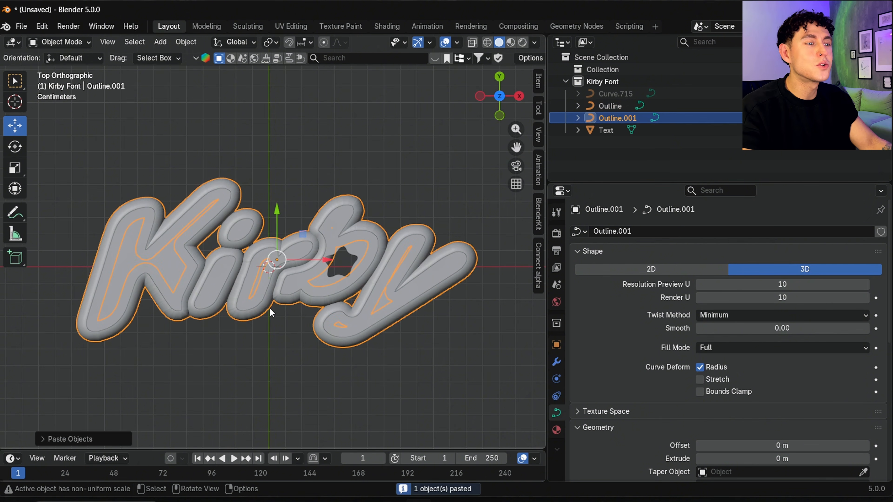
pyautogui.scroll(-8, 617, 387)
pyautogui.doubleClick(715, 380)
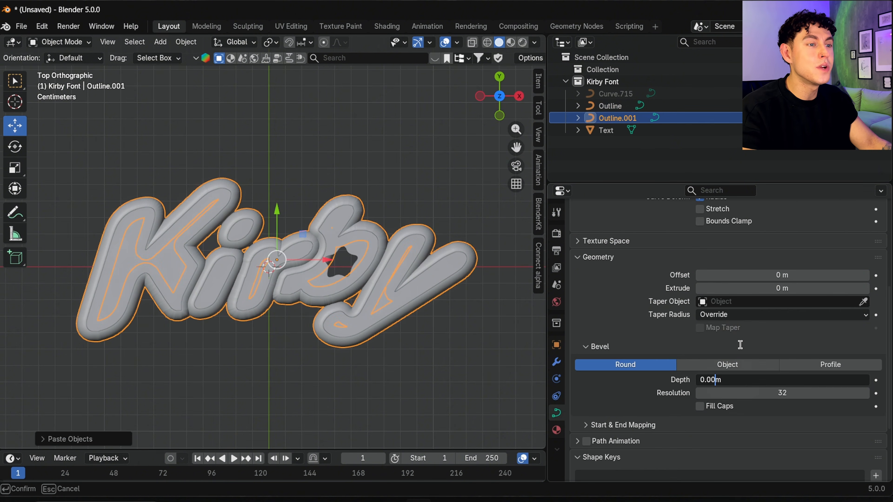
pyautogui.press('Return')
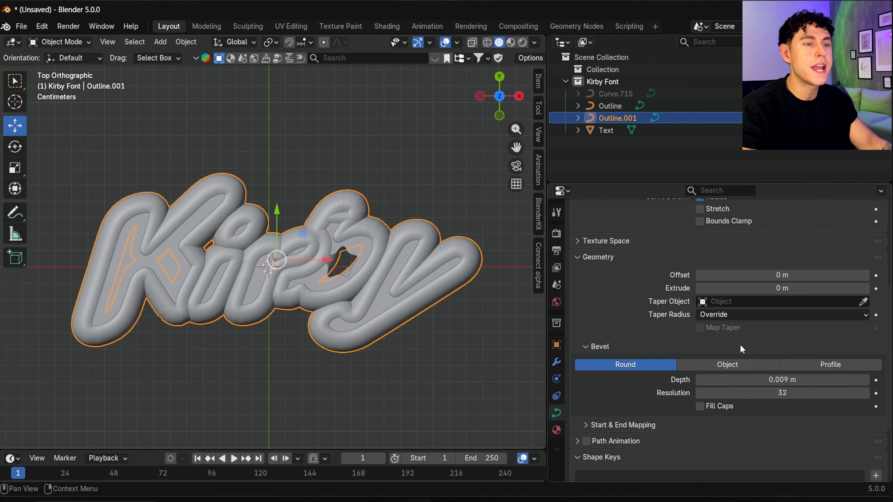
# - Flatten the outer outline copy by setting its Z scale to 0.6
pyautogui.doubleClick(465, 236)
pyautogui.write('0')
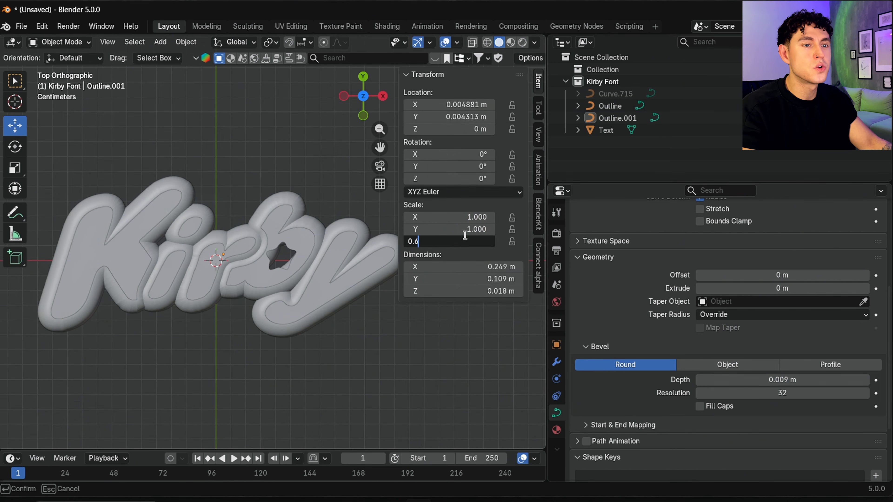
pyautogui.write('.6')
pyautogui.press('Return')
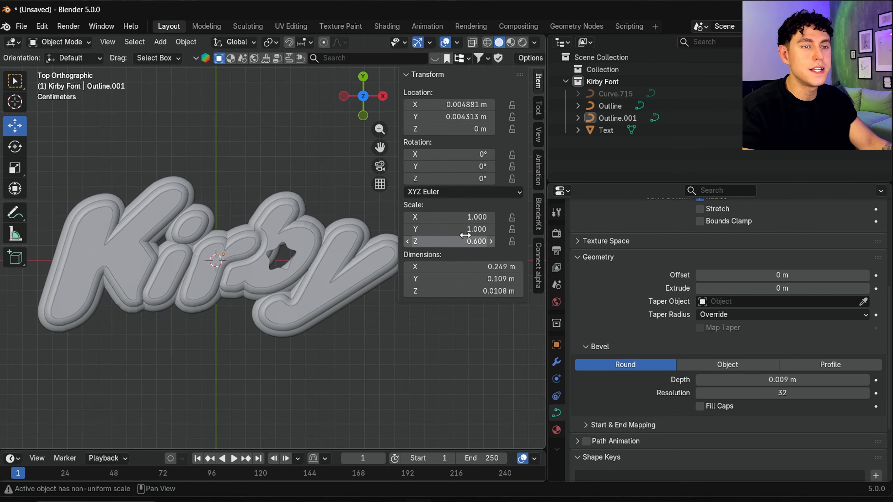
pyautogui.press('n')
# - Convert both outline curves to meshes and apply Shade Auto Smooth to them
pyautogui.click(111, 327)
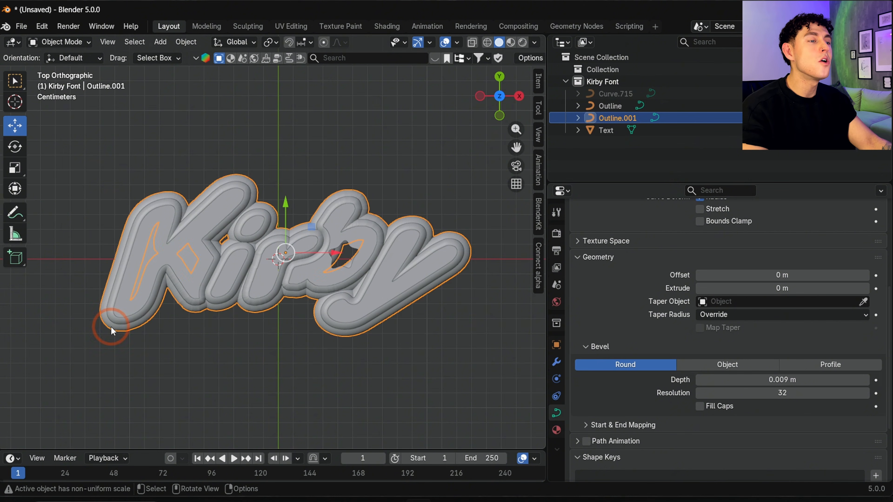
pyautogui.rightClick(190, 336)
pyautogui.moveTo(160, 288)
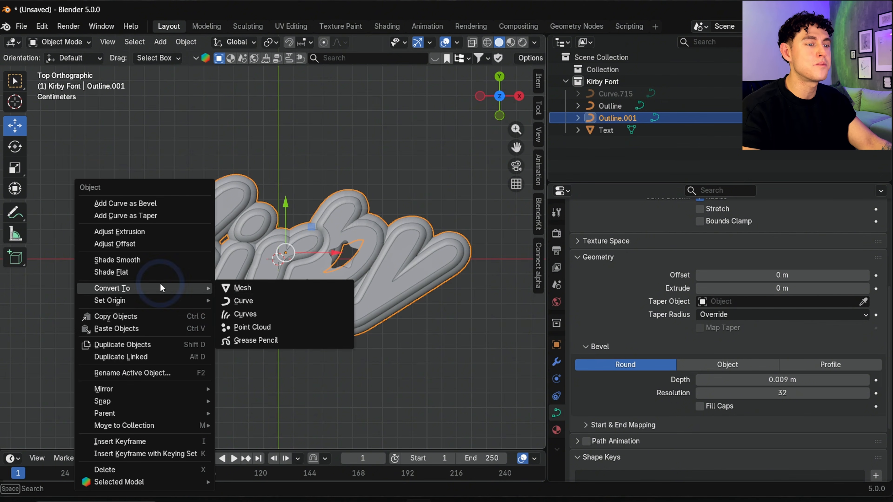
pyautogui.click(231, 287)
pyautogui.rightClick(282, 280)
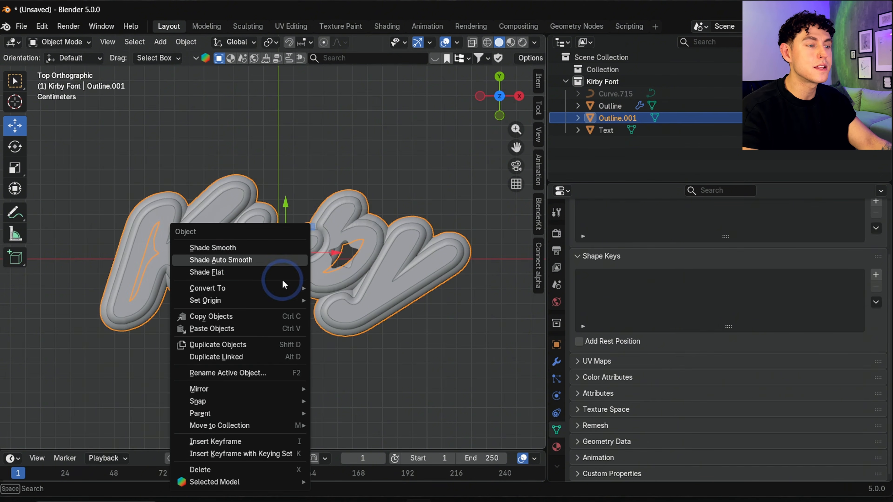
pyautogui.click(244, 264)
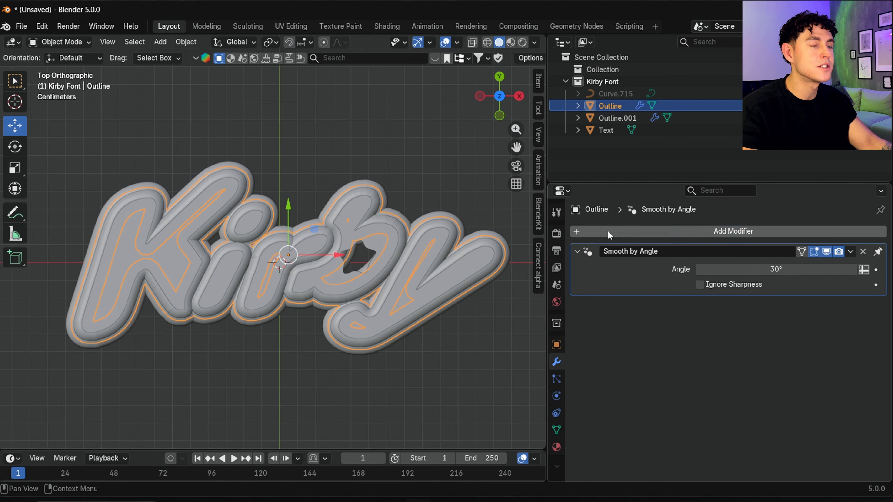
# - Add a Decimate modifier with a ratio of 0.1 to the Outline mesh and include Outline.001 in the selection
pyautogui.click(608, 229)
pyautogui.moveTo(611, 257)
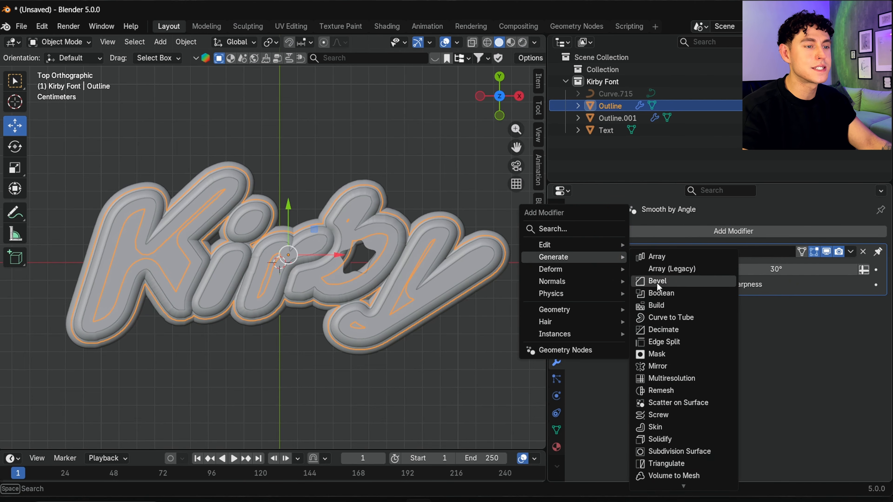
pyautogui.click(664, 331)
pyautogui.click(711, 283)
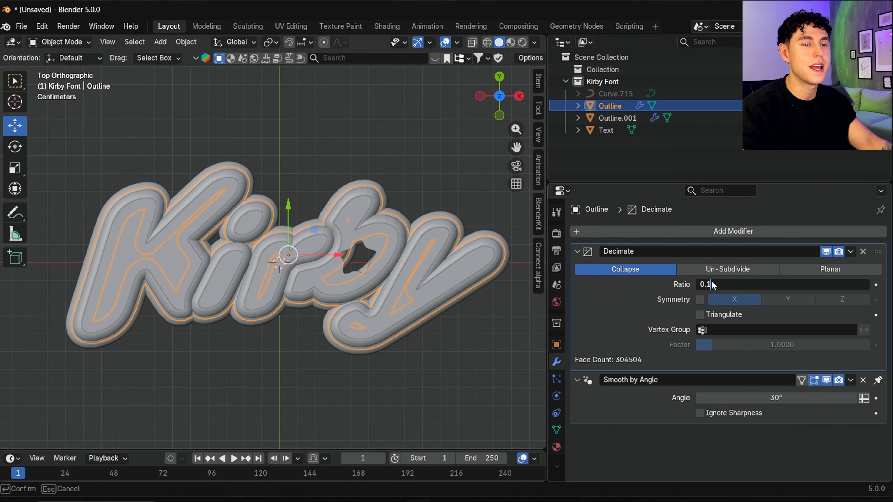
pyautogui.write('0.1')
pyautogui.keyDown('ctrl'); pyautogui.click(618, 118); pyautogui.keyUp('ctrl')
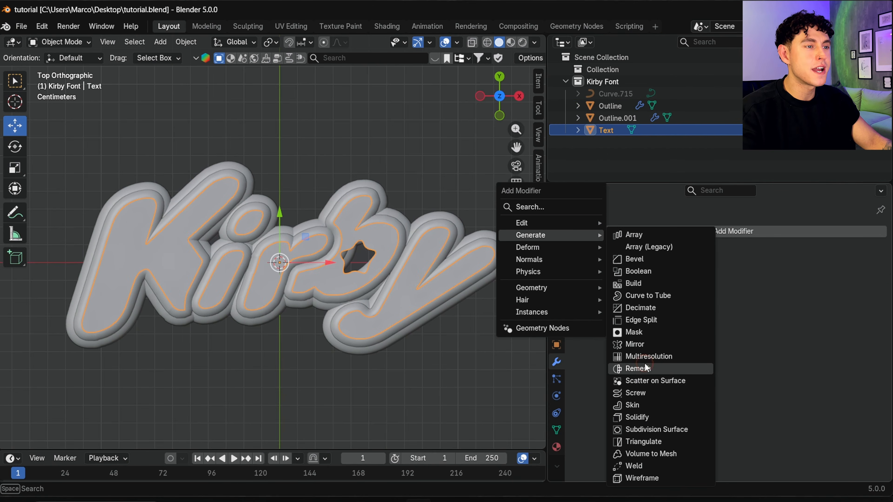
# - Add a Voxel Remesh modifier to Text with 0.0001 m voxel size and smooth shading, and apply it
pyautogui.click(638, 368)
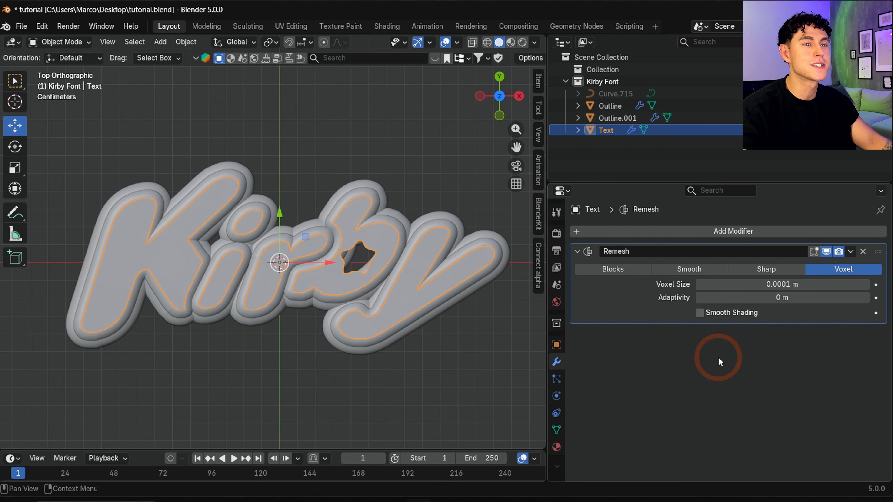
pyautogui.click(699, 313)
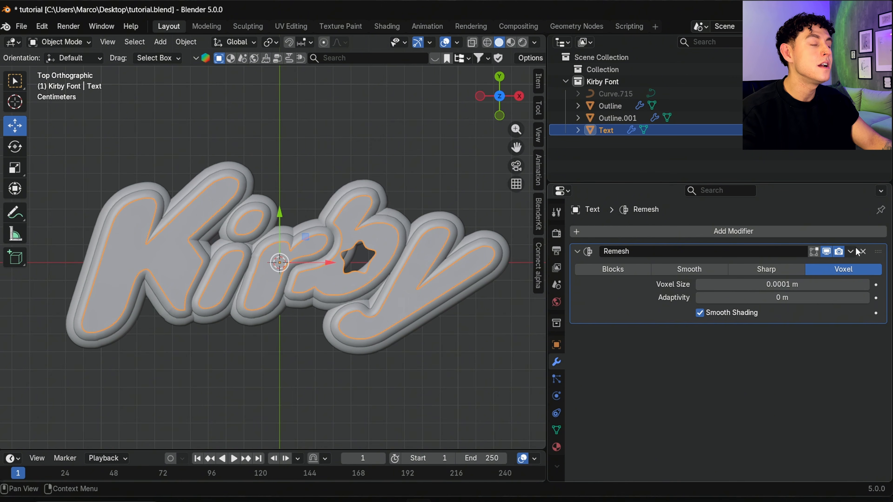
pyautogui.click(850, 251)
pyautogui.click(827, 261)
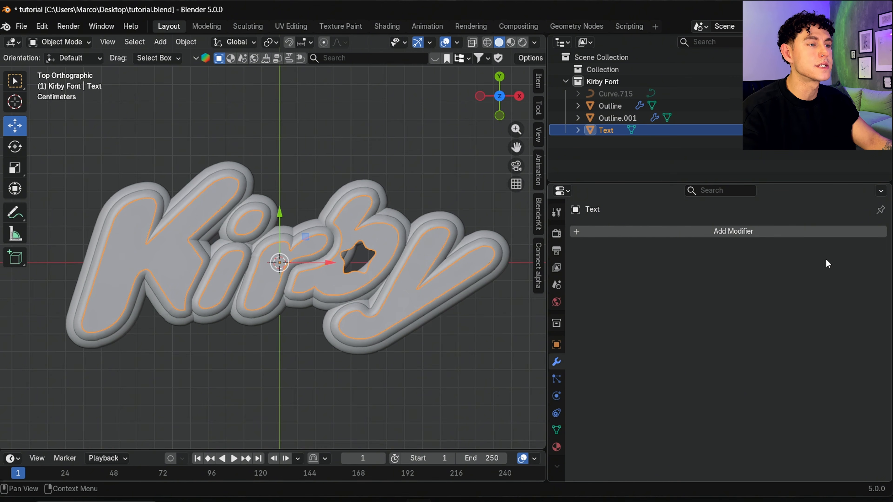
# - Sculpt the Text mesh's edges softer with the Smooth brush at 1000 px size and full strength, with Y symmetry enabled
pyautogui.click(60, 42)
pyautogui.click(86, 88)
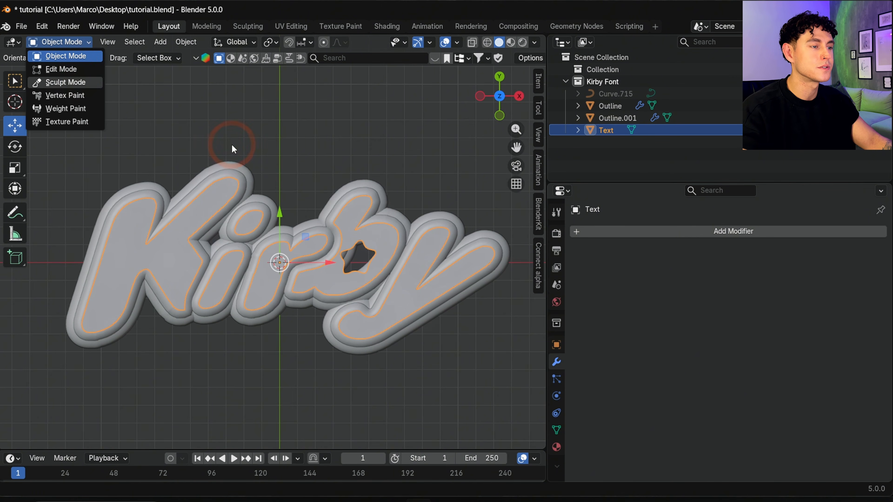
pyautogui.click(16, 433)
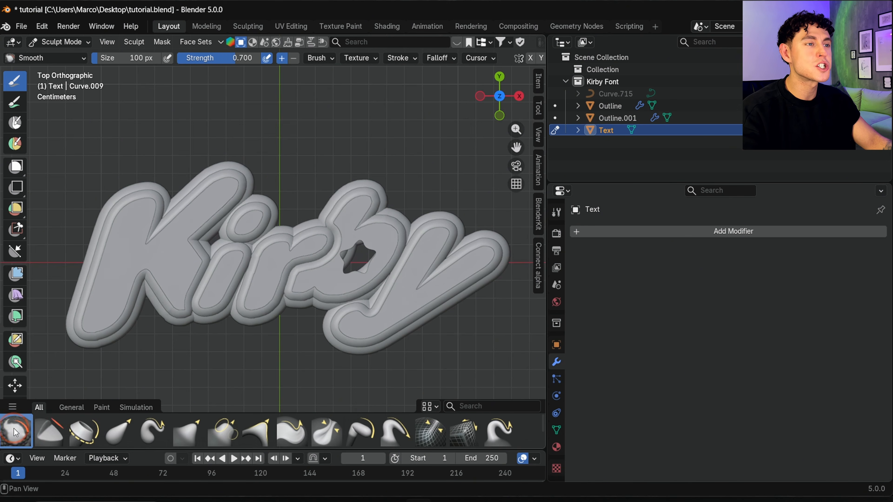
pyautogui.click(541, 59)
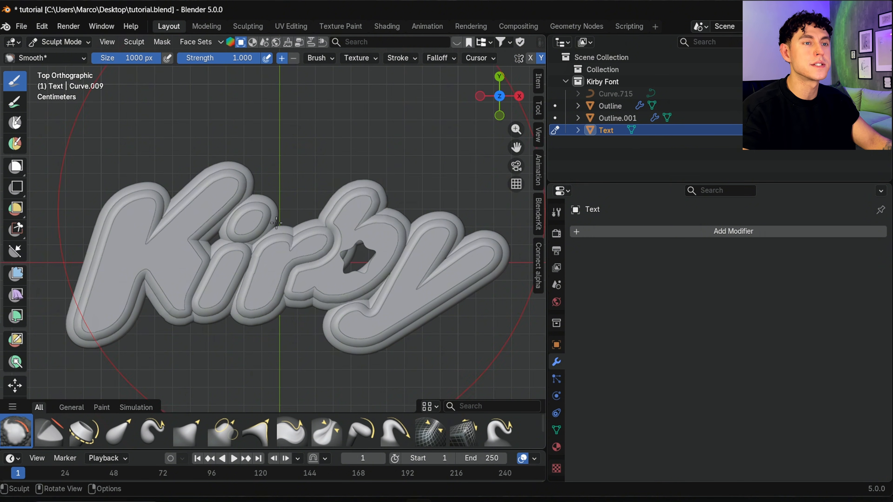
pyautogui.moveTo(239, 269); pyautogui.dragTo(307, 217)
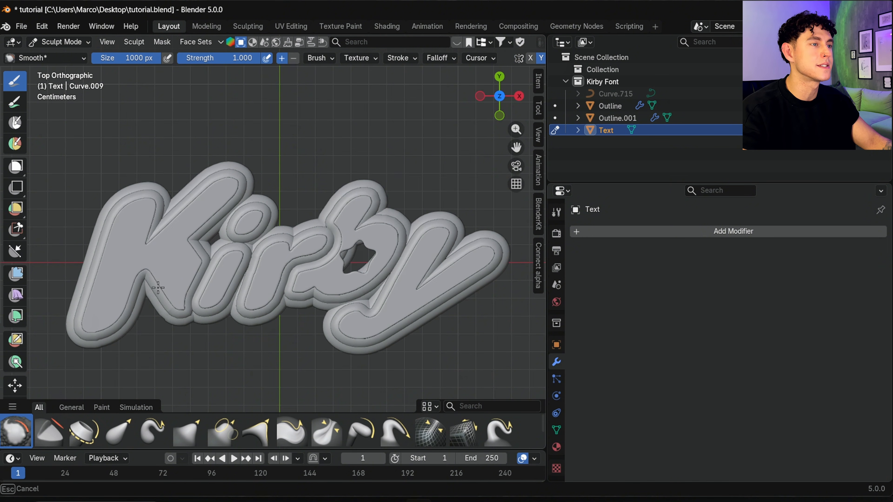
pyautogui.moveTo(157, 287); pyautogui.dragTo(339, 271)
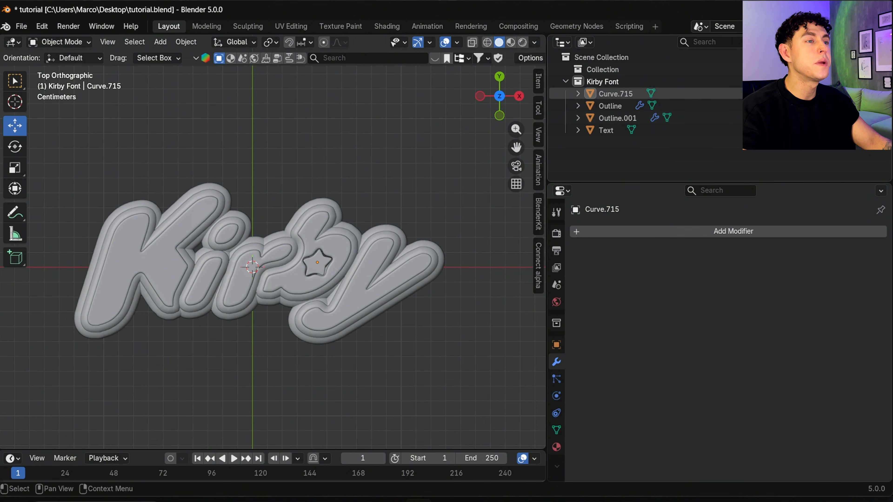
# - Add a torus mesh to the lettering and move it in the negative X direction
pyautogui.click(494, 397)
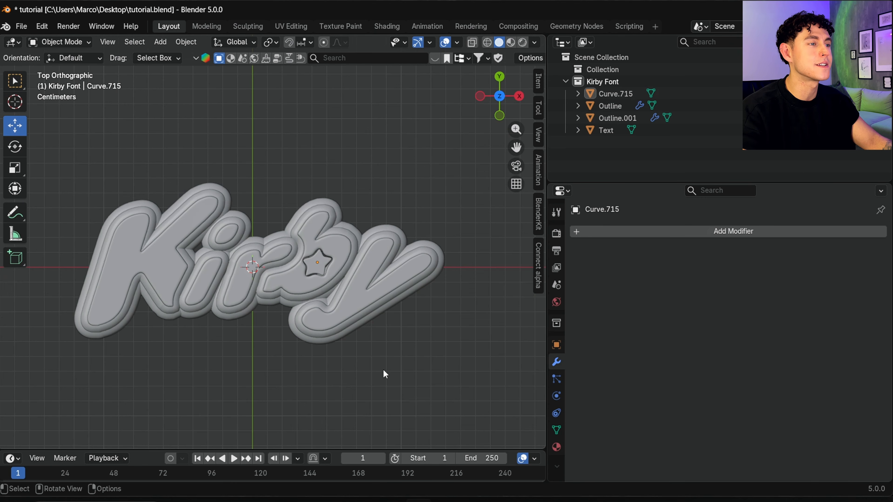
pyautogui.click(160, 42)
pyautogui.moveTo(177, 56)
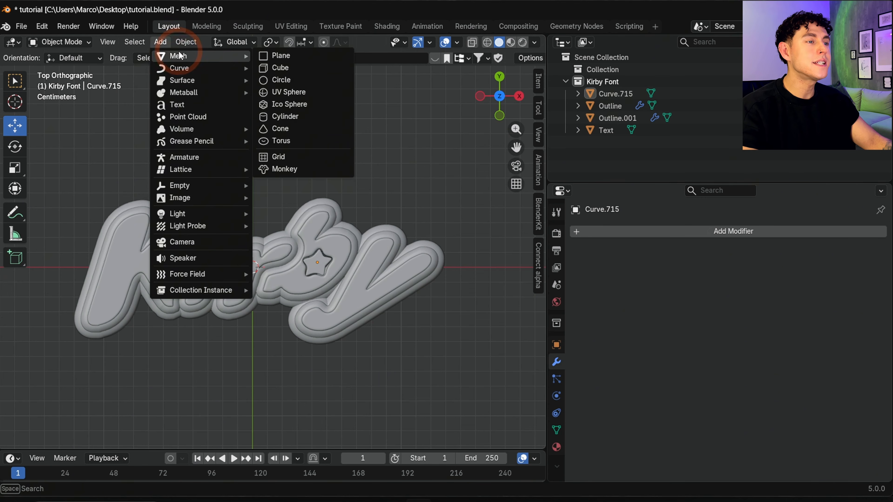
pyautogui.click(317, 141)
pyautogui.moveTo(381, 266); pyautogui.dragTo(219, 265)
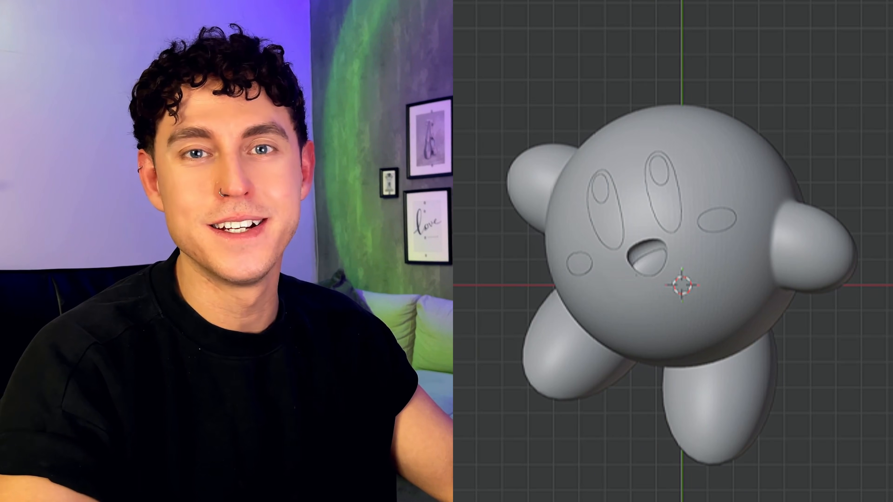
# - Add a UV sphere with 150 segments and 100 rings for Kirby's body over the reference image
pyautogui.click(161, 42)
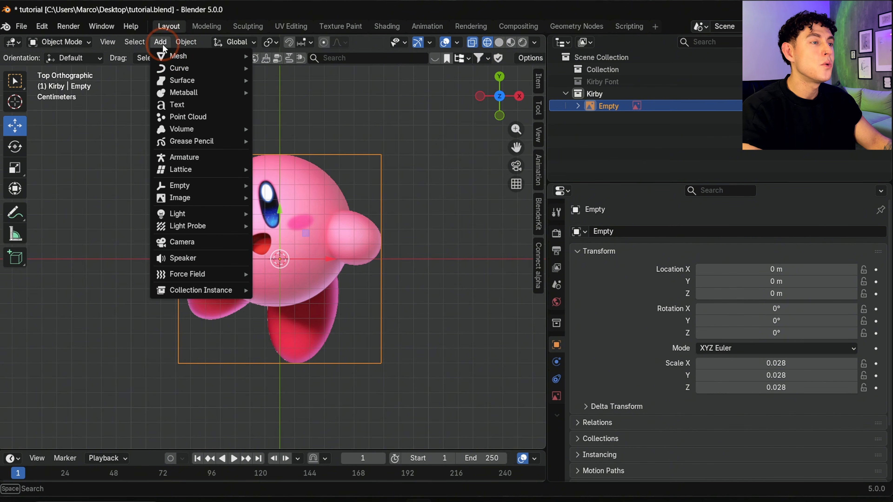
pyautogui.click(171, 54)
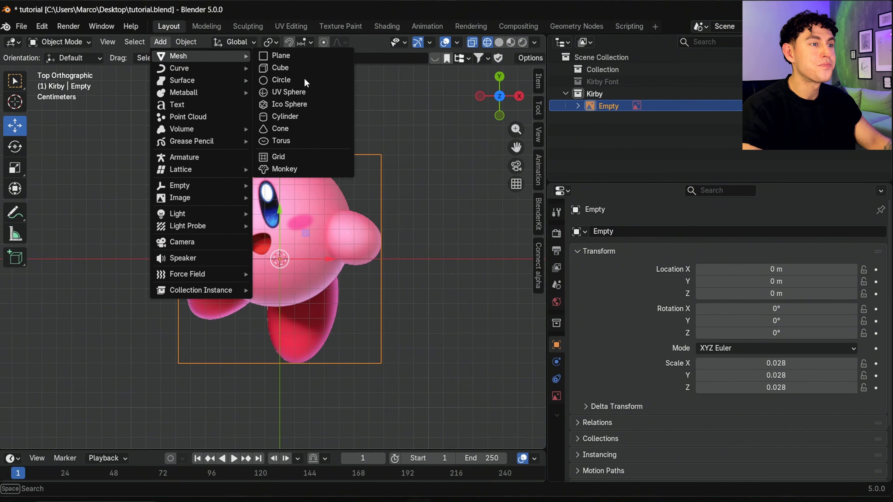
pyautogui.click(292, 92)
pyautogui.click(171, 304)
pyautogui.write('150')
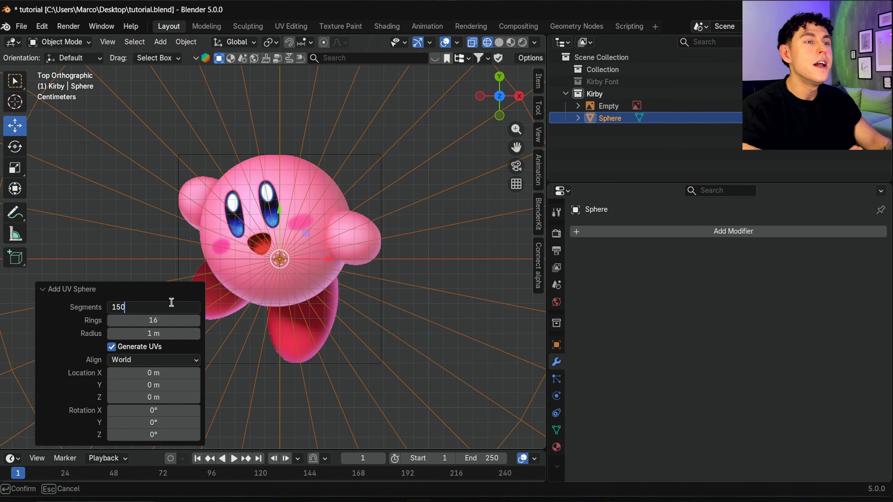
pyautogui.press('Return')
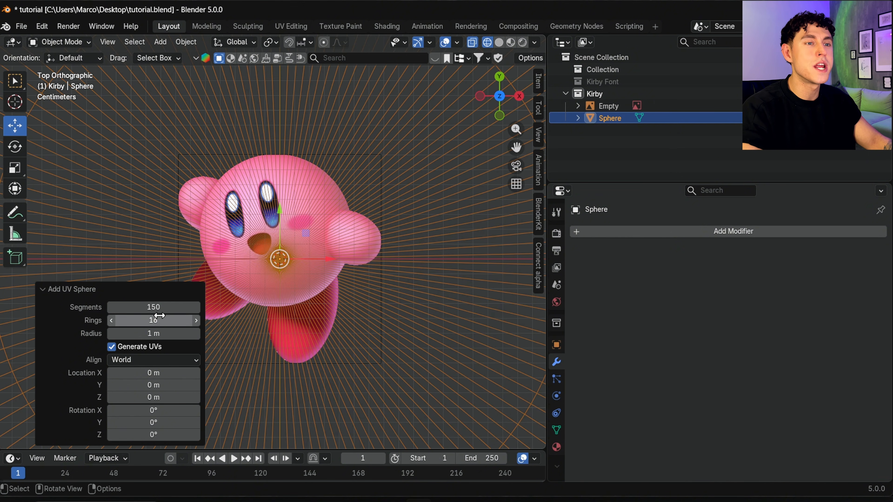
pyautogui.click(159, 317)
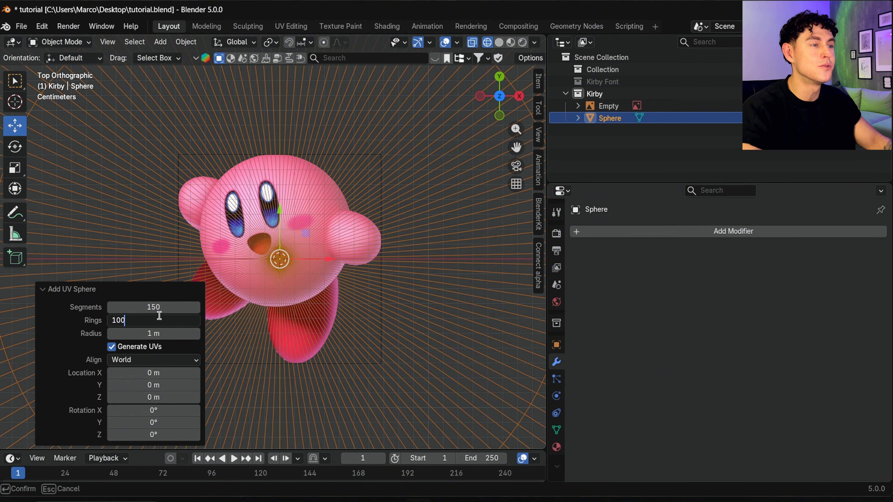
pyautogui.press('Return')
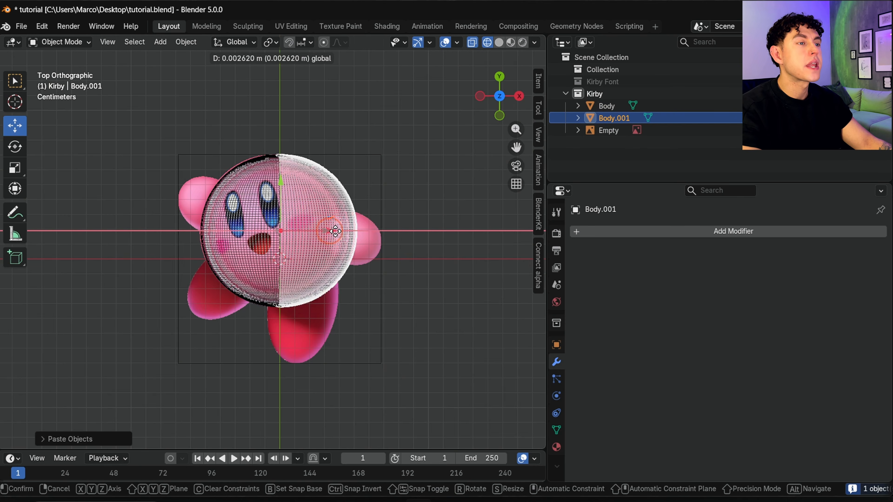
# - Fit a small body copy over the arm on the positive X side, stretching it along X, and raise a second copy along Y onto the opposite arm
pyautogui.moveTo(402, 240); pyautogui.dragTo(417, 230)
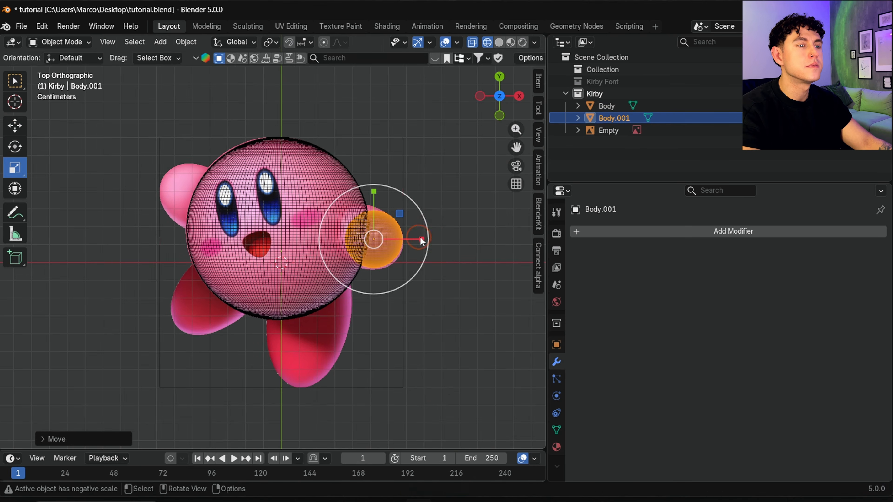
pyautogui.moveTo(421, 238); pyautogui.dragTo(427, 238)
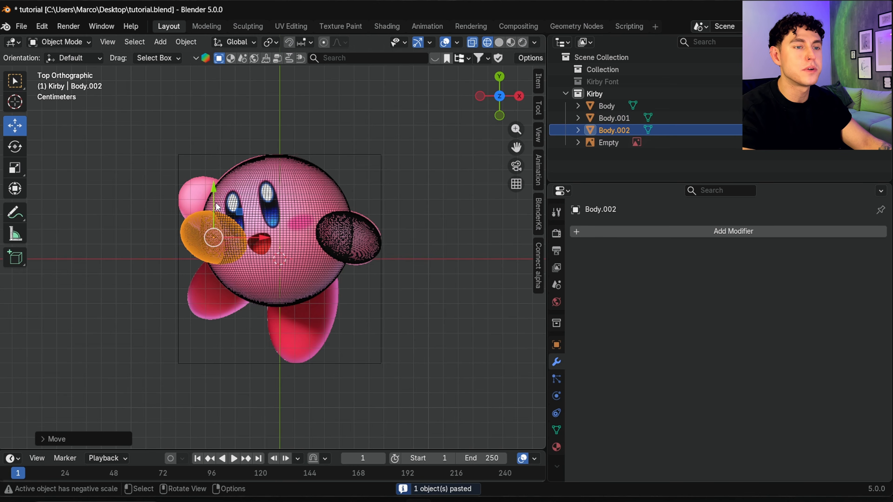
pyautogui.moveTo(217, 201); pyautogui.dragTo(220, 171)
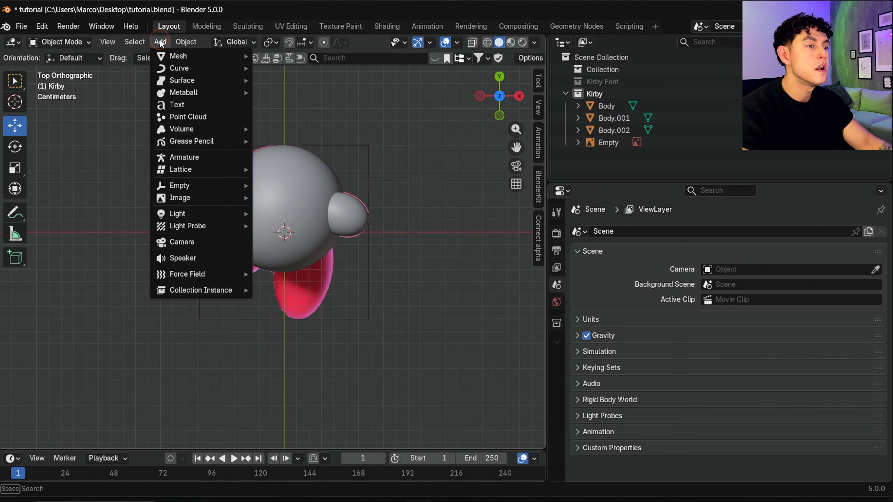
# - Add another UV sphere and set its segments to 16
pyautogui.moveTo(179, 56)
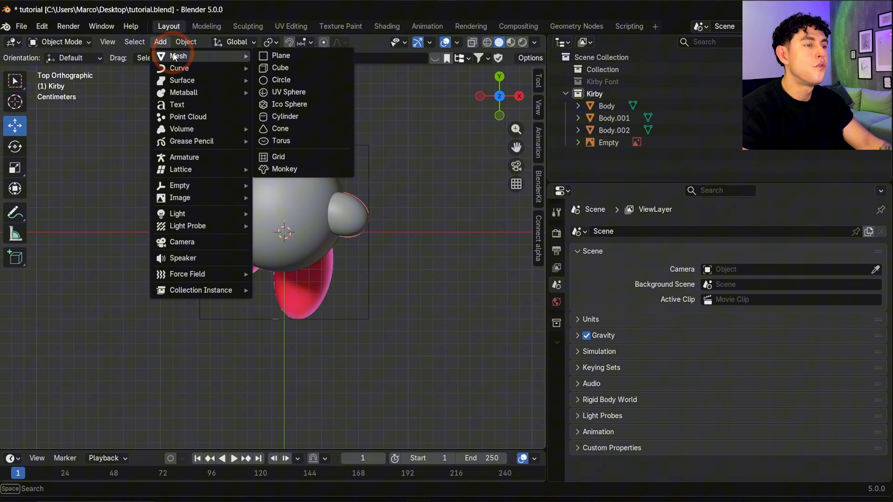
pyautogui.click(295, 92)
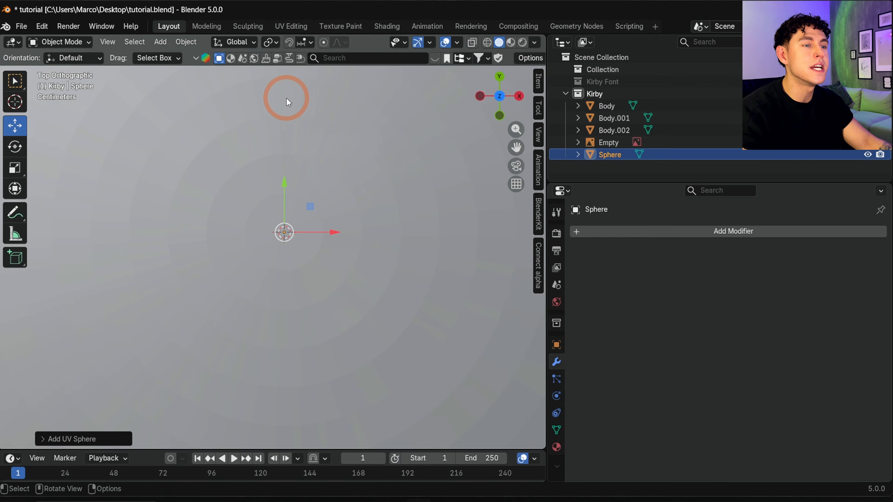
pyautogui.click(84, 439)
pyautogui.click(156, 306)
pyautogui.write('16')
pyautogui.press('Return')
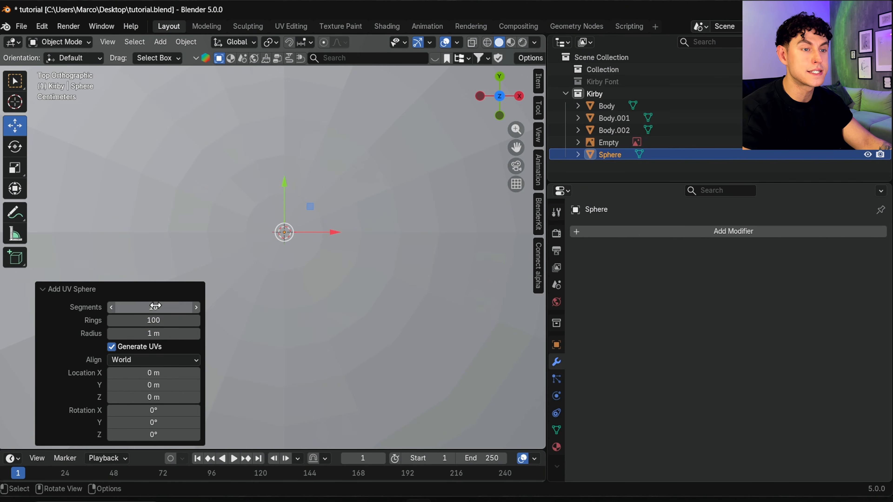
# - Set the new UV sphere's rings to 12
pyautogui.click(153, 321)
pyautogui.write('12')
pyautogui.press('Return')
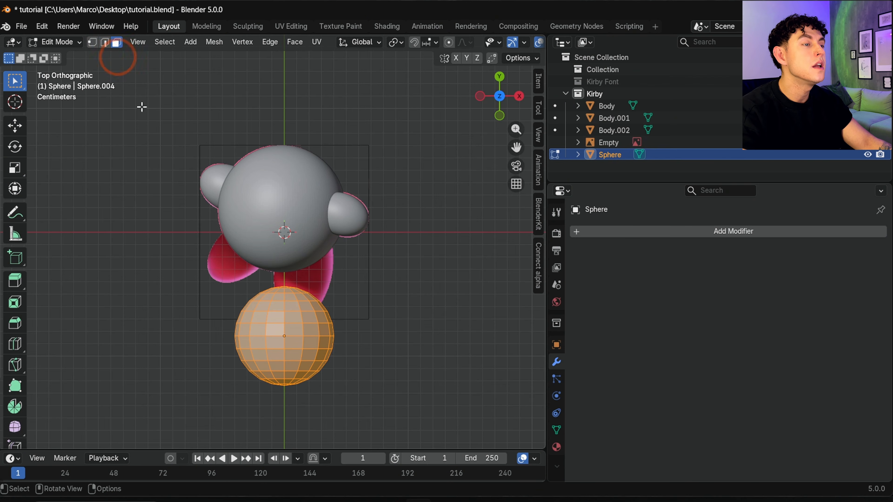
# - Delete the negative Y half of the foot sphere, leaving a dome
pyautogui.click(259, 381)
pyautogui.moveTo(222, 347); pyautogui.dragTo(369, 399)
pyautogui.press('x')
pyautogui.click(305, 372)
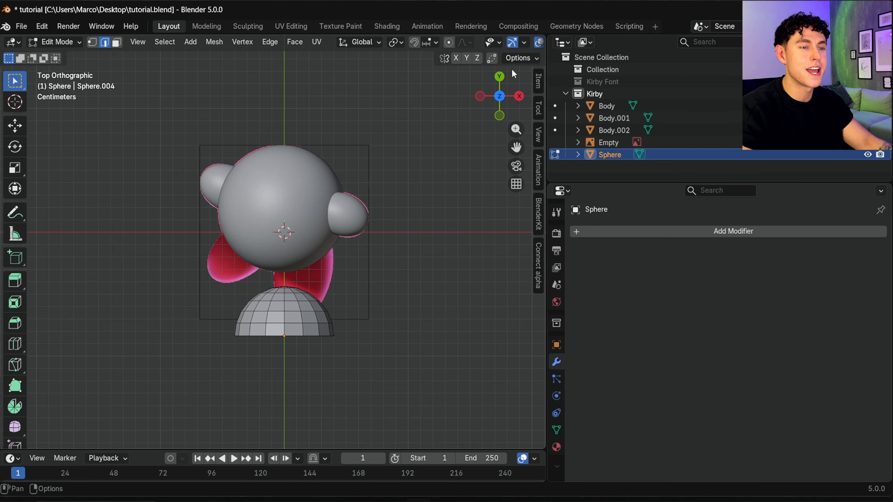
# - Close the dome's open side by filling its boundary edge loop with a face
pyautogui.click(499, 115)
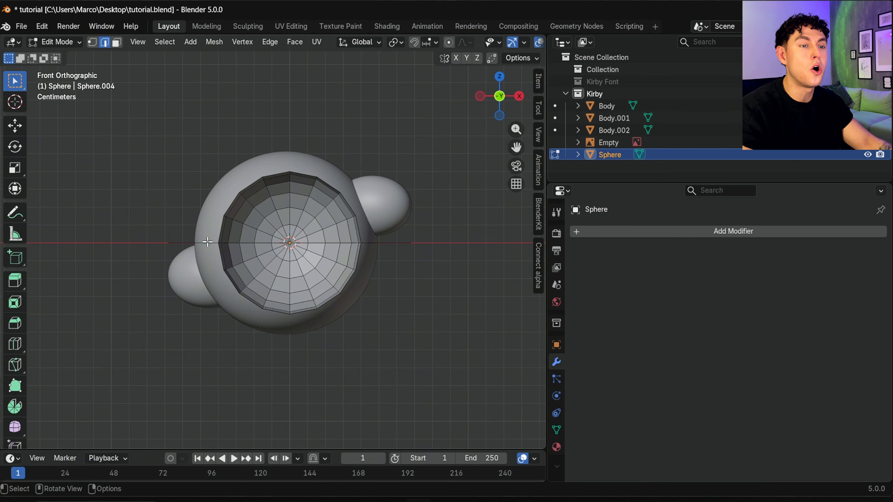
pyautogui.keyDown('alt'); pyautogui.click(227, 208); pyautogui.keyUp('alt')
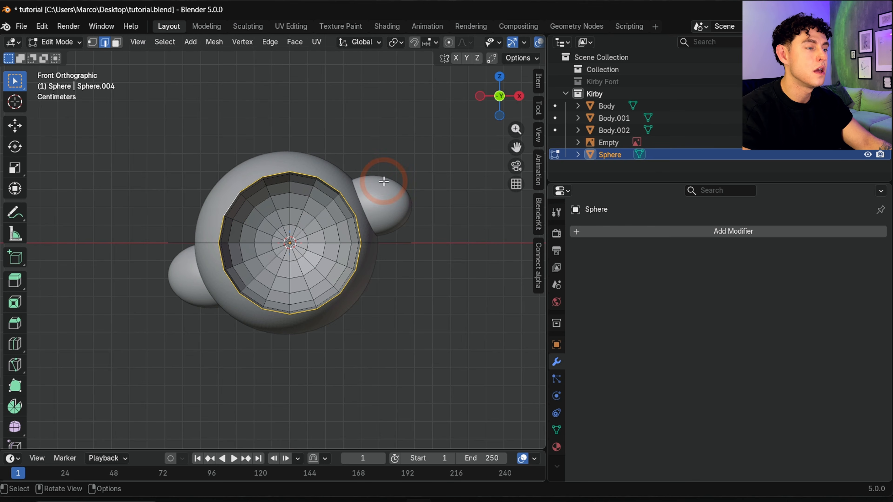
pyautogui.press('f')
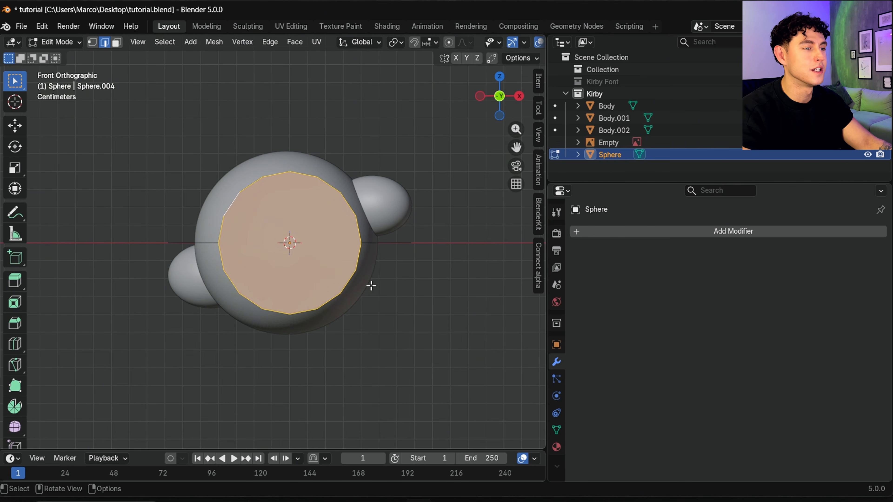
# - Bevel the dome's rim edges with a width of about 0.005 m and 4 segments
pyautogui.press('KP_7')
pyautogui.click(14, 323)
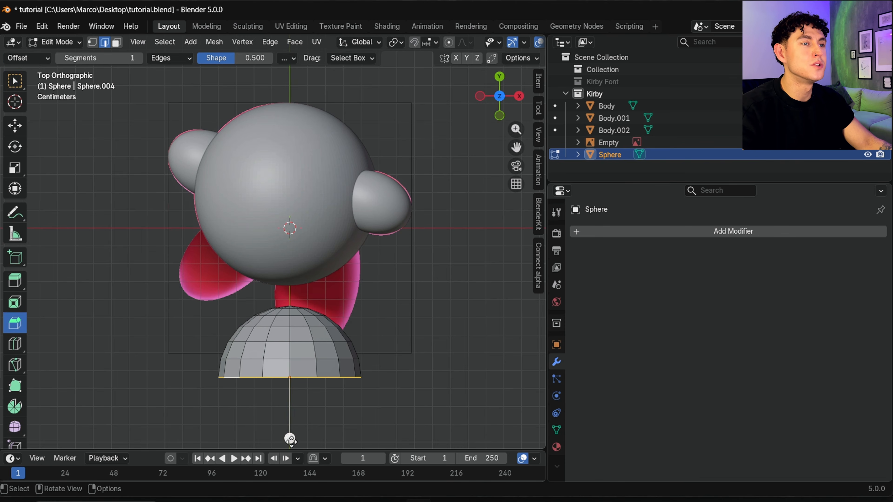
pyautogui.moveTo(289, 435); pyautogui.dragTo(304, 38)
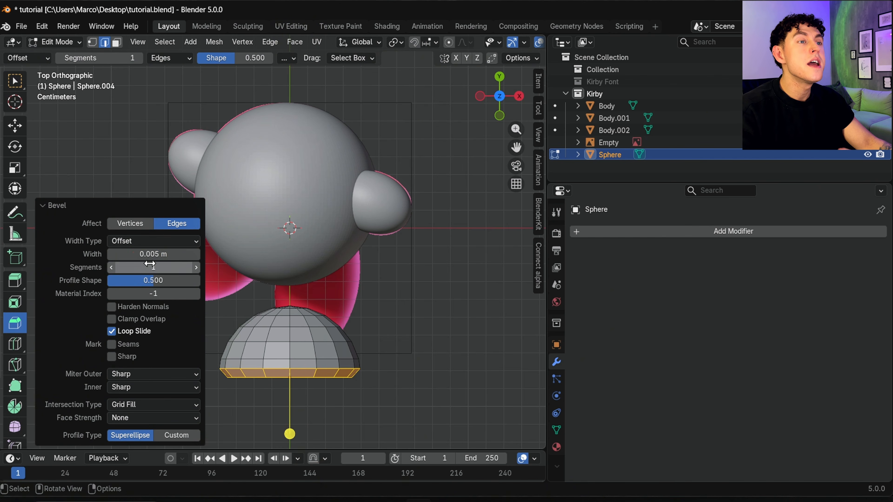
pyautogui.doubleClick(149, 267)
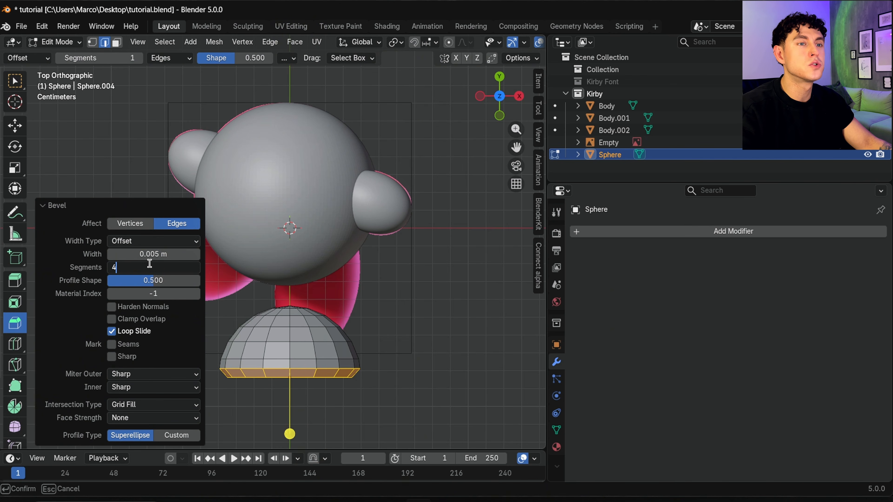
pyautogui.write('4')
pyautogui.press('Return')
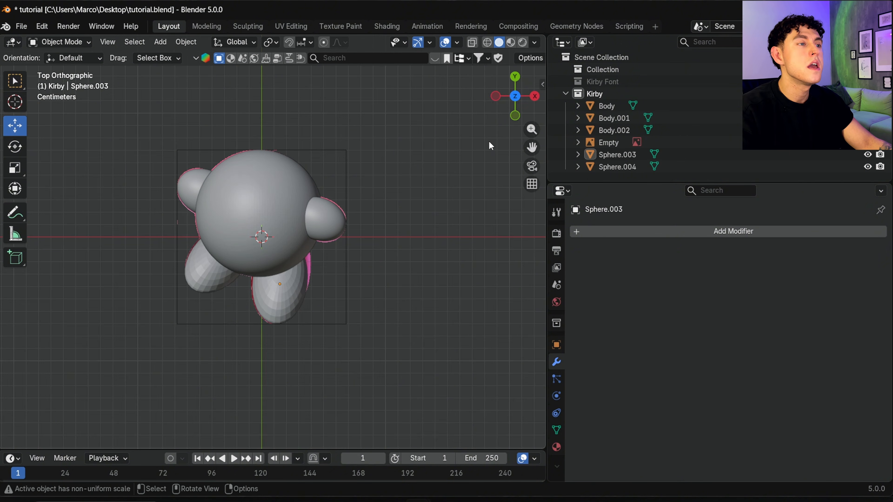
# - Apply smooth shading to both foot meshes
pyautogui.moveTo(506, 96); pyautogui.dragTo(517, 102)
pyautogui.moveTo(458, 48); pyautogui.dragTo(267, 214)
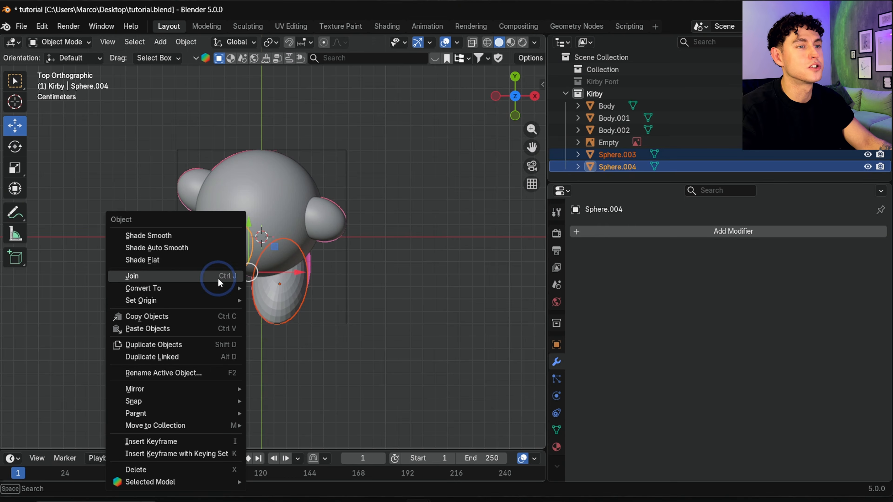
pyautogui.click(173, 236)
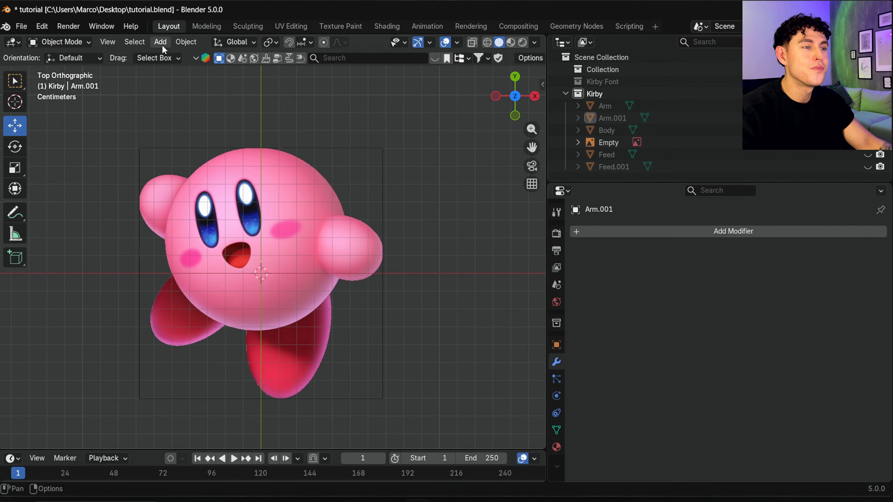
# - Add a cube with a Subdivision Surface modifier, setting both viewport and render levels to 3
pyautogui.click(160, 41)
pyautogui.moveTo(172, 56)
pyautogui.click(270, 68)
pyautogui.click(622, 229)
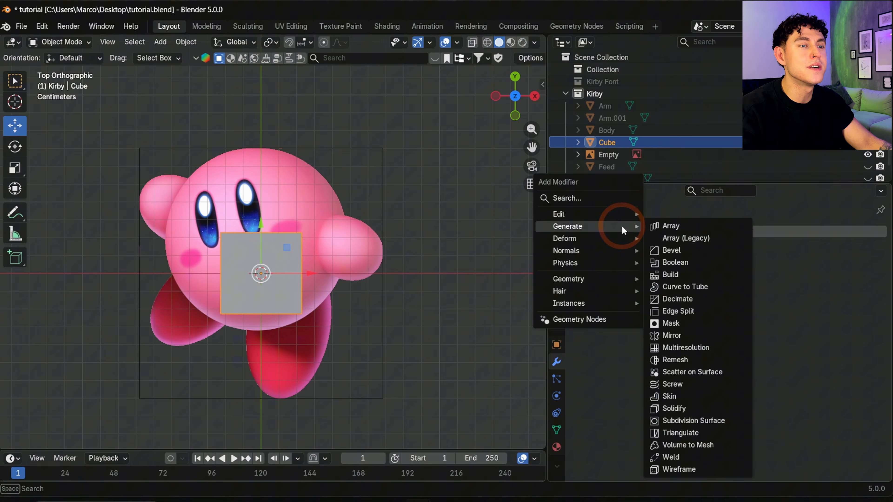
pyautogui.click(693, 421)
pyautogui.click(763, 288)
pyautogui.write('3')
pyautogui.press('Return')
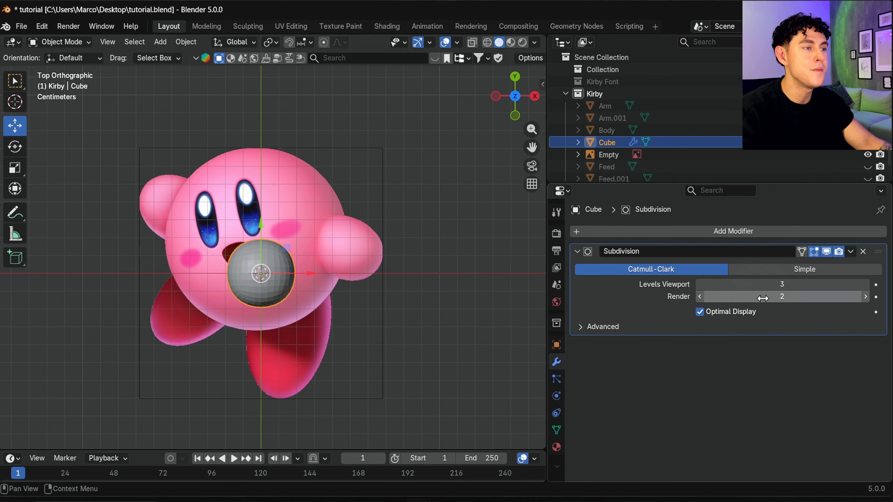
pyautogui.click(763, 297)
pyautogui.write('3')
pyautogui.press('Return')
# - Taper the cube along Y with a Simple Deform modifier at factor 0.45 and shade the mouth shape smooth
pyautogui.click(597, 231)
pyautogui.moveTo(592, 248)
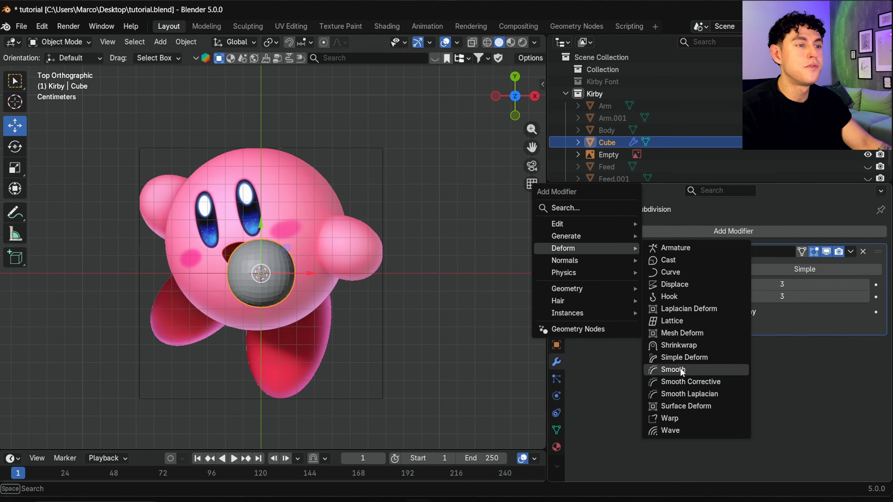
pyautogui.click(684, 357)
pyautogui.click(751, 379)
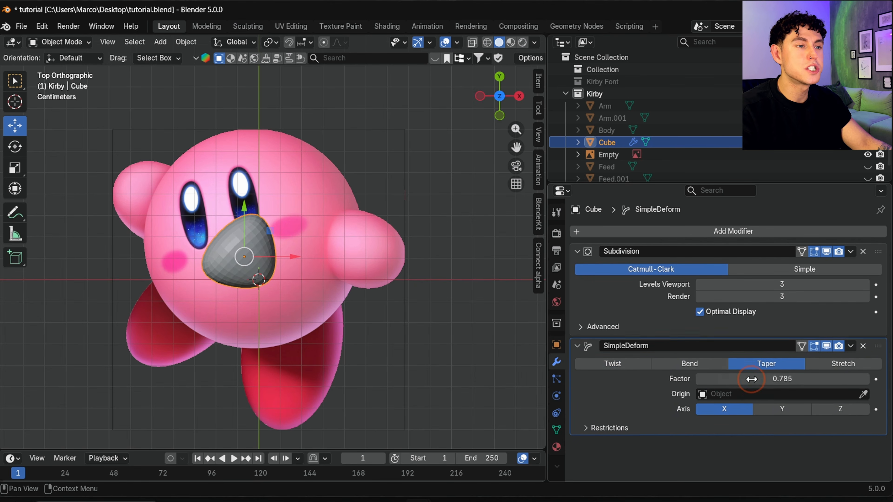
pyautogui.click(767, 404)
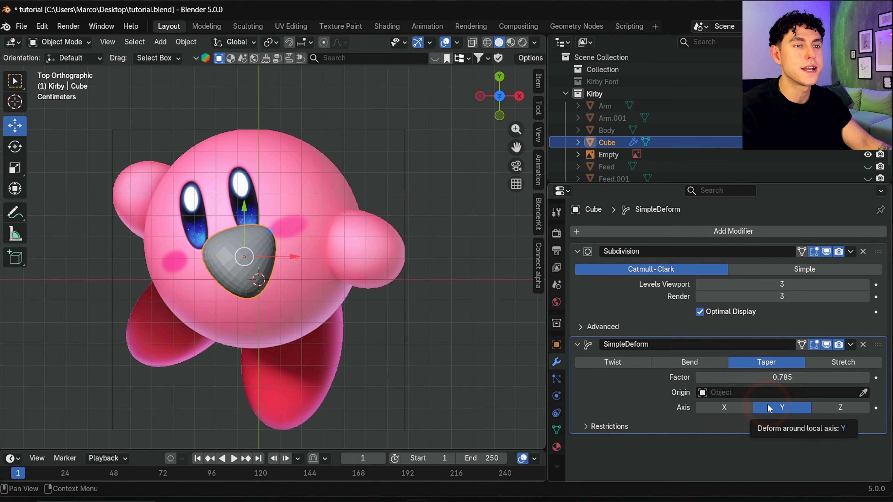
pyautogui.click(783, 373)
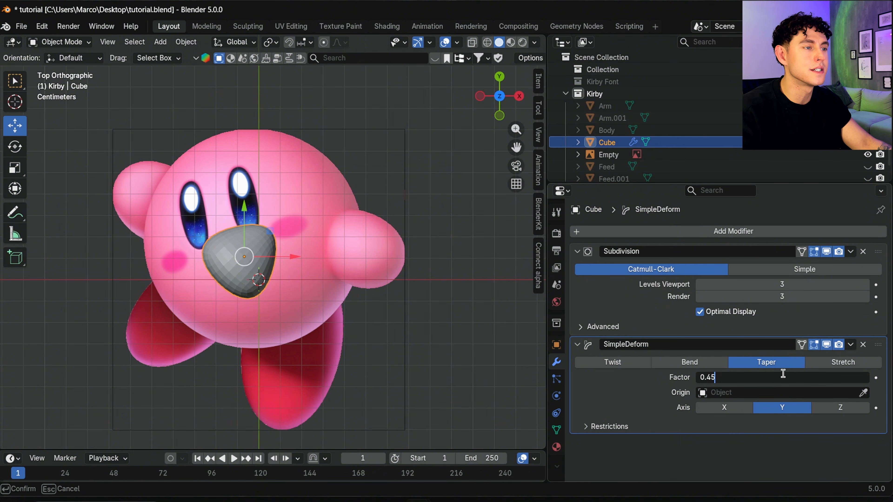
pyautogui.press('Return')
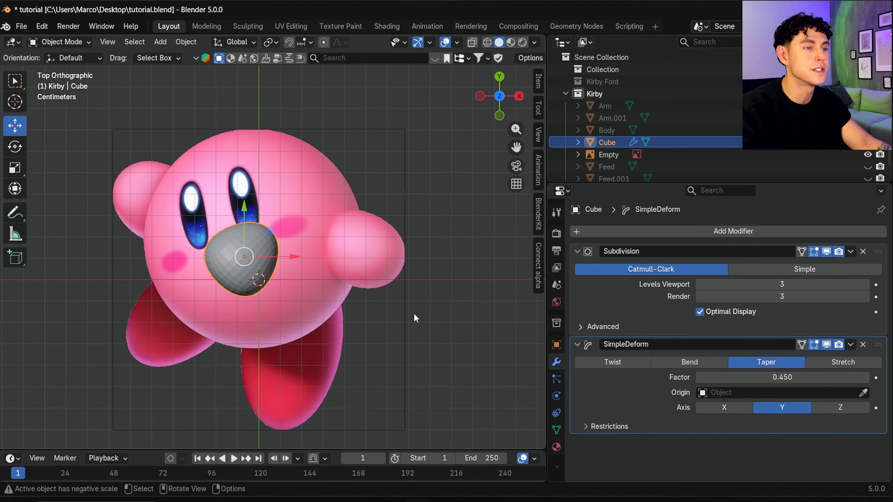
pyautogui.rightClick(242, 253)
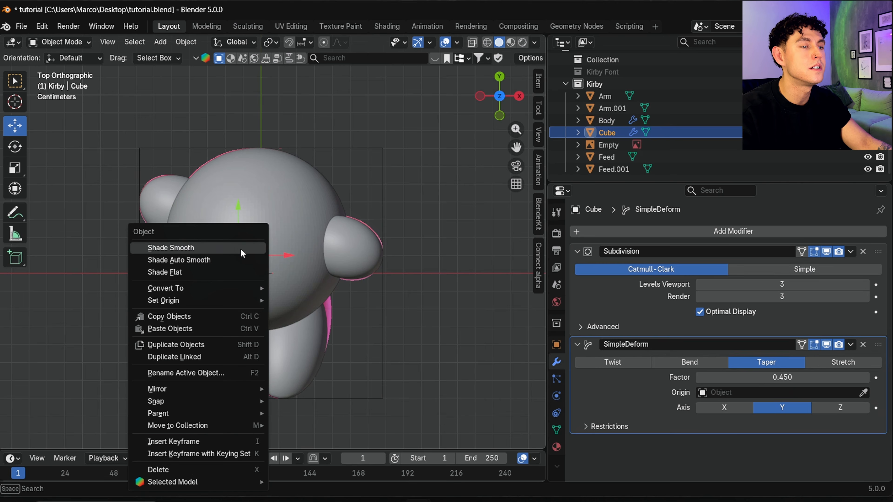
pyautogui.click(241, 248)
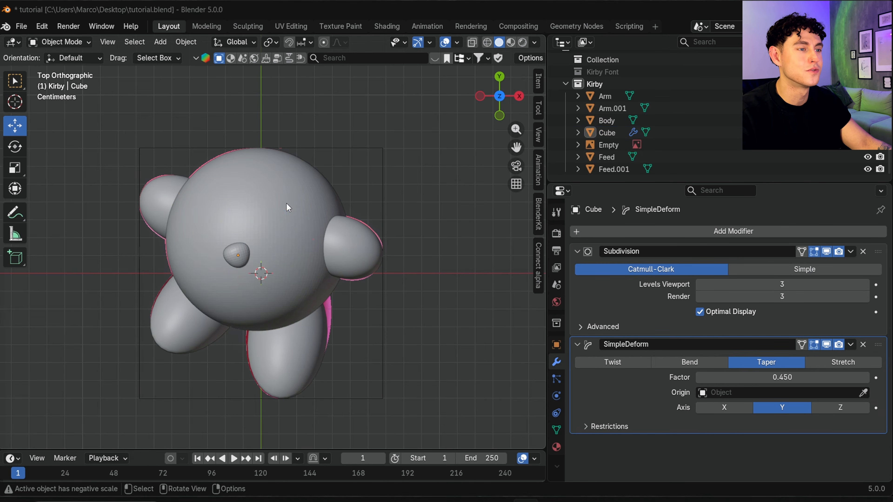
# - Cut the mouth into the body with a Boolean Difference using the cube, and hide the cube in viewport and render
pyautogui.click(286, 203)
pyautogui.click(667, 231)
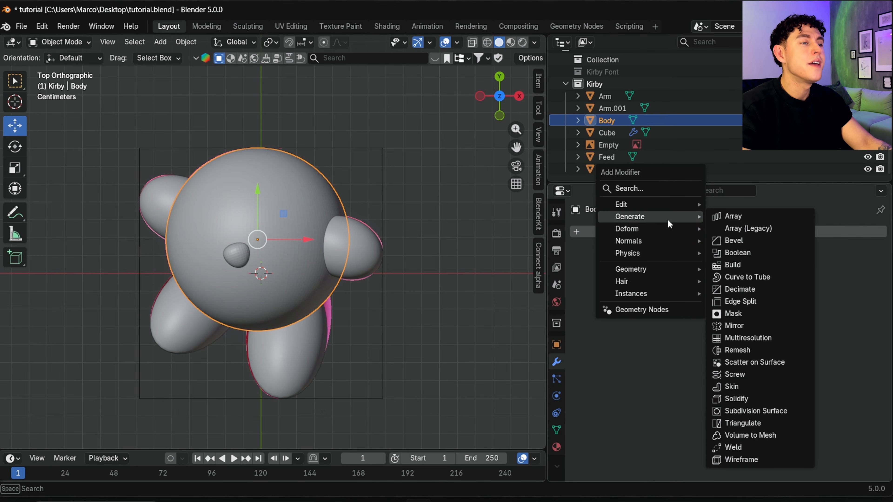
pyautogui.click(730, 252)
pyautogui.click(863, 299)
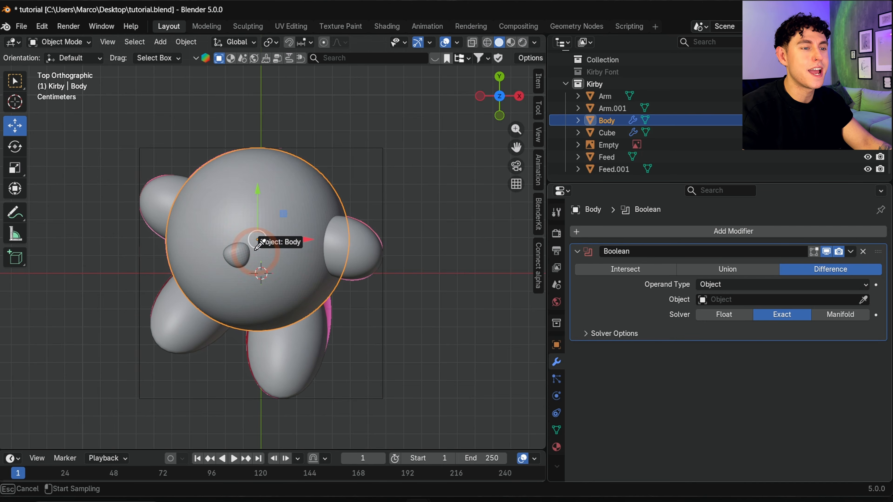
pyautogui.click(239, 248)
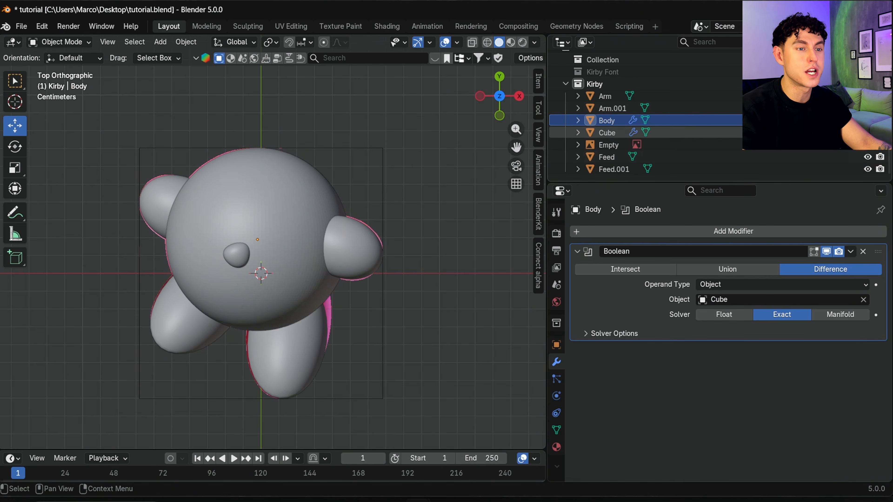
pyautogui.click(868, 132)
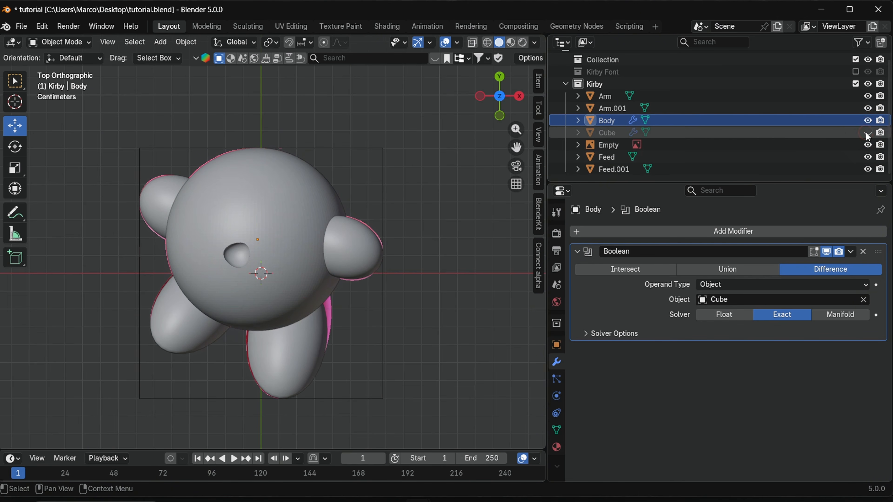
pyautogui.click(881, 132)
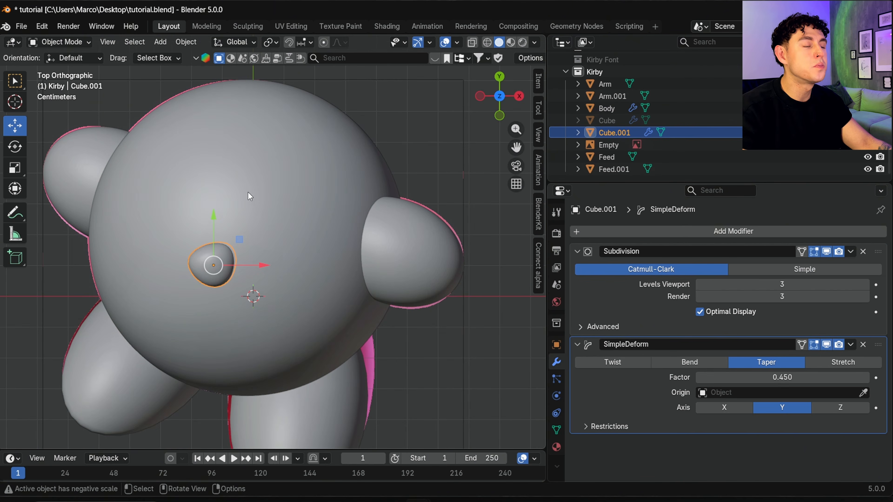
# - Scale the duplicated mouth shape to make a tongue inside the mouth opening
pyautogui.press('s')
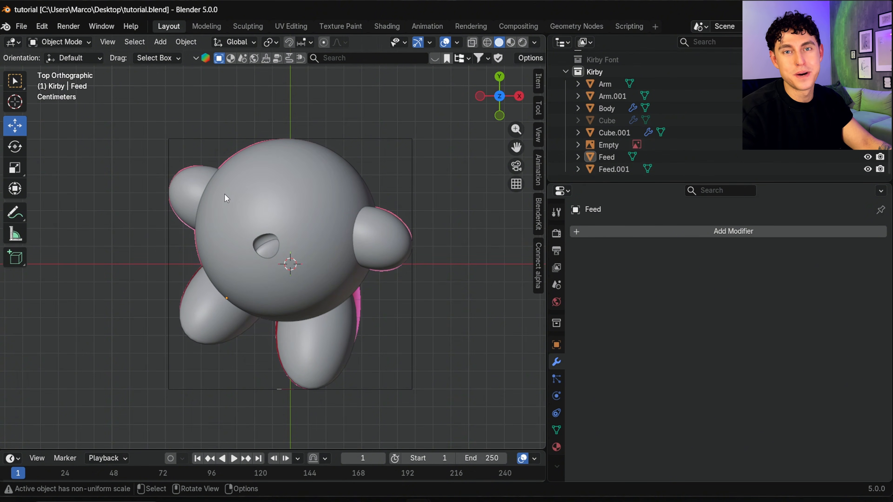
# - Convert the body and both arms to mesh and join them into one object
pyautogui.click(187, 192)
pyautogui.keyDown('shift'); pyautogui.click(292, 176); pyautogui.keyUp('shift')
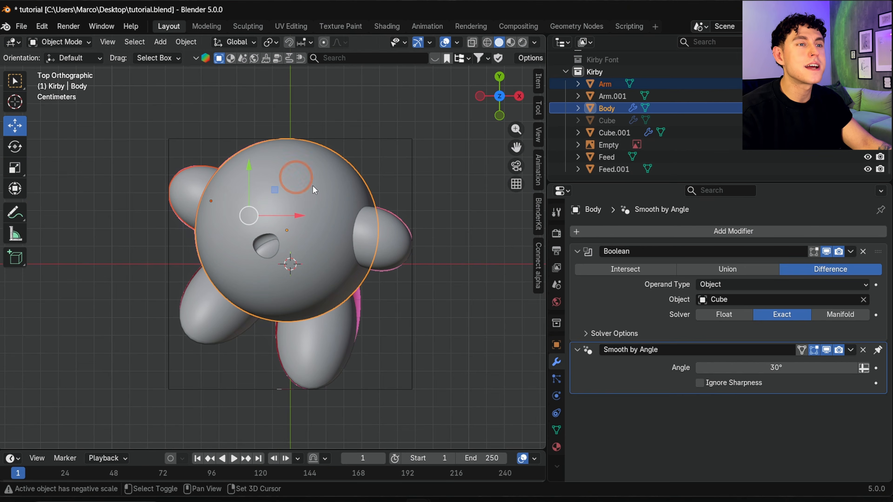
pyautogui.keyDown('shift'); pyautogui.click(386, 234); pyautogui.keyUp('shift')
pyautogui.rightClick(335, 195)
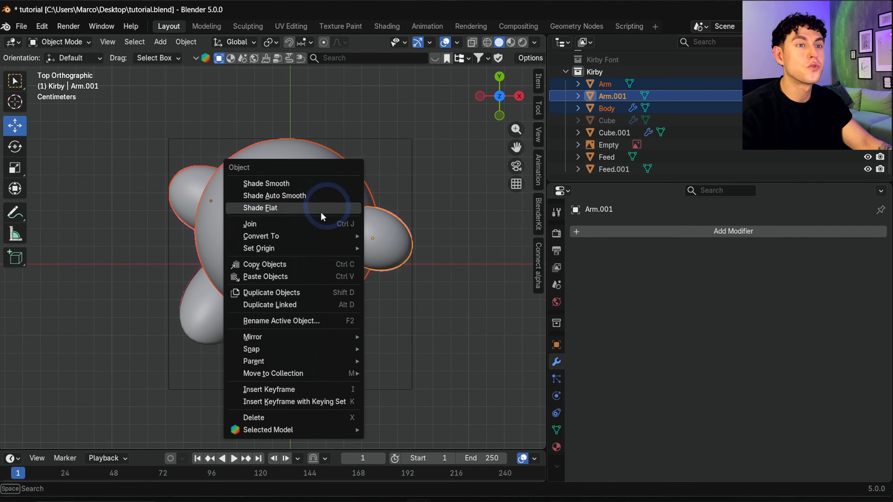
pyautogui.moveTo(314, 235)
pyautogui.click(422, 234)
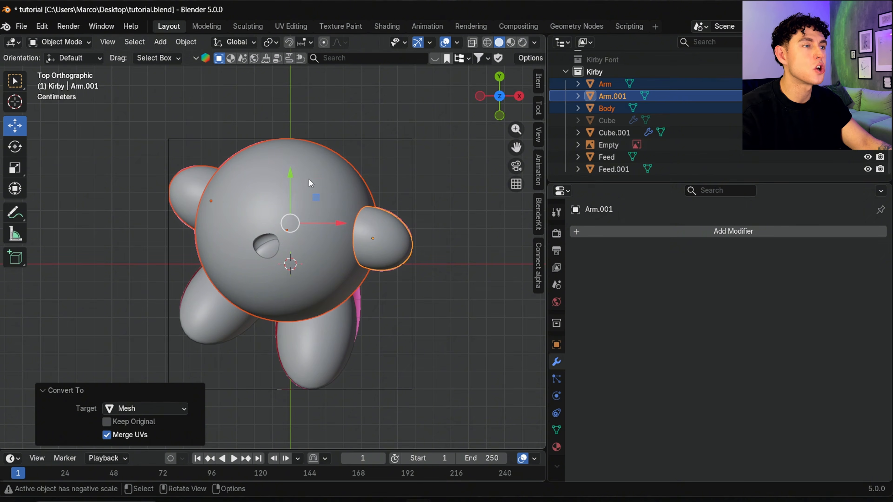
pyautogui.rightClick(302, 178)
pyautogui.click(269, 167)
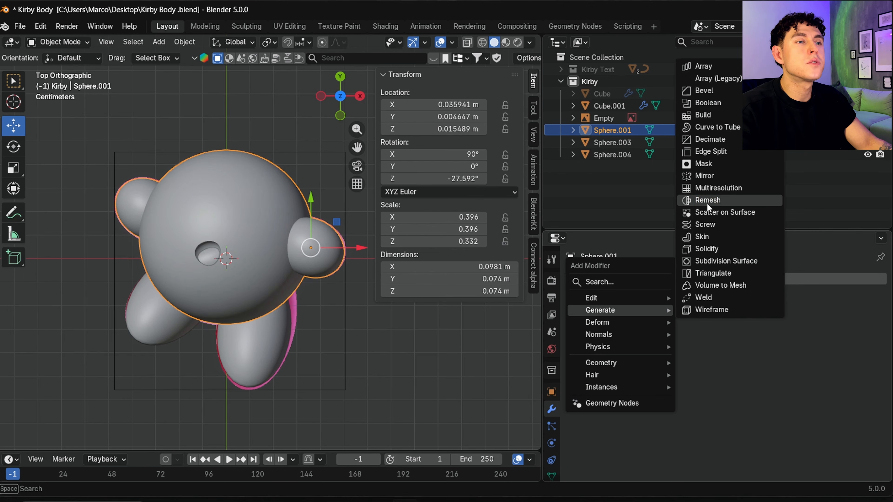
# - Add a voxel Remesh modifier with 0.001 m voxel size and smooth shading to the joined body, and apply it
pyautogui.click(707, 201)
pyautogui.click(730, 332)
pyautogui.write('0.001')
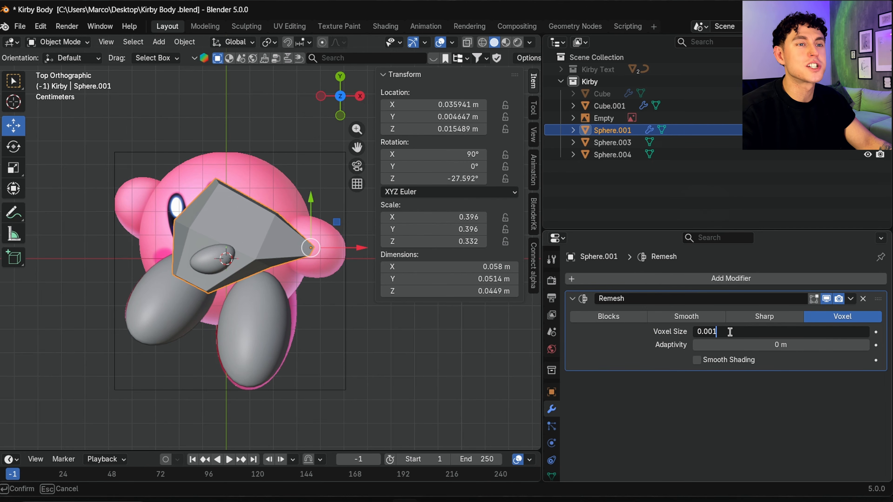
pyautogui.press('Return')
pyautogui.click(850, 298)
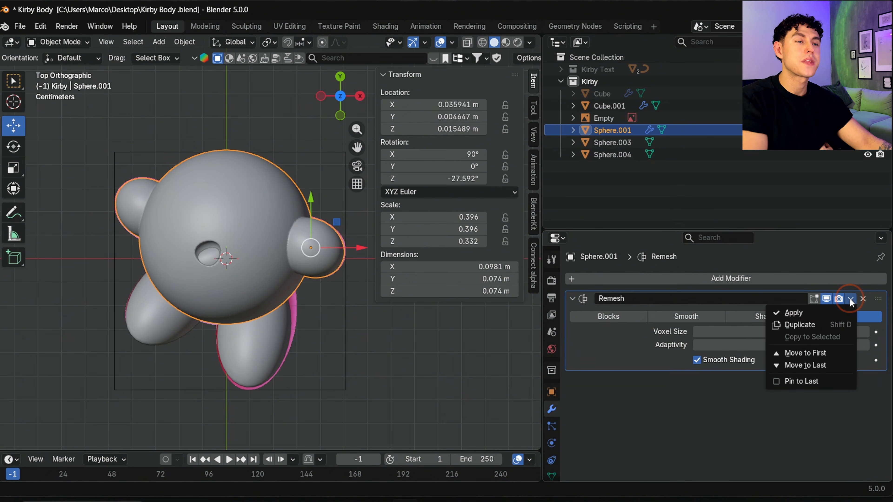
pyautogui.click(827, 308)
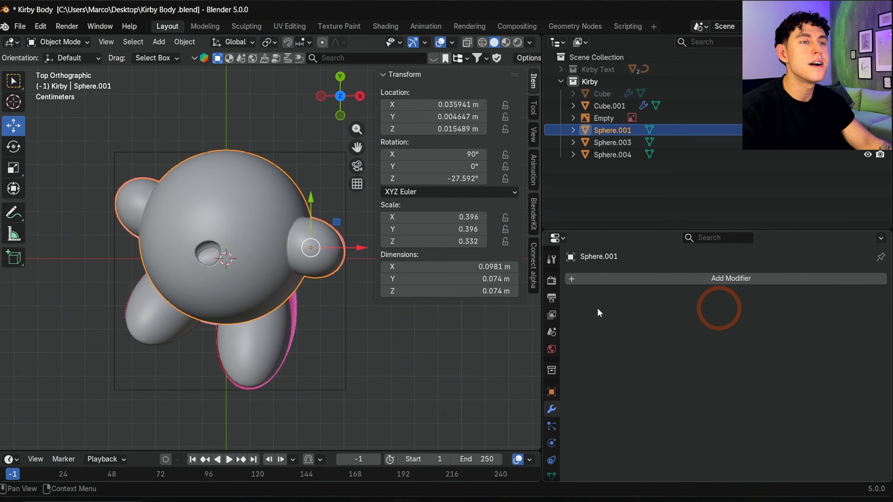
# - Switch the joined body to Sculpt Mode and soften the seam around the positive X arm with the Smooth brush
pyautogui.click(70, 43)
pyautogui.click(68, 83)
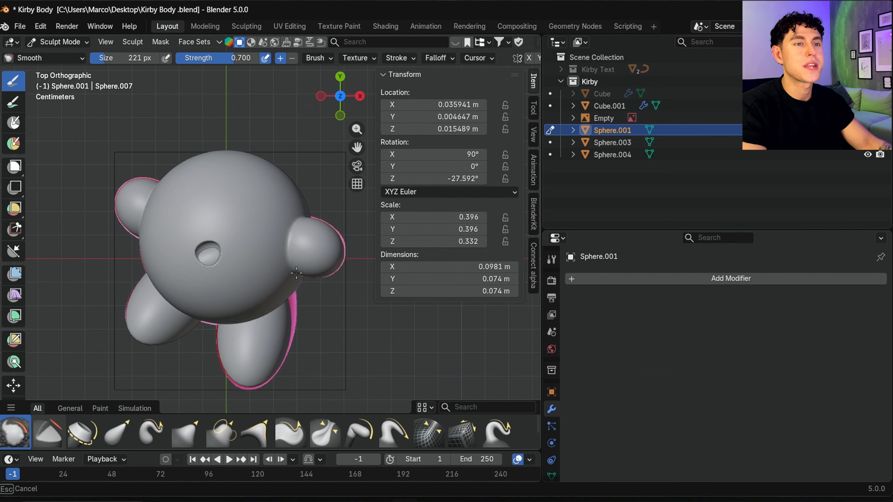
pyautogui.moveTo(299, 199); pyautogui.dragTo(250, 217, button='middle')
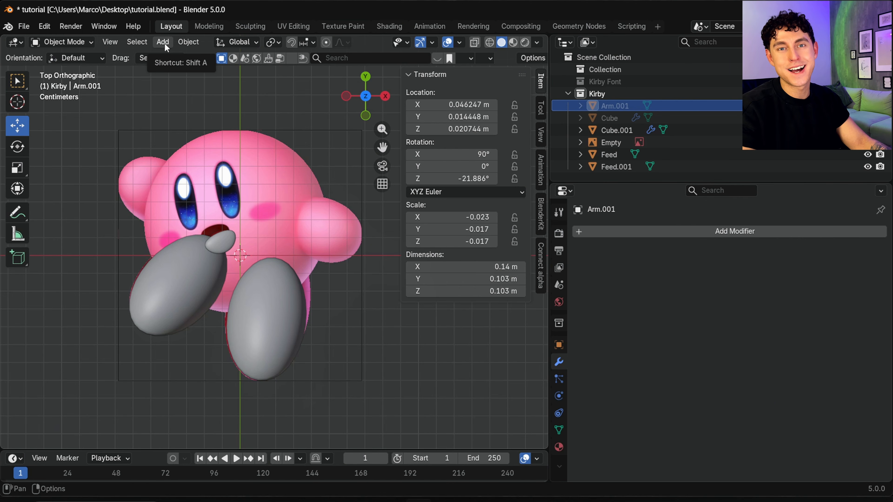
# - Add a cube about 0.038 m wide over Kirby's eyes and give it a Subdivision Surface modifier with viewport and render levels 4
pyautogui.click(165, 42)
pyautogui.click(306, 70)
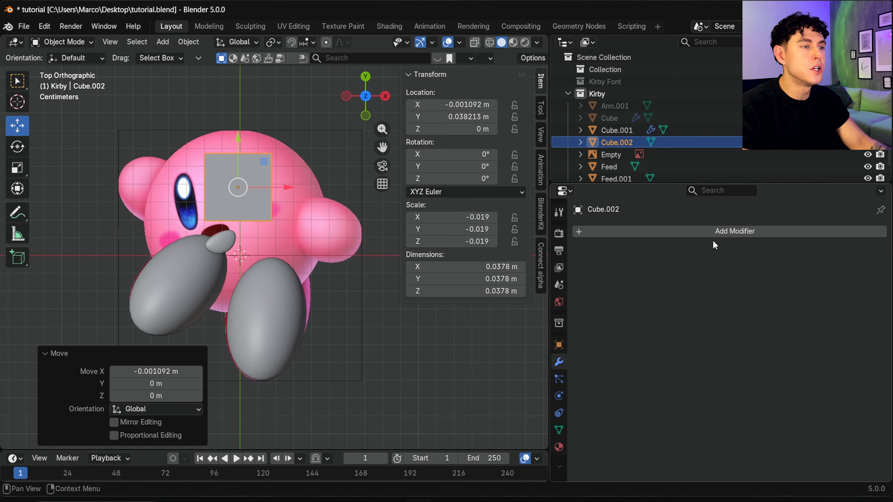
pyautogui.click(703, 231)
pyautogui.moveTo(702, 234)
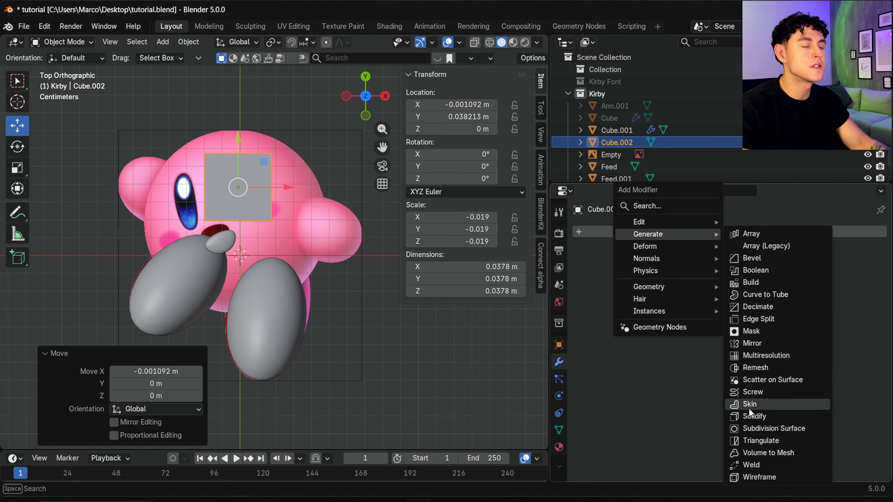
pyautogui.click(759, 427)
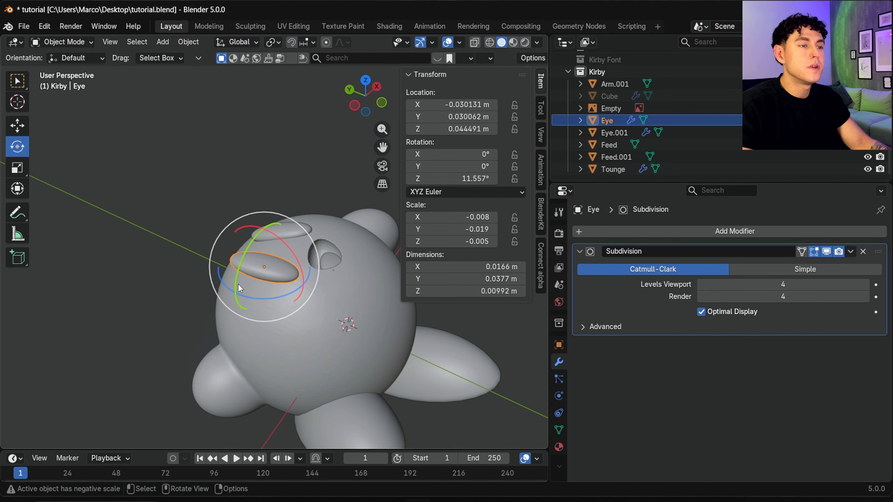
# - Tilt the flattened eye shape to follow Kirby's face and add a Shrinkwrap modifier targeting the joined body
pyautogui.moveTo(231, 289); pyautogui.dragTo(236, 310)
pyautogui.moveTo(287, 251); pyautogui.dragTo(280, 243)
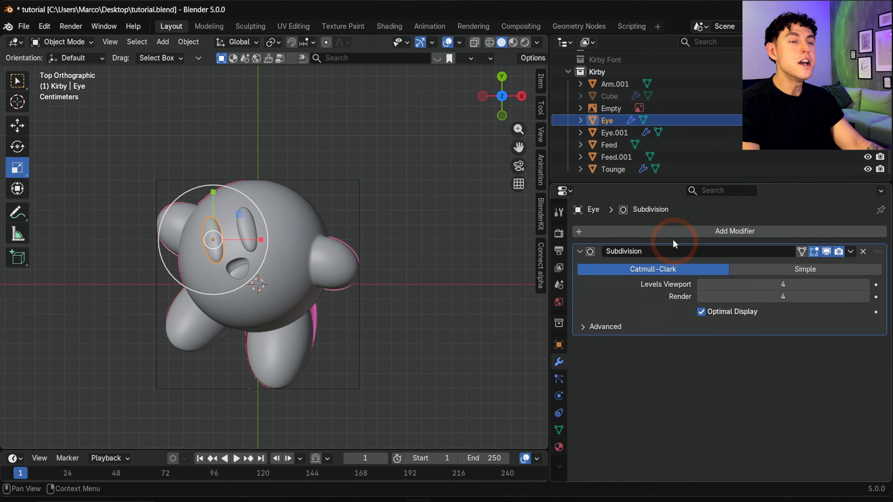
pyautogui.click(671, 236)
pyautogui.moveTo(669, 234)
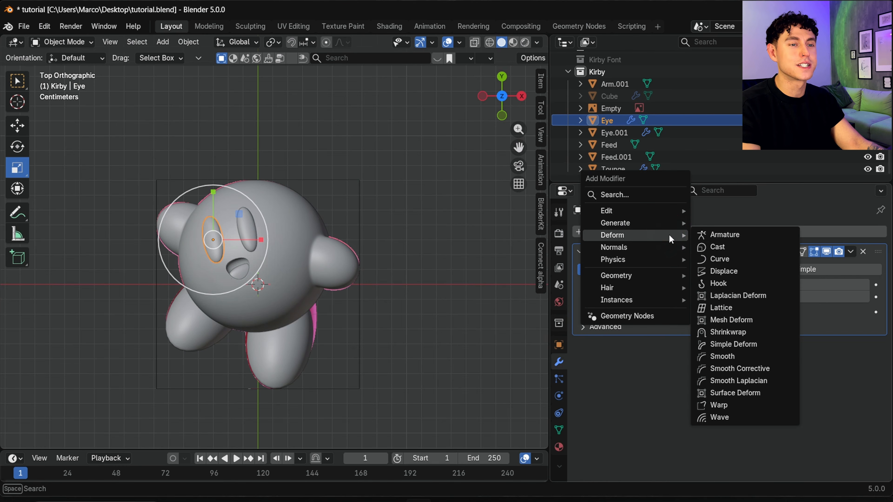
pyautogui.click(737, 332)
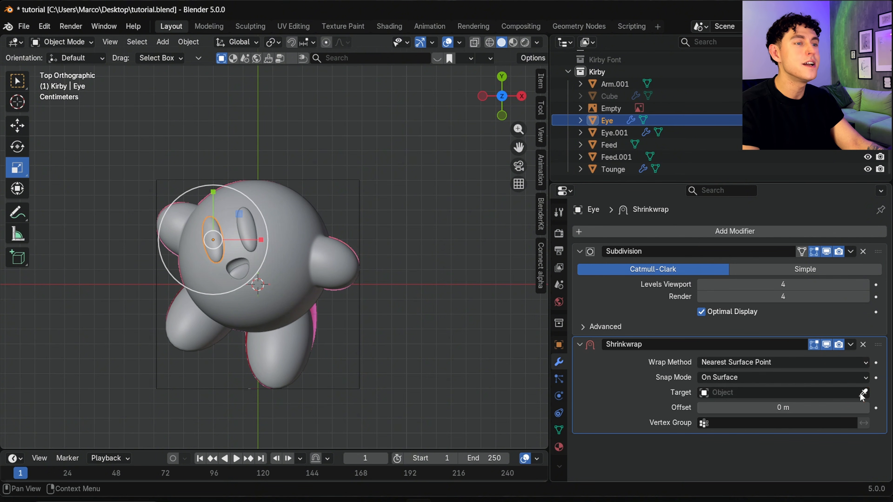
pyautogui.click(295, 197)
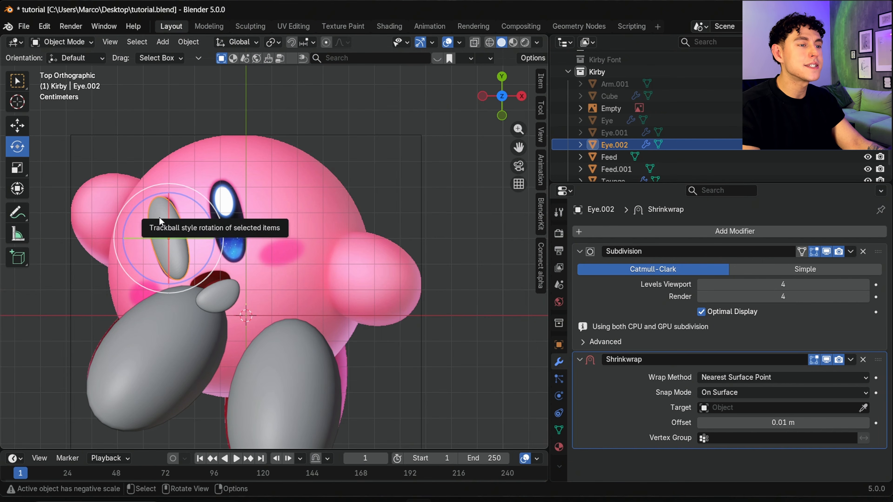
# - Scale the duplicated eye shape to about half size for the eye highlight, with the joined body as the Shrinkwrap target
pyautogui.press('s')
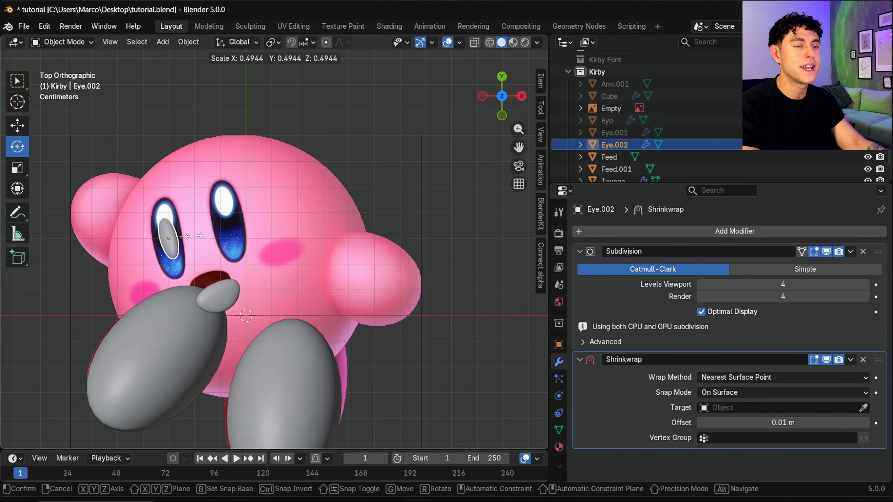
pyautogui.click(195, 243)
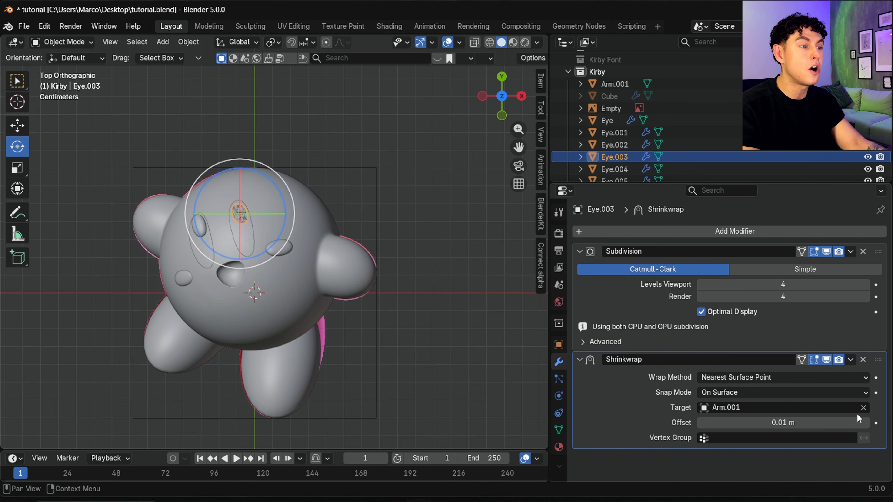
pyautogui.click(866, 423)
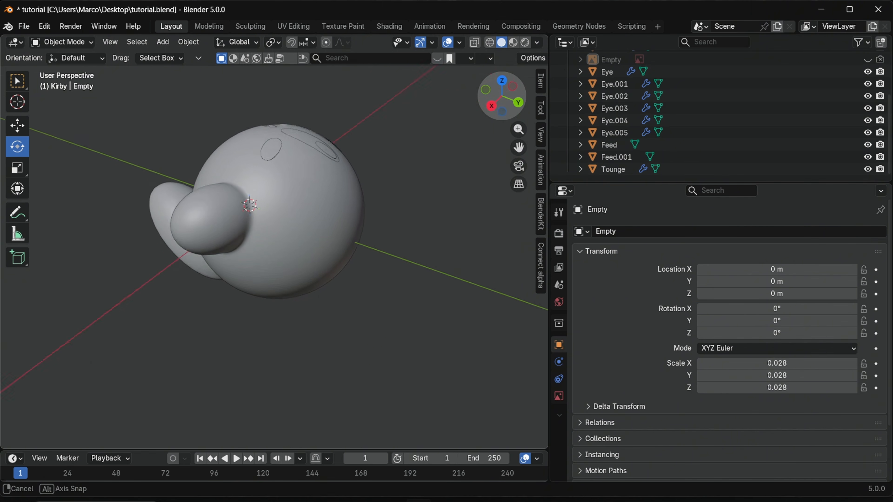
# - Add a torus with 0.01 m major and 0.003 m minor radius and move it along Y to the top of Kirby's head
pyautogui.click(162, 42)
pyautogui.click(304, 143)
pyautogui.press('g')
pyautogui.press('y')
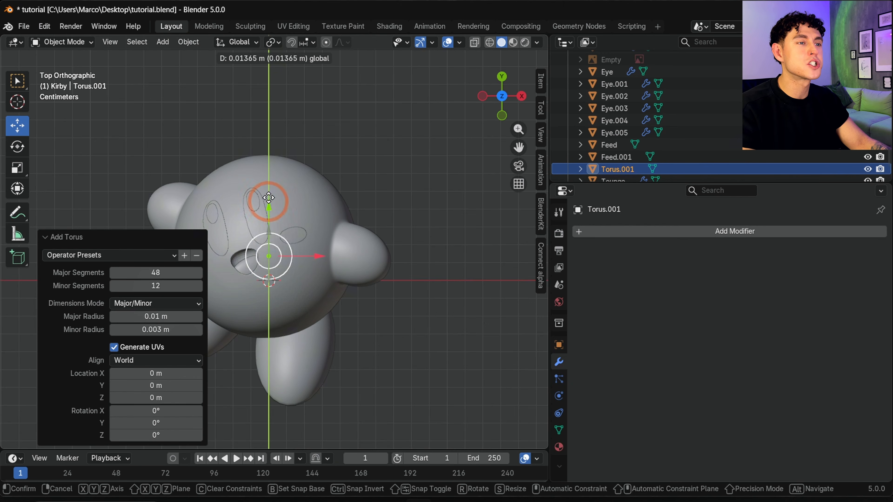
pyautogui.click(267, 111)
pyautogui.click(328, 140)
# - Delete the existing circle and add a new mesh circle with 64 vertices at the origin
pyautogui.scroll(-2, 329, 139)
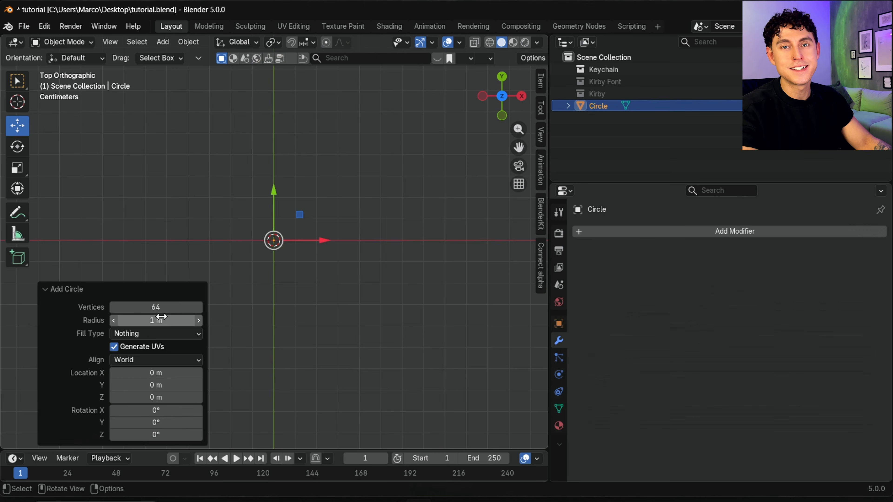
pyautogui.press('Delete')
pyautogui.click(162, 43)
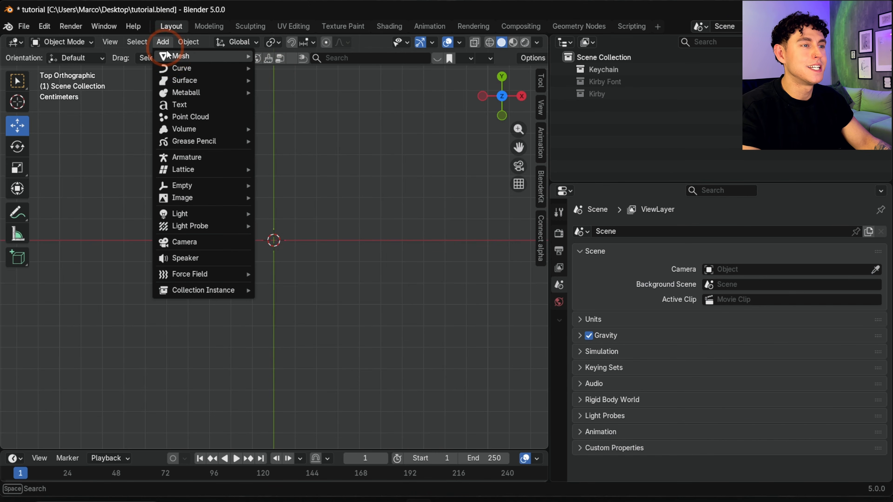
pyautogui.click(169, 58)
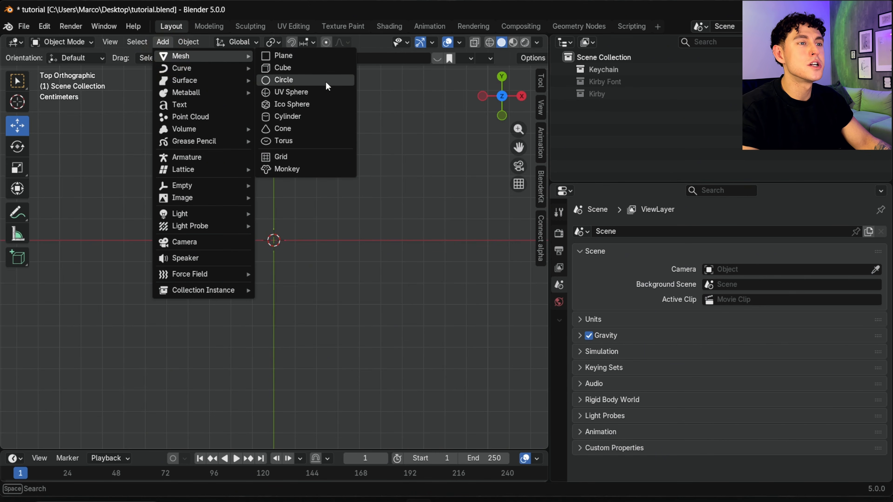
pyautogui.click(285, 80)
pyautogui.click(172, 308)
pyautogui.write('64')
pyautogui.press('Return')
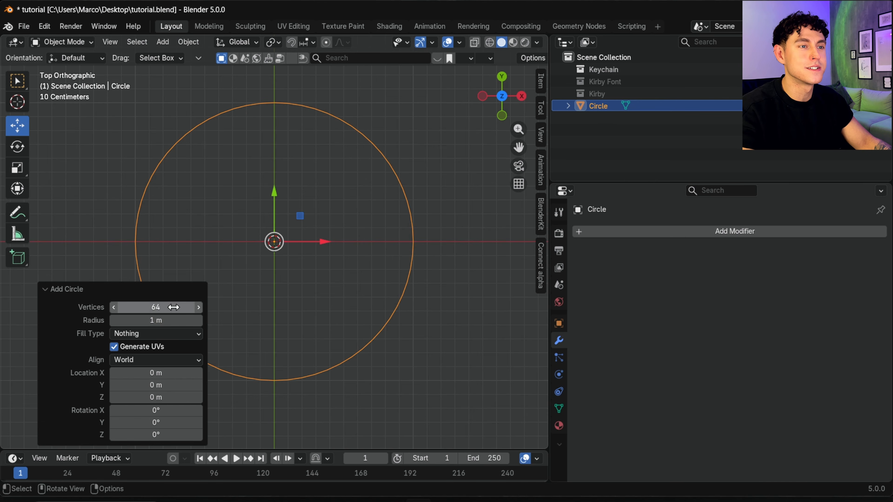
# - Enter Edit Mode on the circle and delete the vertices around its negative Y end to open a gap
pyautogui.click(82, 43)
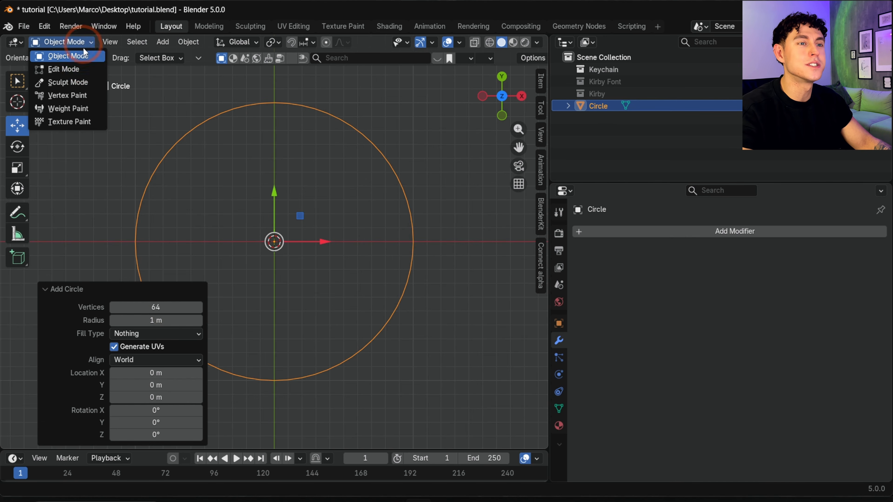
pyautogui.click(85, 68)
pyautogui.moveTo(254, 365); pyautogui.dragTo(291, 396)
pyautogui.press('x')
pyautogui.click(284, 331)
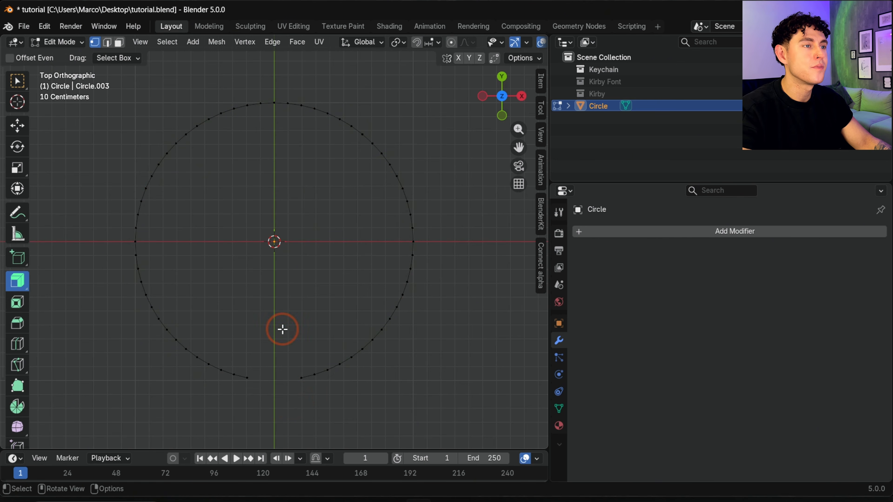
# - Select the whole open circle and extrude it into a solid band, thickening it with an offset of -0.103 m
pyautogui.press('a')
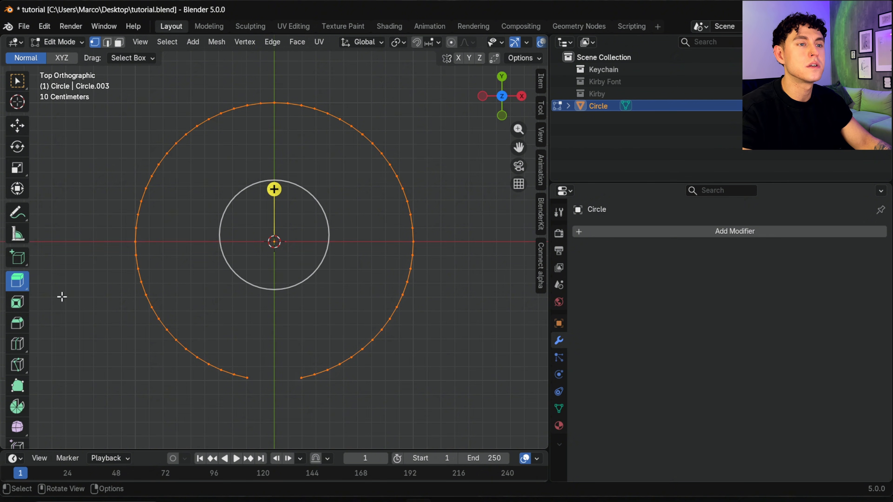
pyautogui.moveTo(23, 282); pyautogui.dragTo(92, 332)
pyautogui.moveTo(274, 173); pyautogui.dragTo(277, 168)
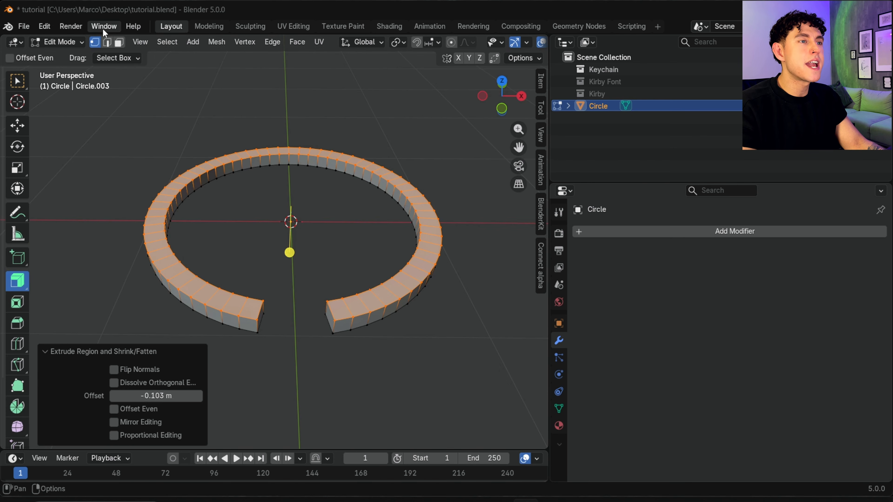
# - Select the long edge loops and the end-face edges of the open ring and bevel them to round its profile
pyautogui.click(107, 42)
pyautogui.click(17, 126)
pyautogui.keyDown('alt'); pyautogui.click(231, 313); pyautogui.keyUp('alt')
pyautogui.keyDown('alt'); pyautogui.keyDown('shift'); pyautogui.click(247, 329); pyautogui.keyUp('shift'); pyautogui.keyUp('alt')
pyautogui.keyDown('alt'); pyautogui.keyDown('shift'); pyautogui.click(254, 300); pyautogui.keyUp('shift'); pyautogui.keyUp('alt')
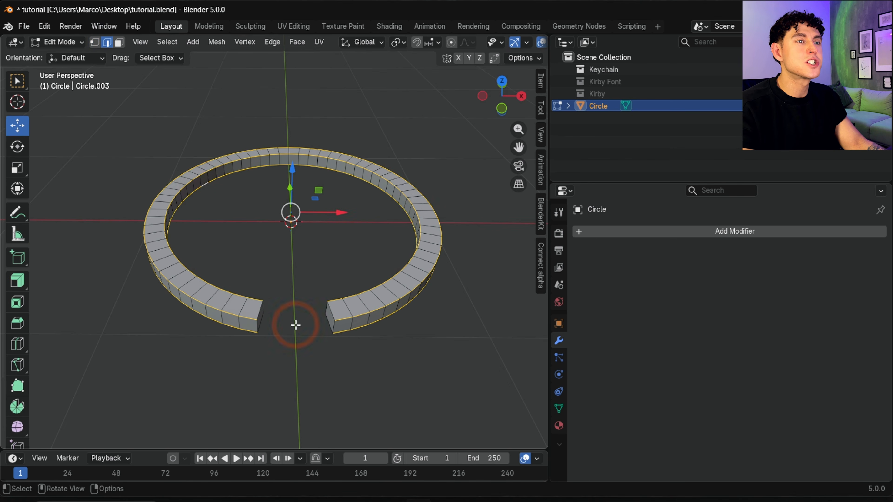
pyautogui.moveTo(295, 325); pyautogui.dragTo(276, 316, button='middle')
pyautogui.scroll(1, 276, 316)
pyautogui.keyDown('alt'); pyautogui.keyDown('shift'); pyautogui.click(195, 288); pyautogui.keyUp('shift'); pyautogui.keyUp('alt')
pyautogui.keyDown('alt'); pyautogui.keyDown('shift'); pyautogui.click(201, 310); pyautogui.keyUp('shift'); pyautogui.keyUp('alt')
pyautogui.moveTo(499, 140); pyautogui.dragTo(526, 124, button='middle')
pyautogui.keyDown('alt'); pyautogui.keyDown('shift'); pyautogui.click(401, 286); pyautogui.keyUp('shift'); pyautogui.keyUp('alt')
pyautogui.keyDown('alt'); pyautogui.keyDown('shift'); pyautogui.click(417, 305); pyautogui.keyUp('shift'); pyautogui.keyUp('alt')
pyautogui.moveTo(417, 305); pyautogui.dragTo(392, 306, button='middle')
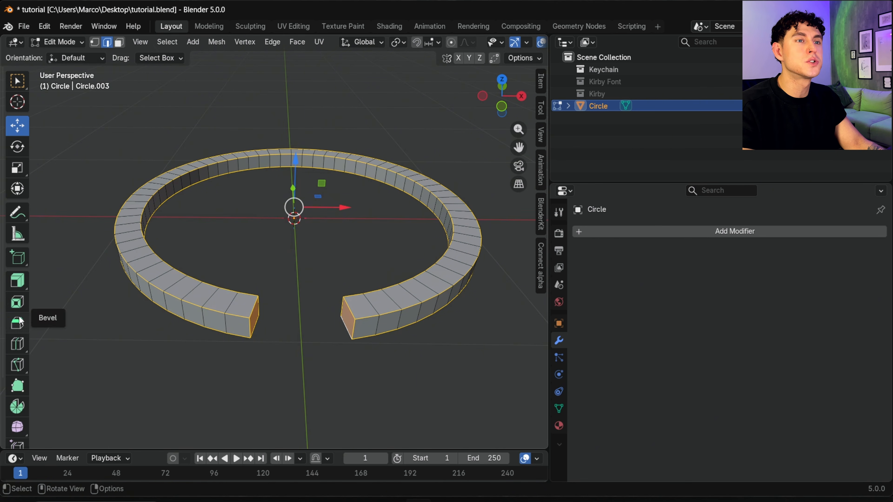
pyautogui.click(17, 323)
pyautogui.moveTo(266, 236); pyautogui.dragTo(257, 242)
# - Offset the duplicated ring along Z, and delete the cap faces of the upper ring's negative X end and the lower ring's opposite end
pyautogui.press('g')
pyautogui.press('z')
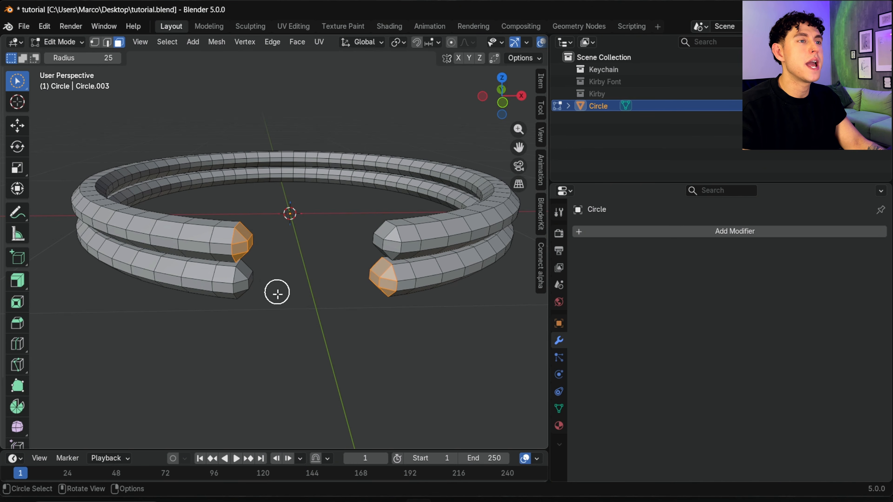
pyautogui.press('x')
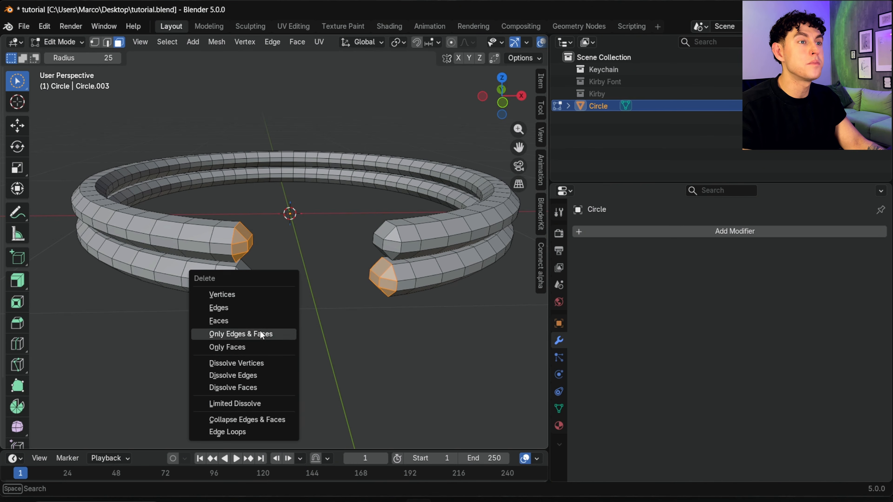
pyautogui.click(248, 321)
# - Bridge the two open edge loops to connect the upper ring to the lower ring
pyautogui.press('2')
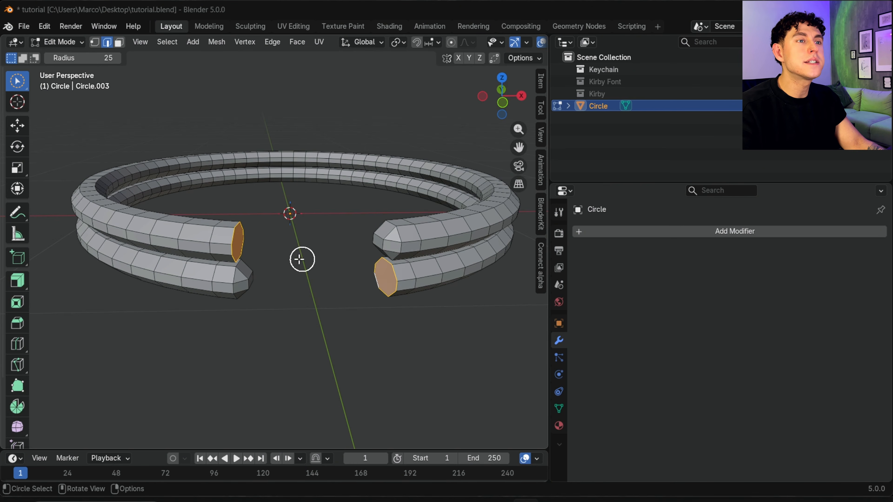
pyautogui.hotkey('ctrl', 'e')
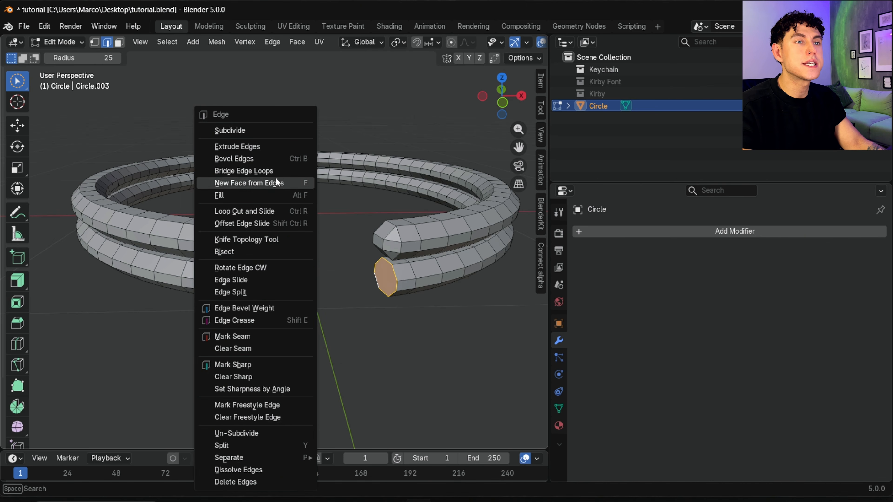
pyautogui.click(280, 170)
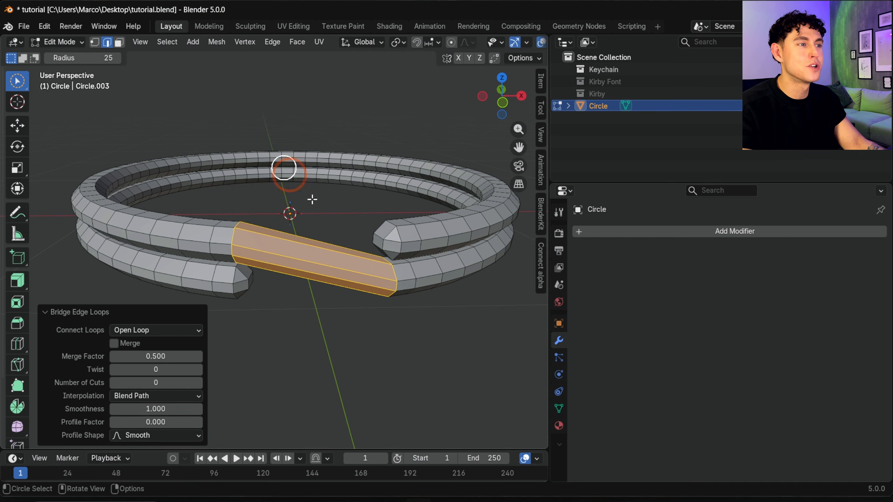
pyautogui.scroll(-3, 409, 329)
pyautogui.moveTo(409, 329); pyautogui.dragTo(408, 362, button='middle')
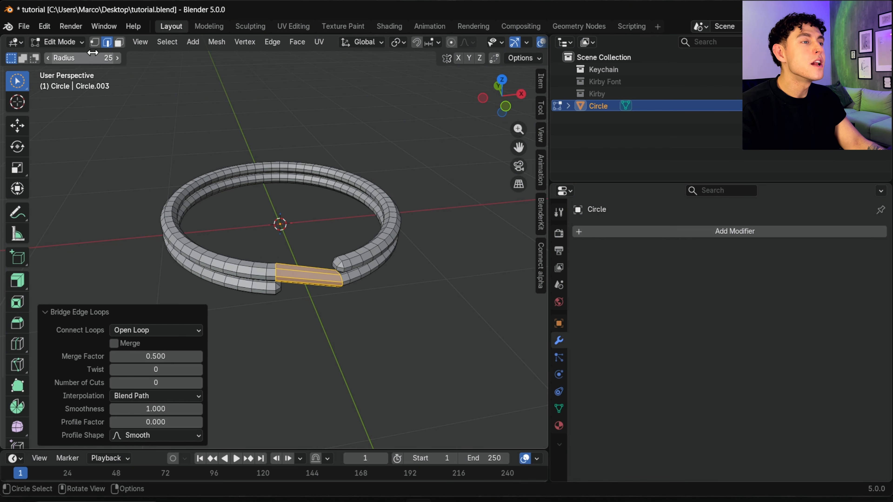
# - Return to Object Mode and give the key ring a Subdivision Surface modifier with viewport and render levels 3 and smooth shading
pyautogui.click(70, 42)
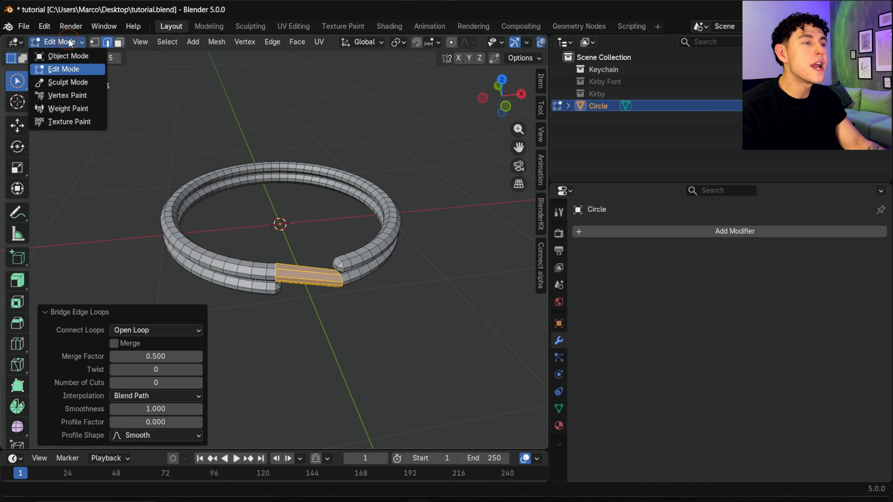
pyautogui.click(102, 55)
pyautogui.hotkey('shift', 'a')
pyautogui.click(648, 417)
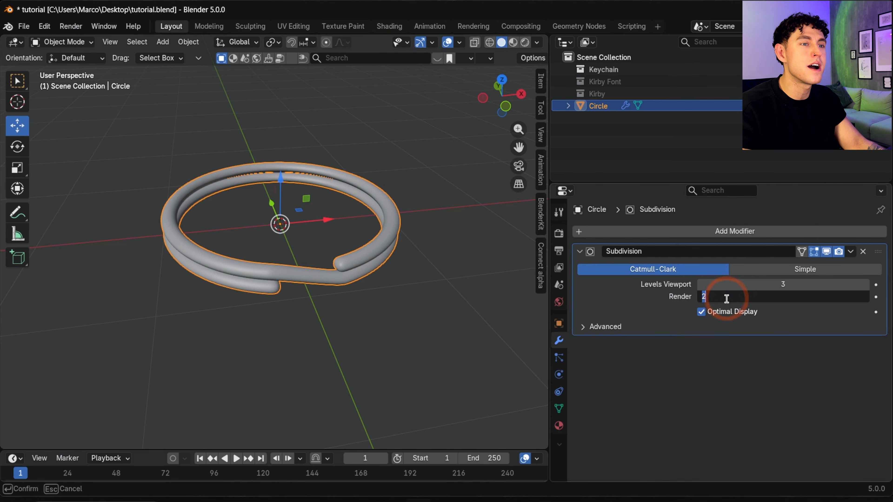
pyautogui.rightClick(244, 272)
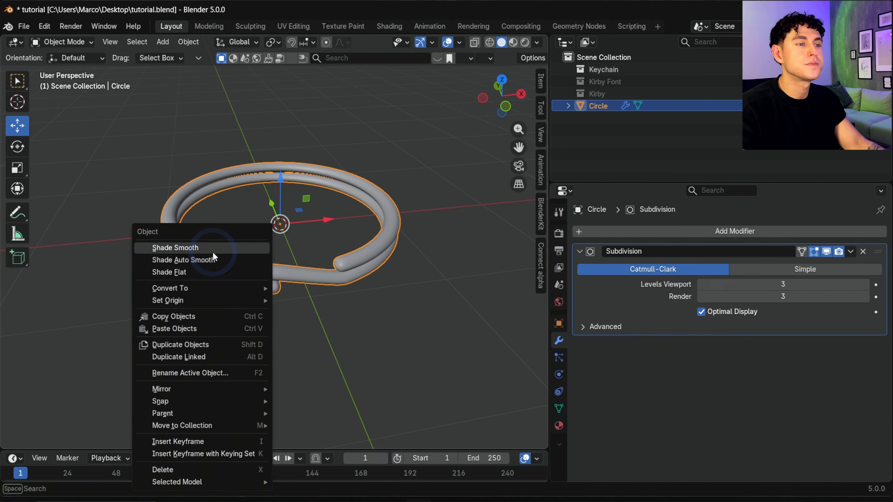
pyautogui.click(213, 252)
# - Add a chain-link torus with 0.018 m major and 0.003 m minor radius, and paste a copy moved along Y toward Kirby's loop
pyautogui.click(168, 42)
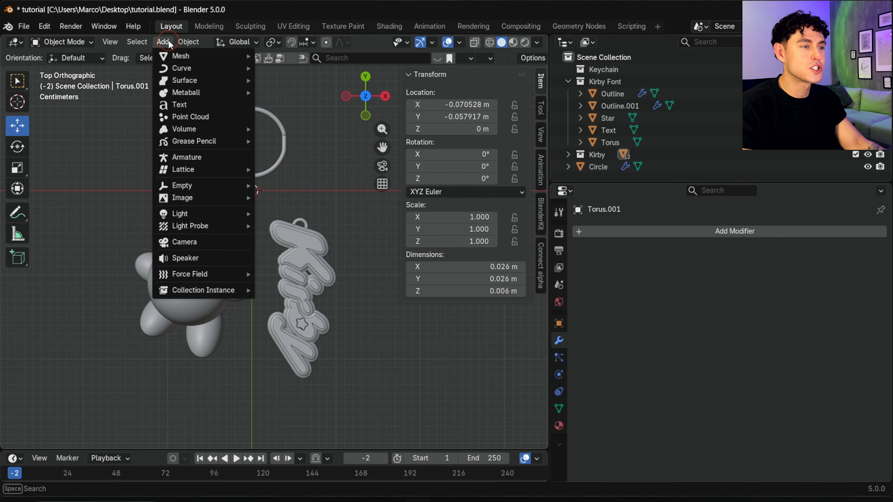
pyautogui.moveTo(197, 57)
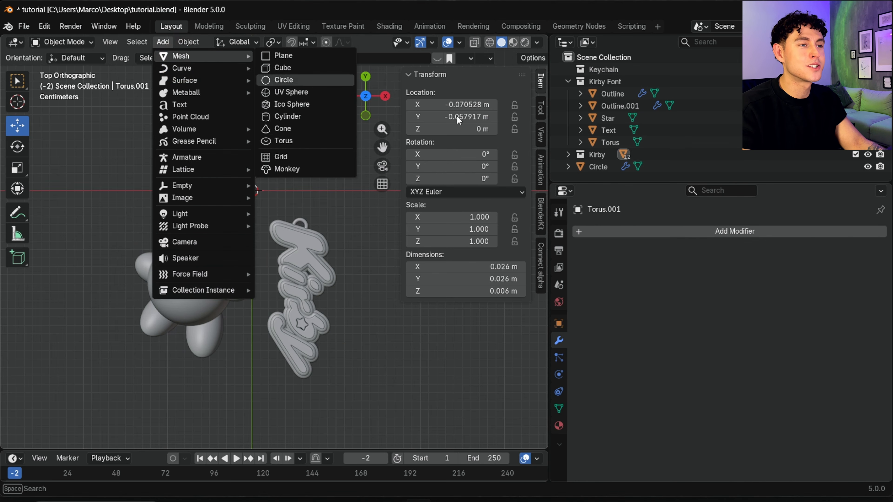
pyautogui.click(306, 143)
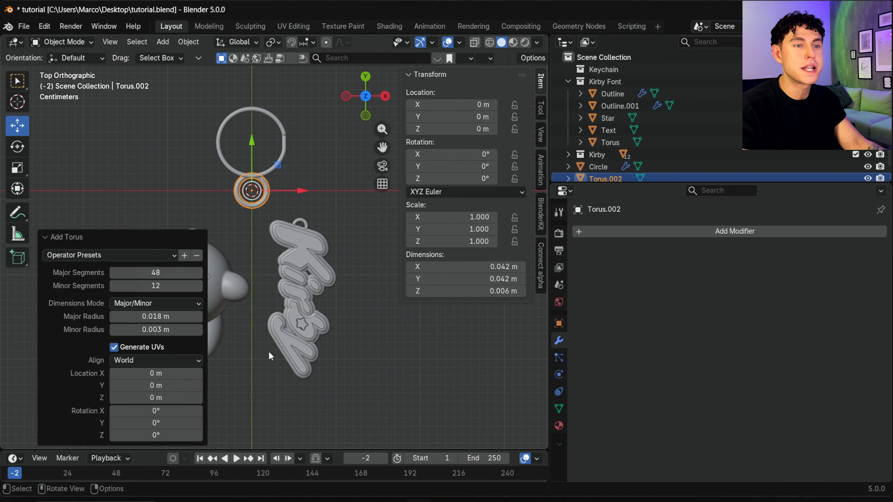
pyautogui.hotkey('ctrl', 'v')
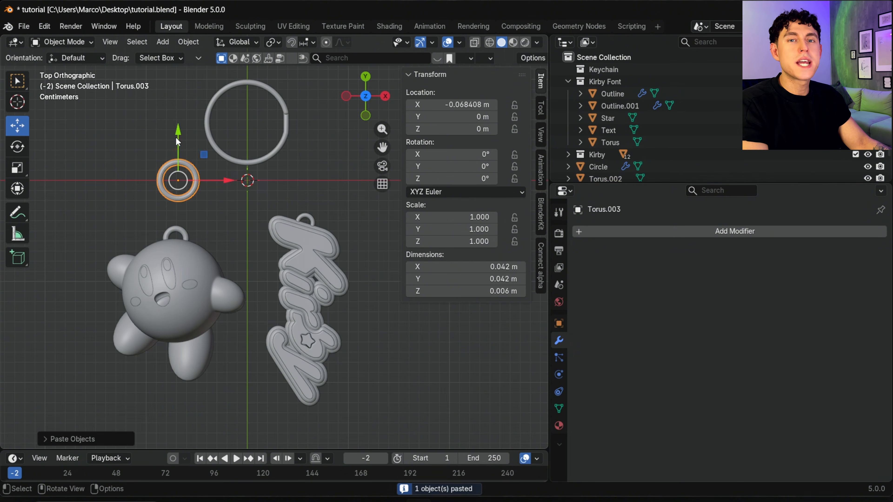
pyautogui.moveTo(177, 140); pyautogui.dragTo(177, 183)
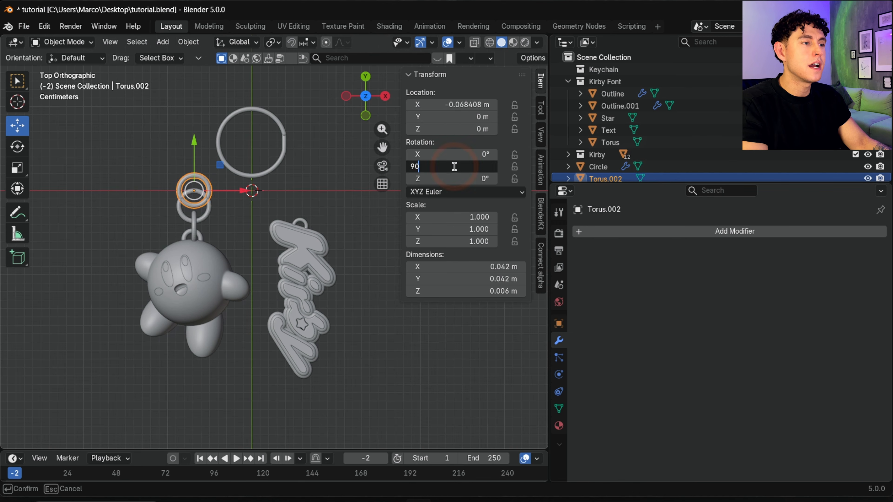
# - Set the new chain-link torus's Y rotation to 90°
pyautogui.moveTo(454, 166); pyautogui.dragTo(455, 166)
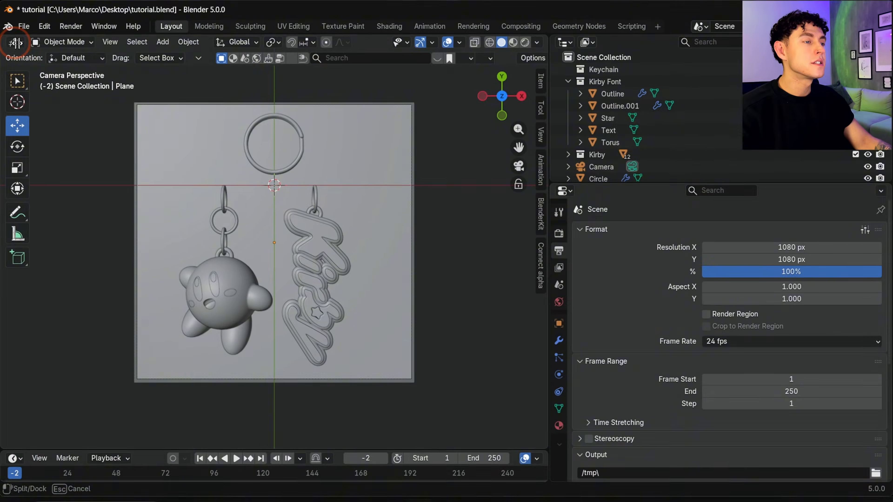
# - Split the 3D viewport into two side-by-side areas, switch the first to rendered shading and widen the second
pyautogui.click(224, 56)
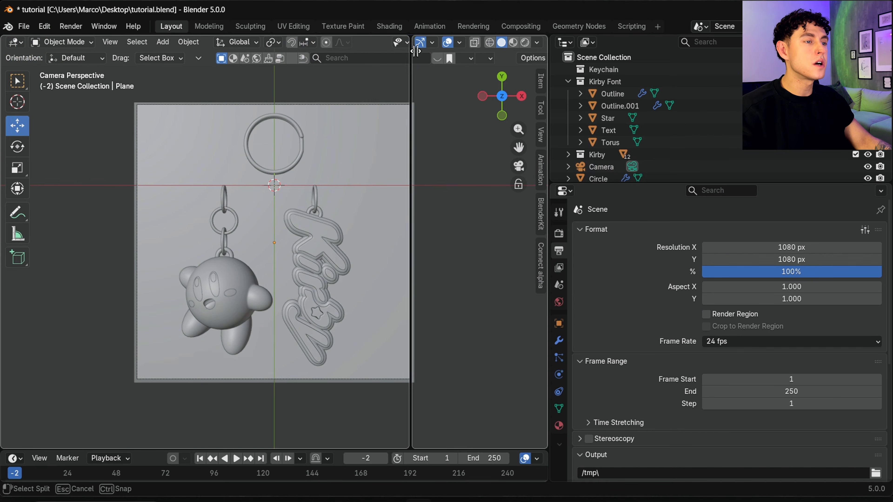
pyautogui.click(538, 76)
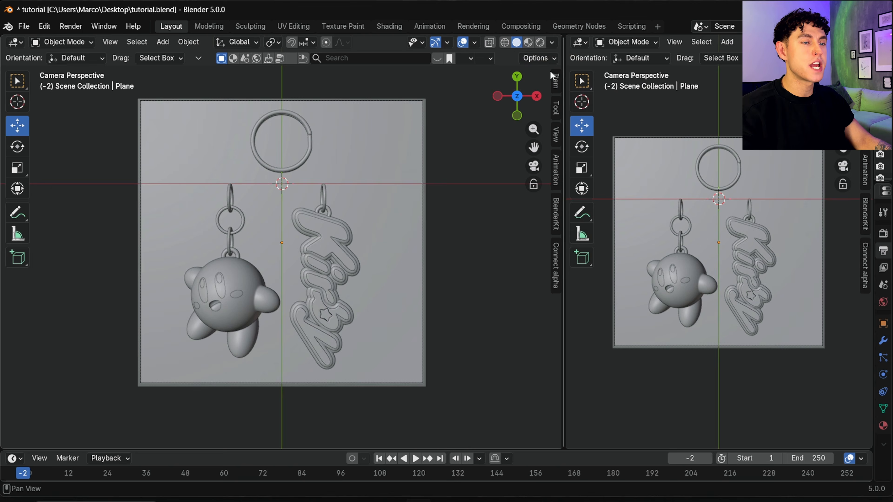
pyautogui.click(541, 44)
pyautogui.moveTo(563, 79); pyautogui.dragTo(398, 78)
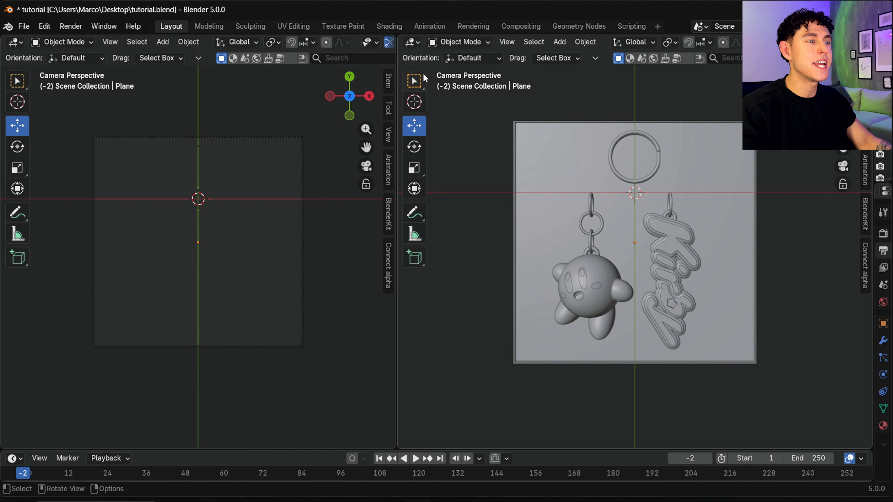
# - Turn the second area into a Shader Editor showing the World shader nodes
pyautogui.click(412, 47)
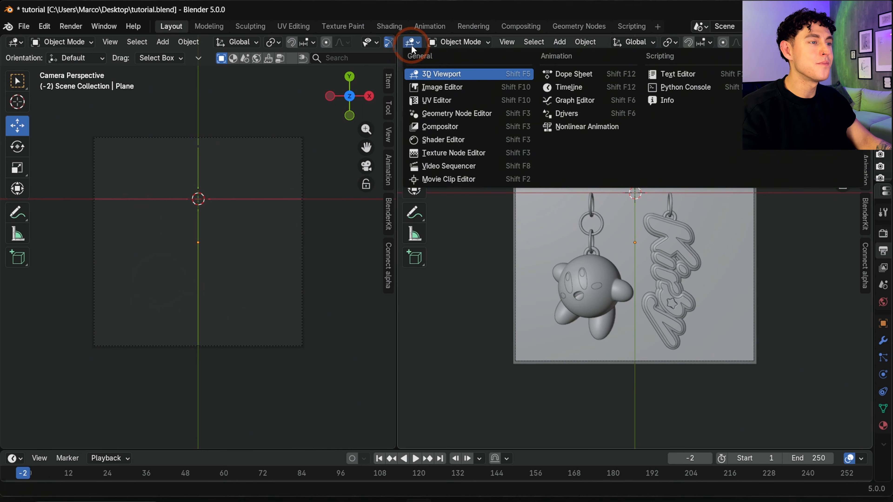
pyautogui.click(442, 140)
pyautogui.click(449, 45)
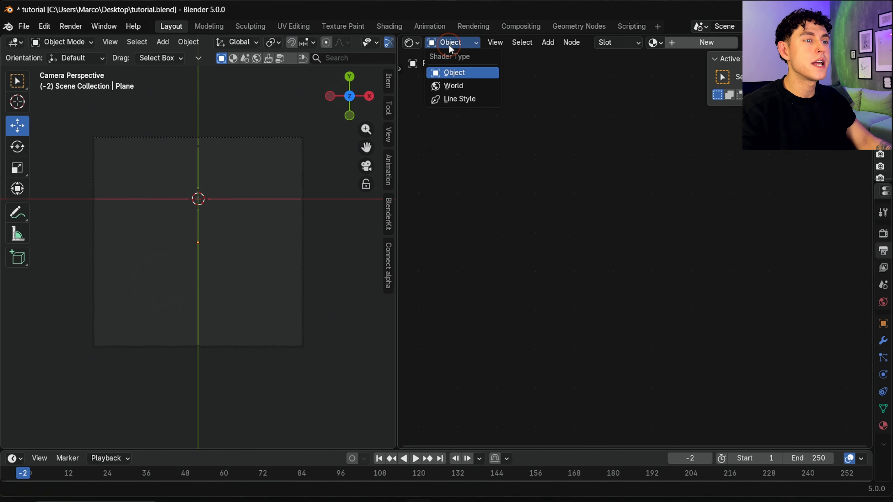
pyautogui.click(455, 86)
pyautogui.scroll(1, 682, 246)
# - Add an Environment Texture node feeding the Background node's Color input
pyautogui.moveTo(649, 223); pyautogui.dragTo(590, 233)
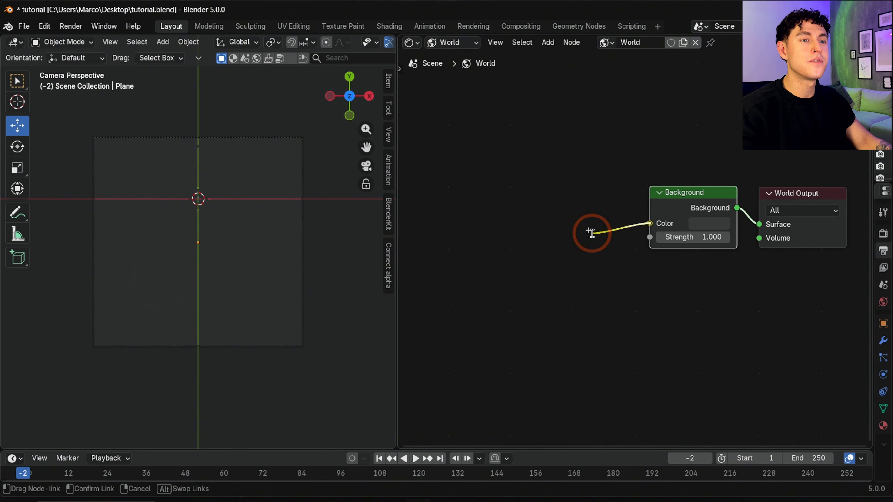
pyautogui.write('envir')
pyautogui.press('Return')
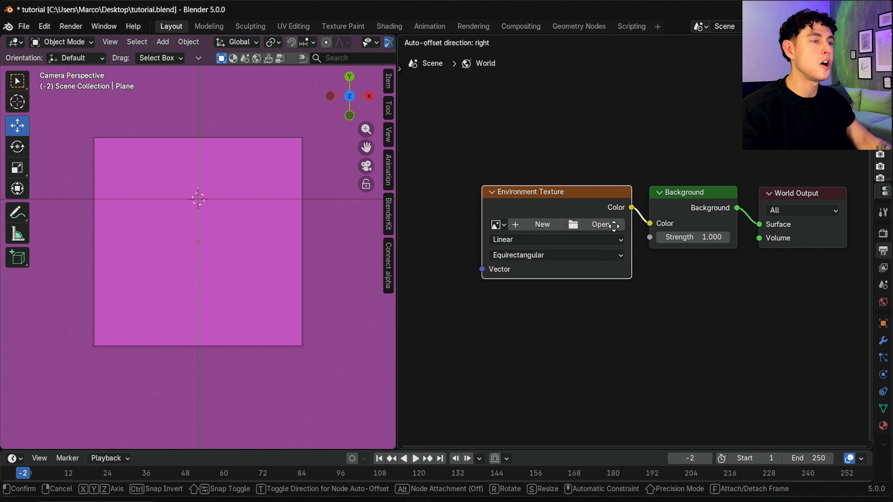
pyautogui.click(617, 219)
# - Add Mapping and Texture Coordinate nodes ahead of the Environment Texture, linking the Generated output to the Mapping vector
pyautogui.click(639, 380)
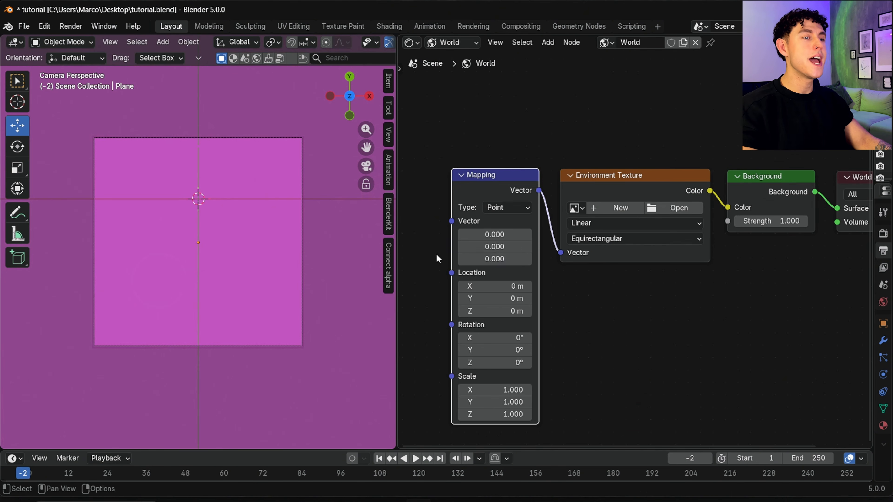
pyautogui.moveTo(622, 316); pyautogui.dragTo(719, 299, button='middle')
pyautogui.moveTo(549, 205); pyautogui.dragTo(524, 213)
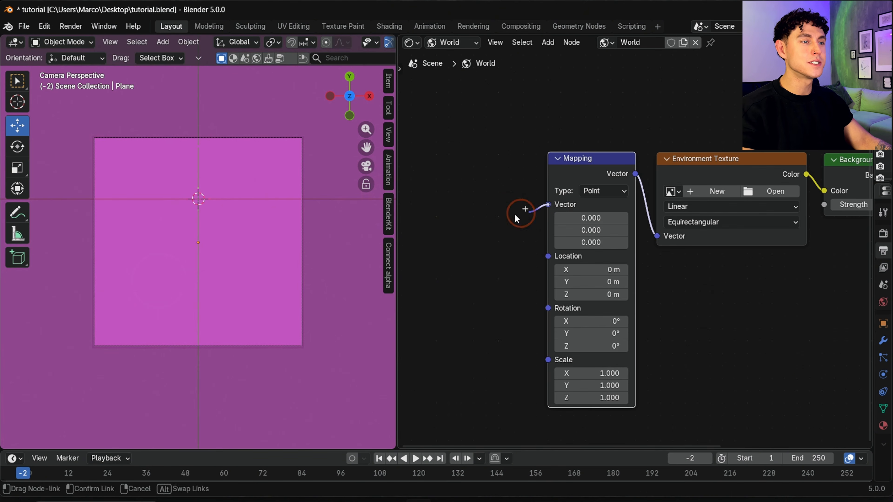
pyautogui.moveTo(524, 214); pyautogui.dragTo(450, 212)
pyautogui.click(598, 158)
# - Load studio.exr into the Environment Texture node and set the Mapping node's X rotation to 90°
pyautogui.scroll(-2, 594, 338)
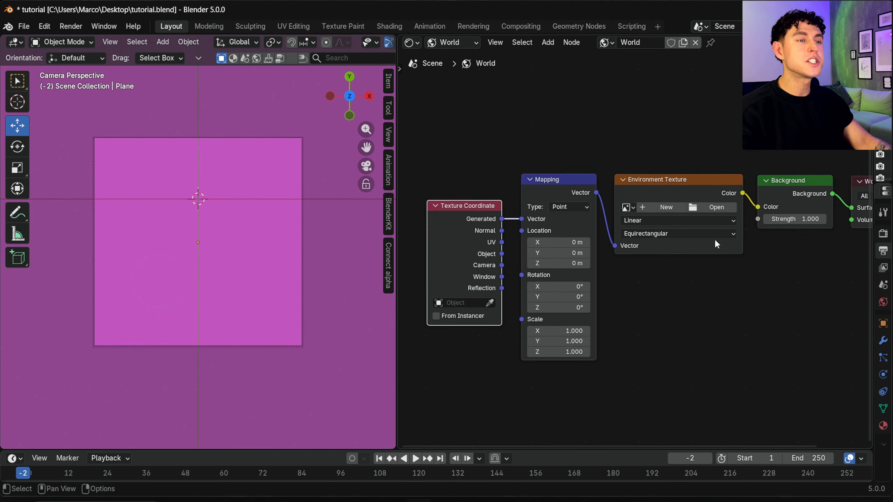
pyautogui.click(714, 207)
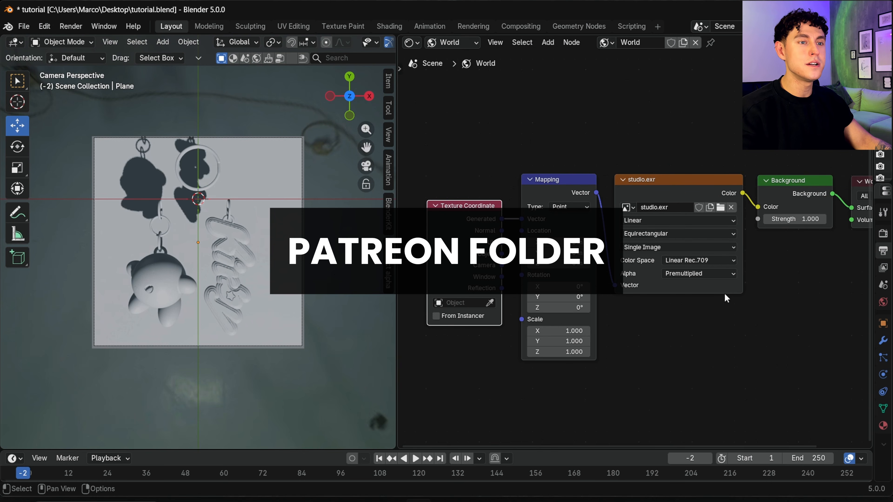
pyautogui.click(574, 284)
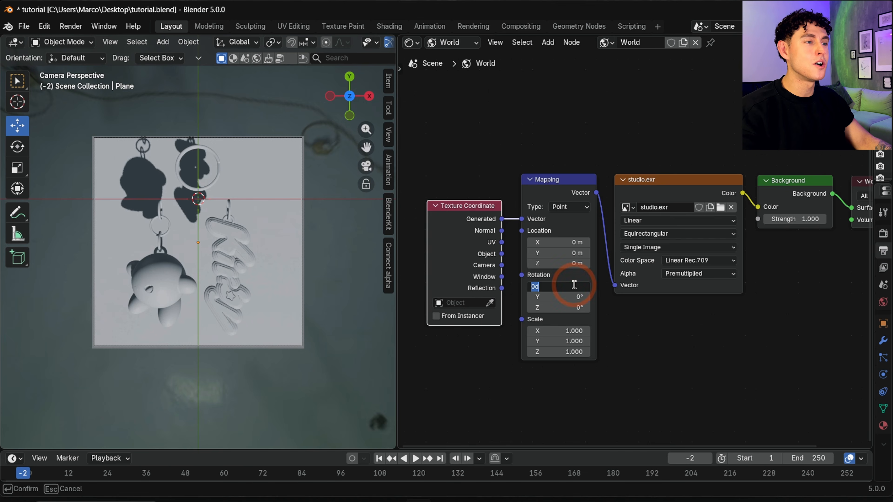
pyautogui.write('90')
pyautogui.press('Return')
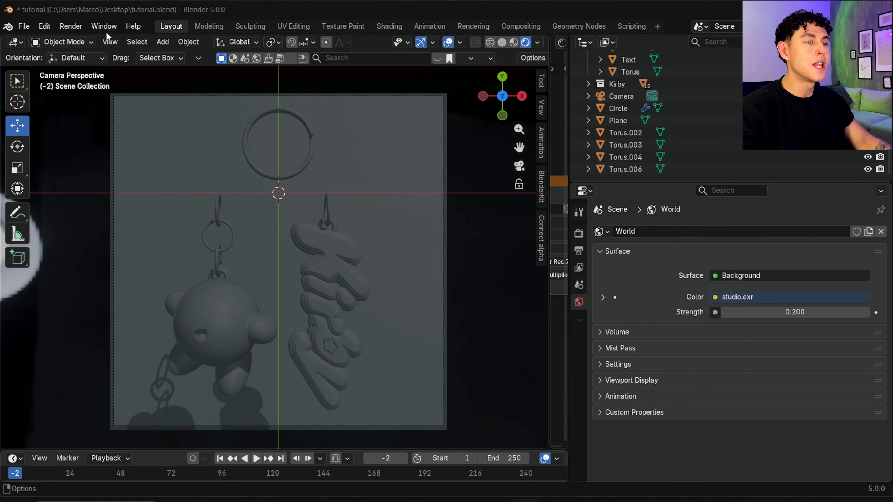
# - Add an area light, move it along negative Y and scale it, and move a second area light along Y above the key ring
pyautogui.click(164, 44)
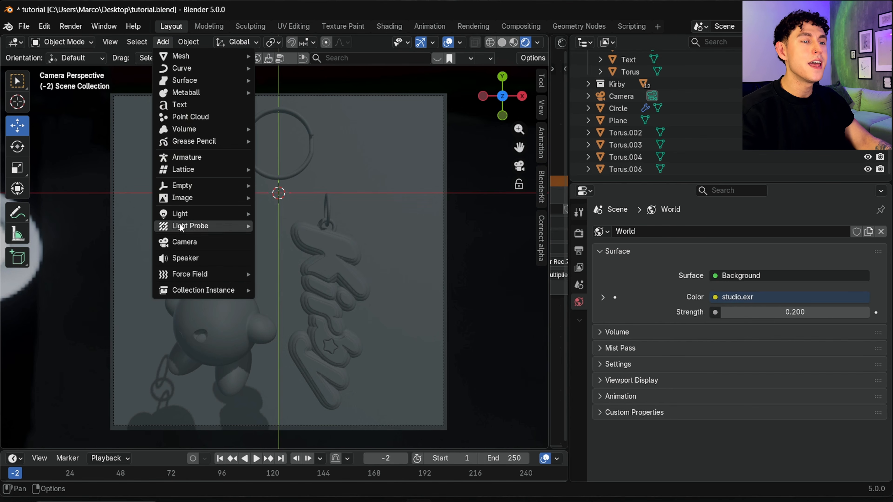
pyautogui.moveTo(180, 212)
pyautogui.click(281, 252)
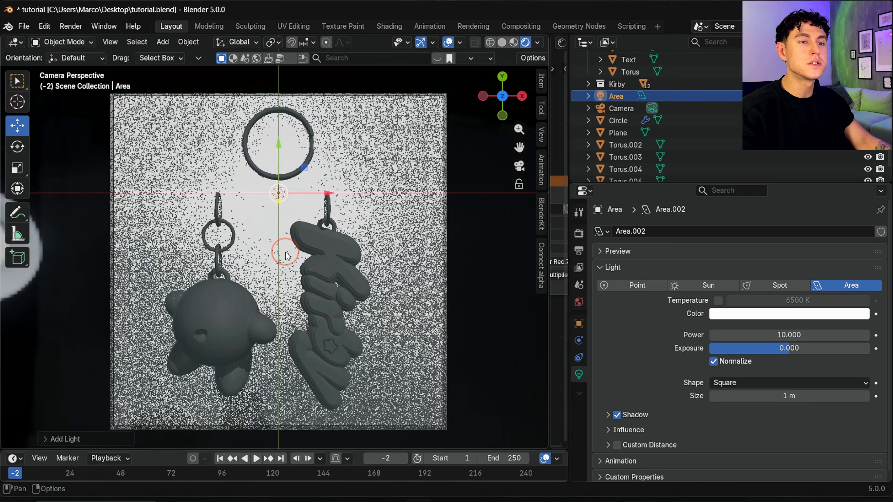
pyautogui.moveTo(277, 170); pyautogui.dragTo(277, 421)
pyautogui.press('s')
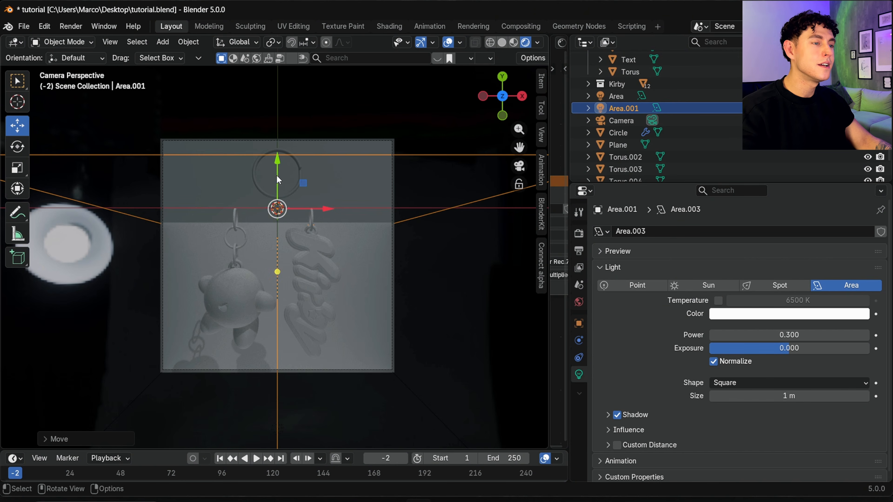
pyautogui.moveTo(280, 161); pyautogui.dragTo(286, 88)
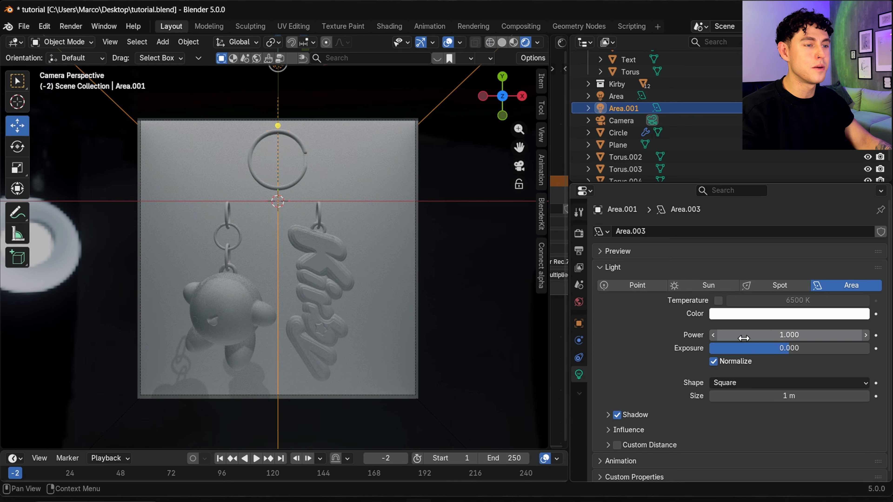
# - Add a point light and adjust its height along Z in the front view
pyautogui.click(162, 42)
pyautogui.moveTo(232, 213)
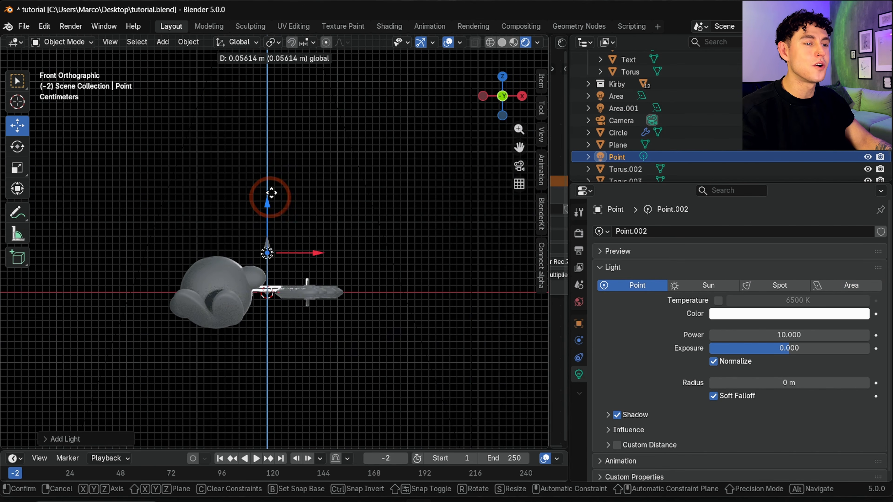
pyautogui.moveTo(270, 208); pyautogui.dragTo(272, 337)
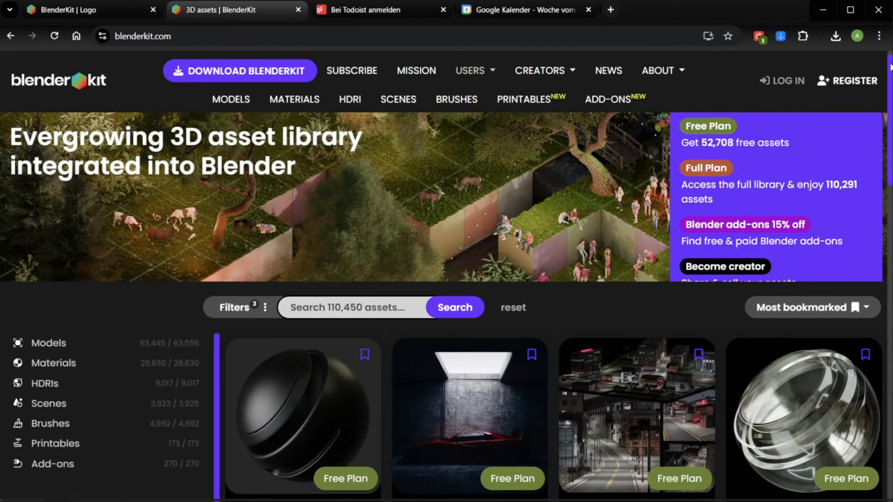
# - Browse the BlenderKit website and the add-on's model, material and HDR asset categories
pyautogui.scroll(-5, 446, 351)
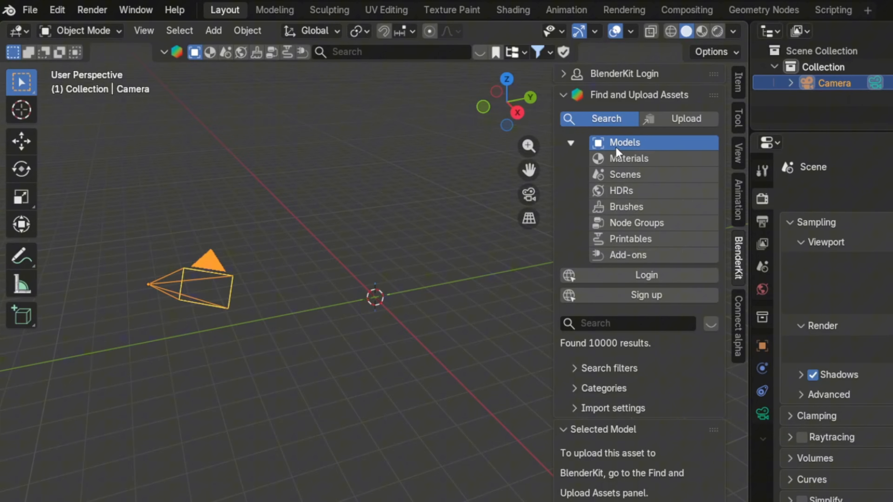
pyautogui.click(617, 151)
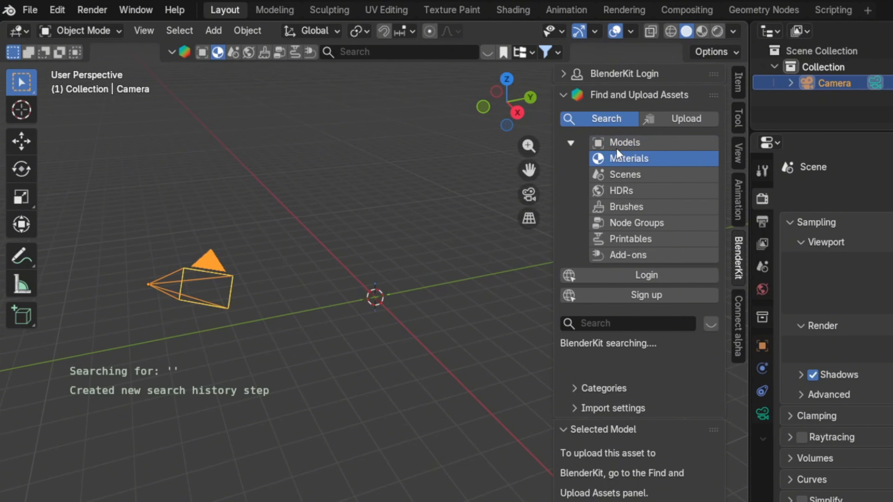
pyautogui.click(616, 144)
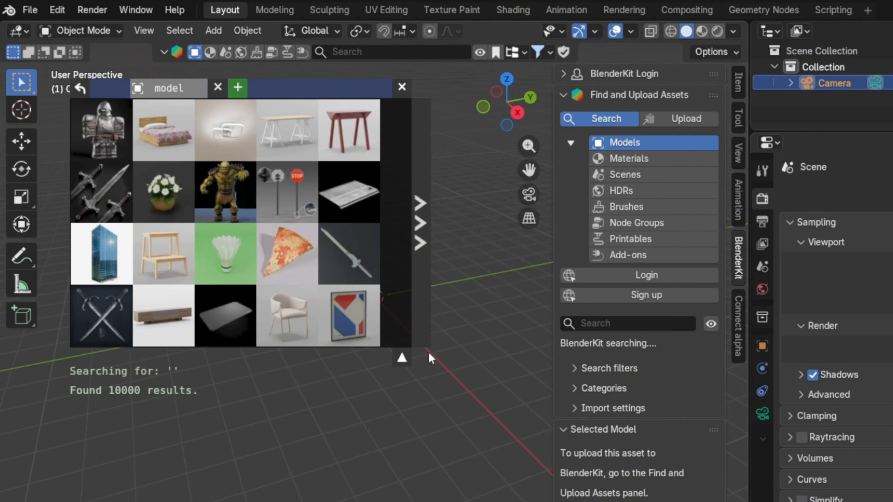
pyautogui.click(625, 159)
pyautogui.click(644, 191)
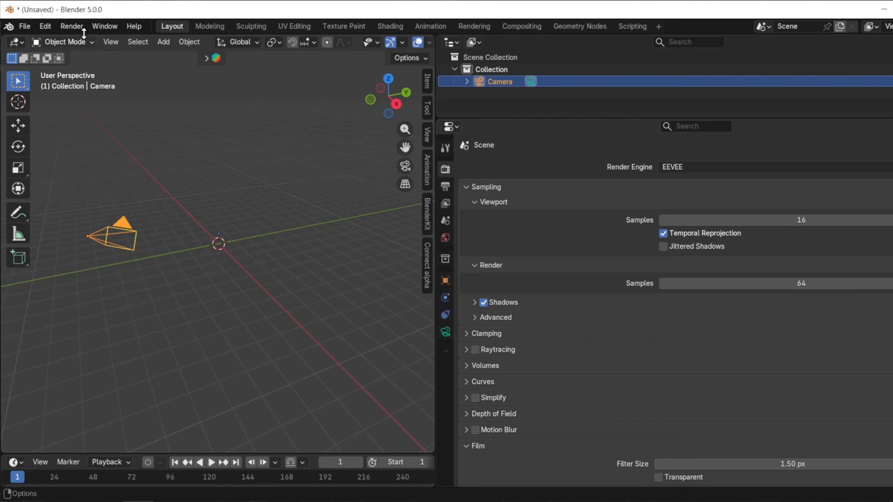
# - Open Blender's preferences and display the BlenderKit tools beside the 3D viewport
pyautogui.click(44, 26)
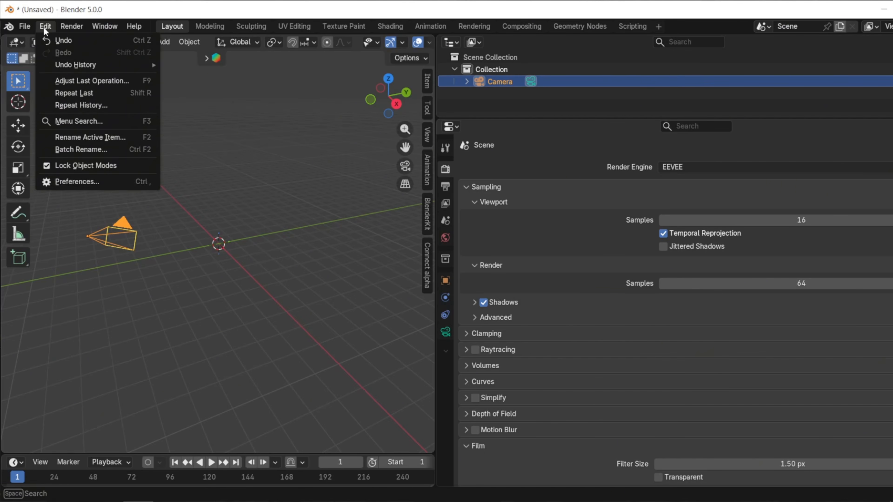
pyautogui.click(97, 186)
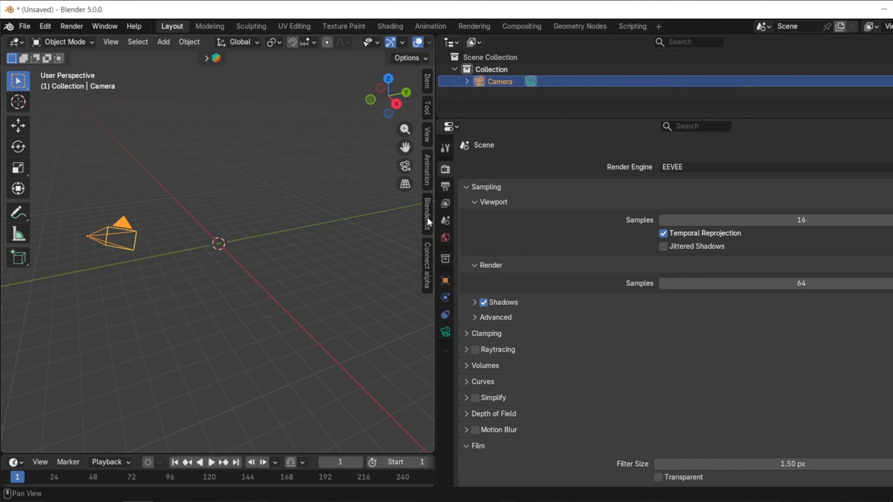
pyautogui.click(427, 213)
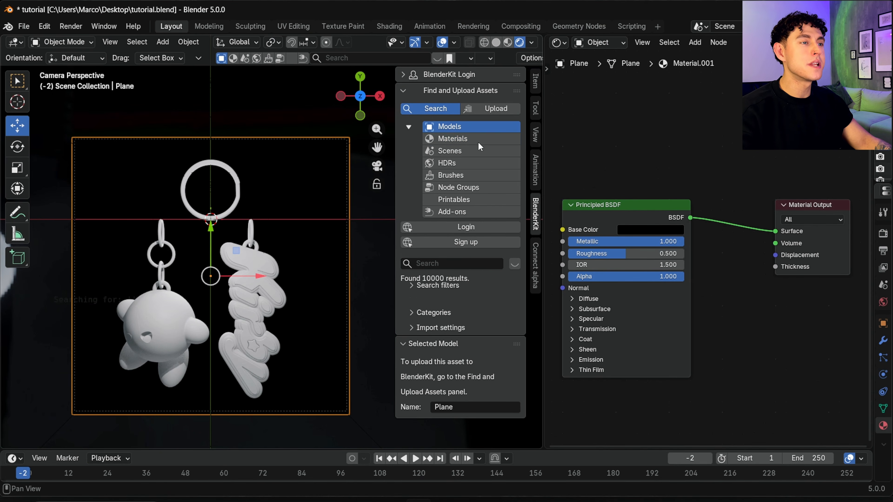
# - Search BlenderKit materials for "Procedual Silver" and apply the silver material to the key ring and chain links
pyautogui.click(478, 142)
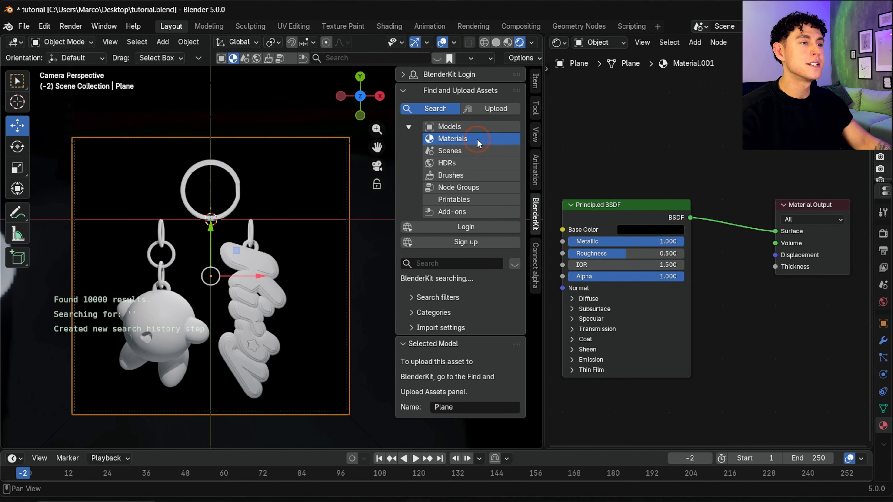
pyautogui.click(439, 263)
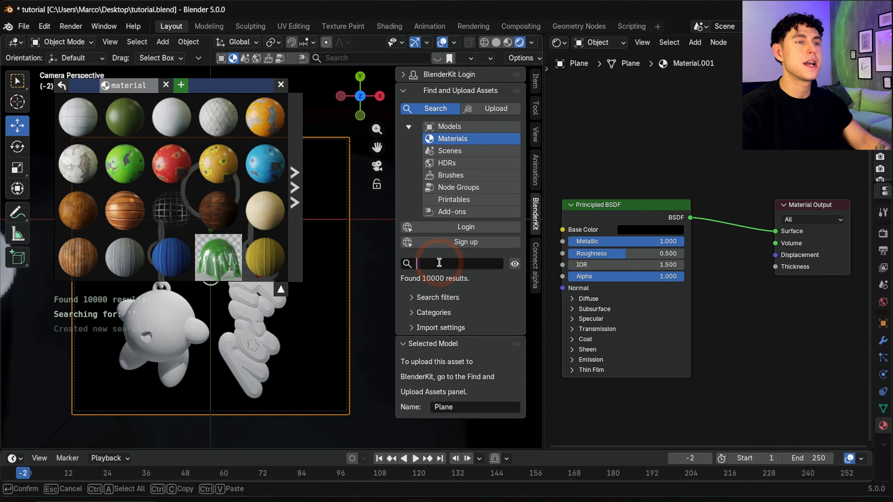
pyautogui.write('Procedual Silver')
pyautogui.press('Return')
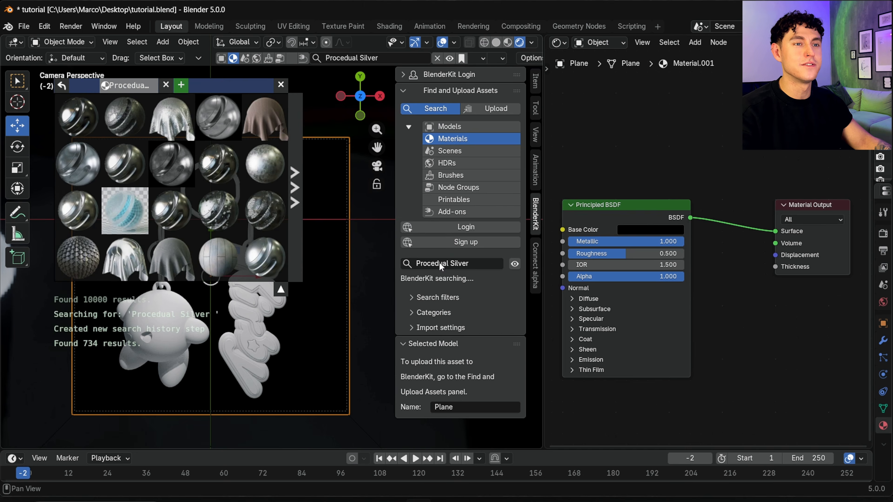
pyautogui.moveTo(94, 172)
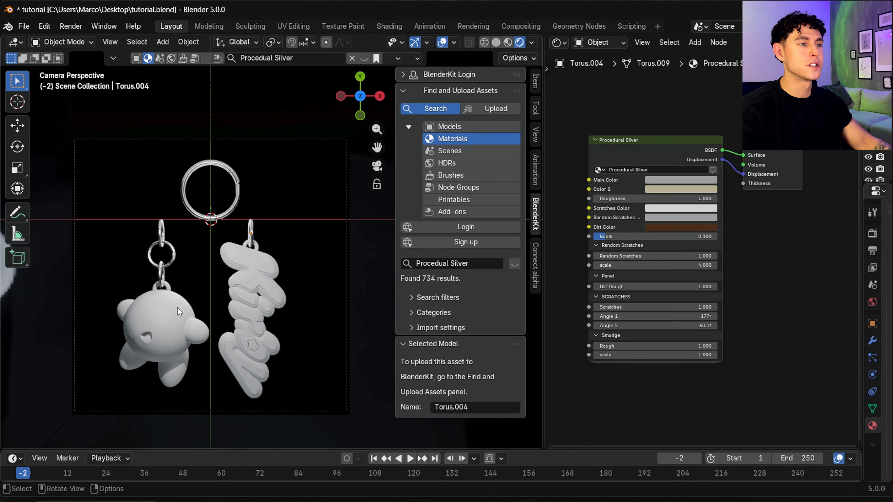
# - Search BlenderKit materials for "Sweet Plastic" and assign the pink Sweet Plastic material to Kirby's body and arms
pyautogui.click(177, 308)
pyautogui.click(256, 289)
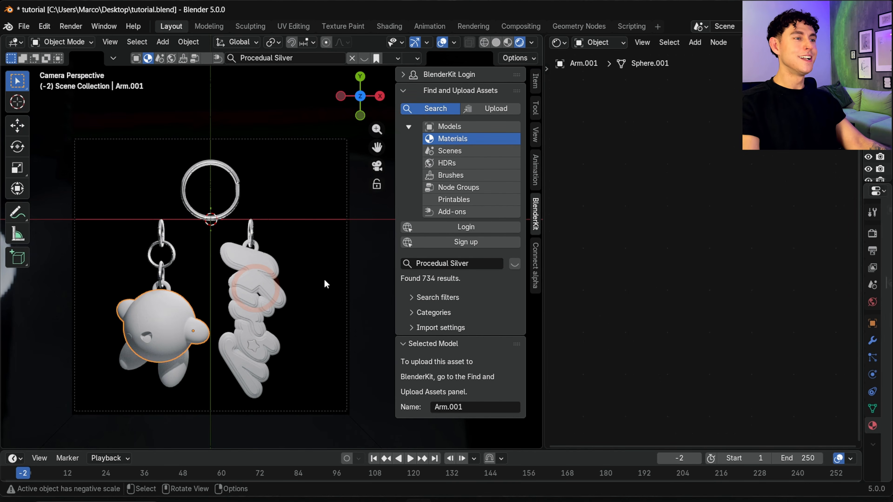
pyautogui.click(443, 263)
pyautogui.write('Sweet Plastic')
pyautogui.press('Return')
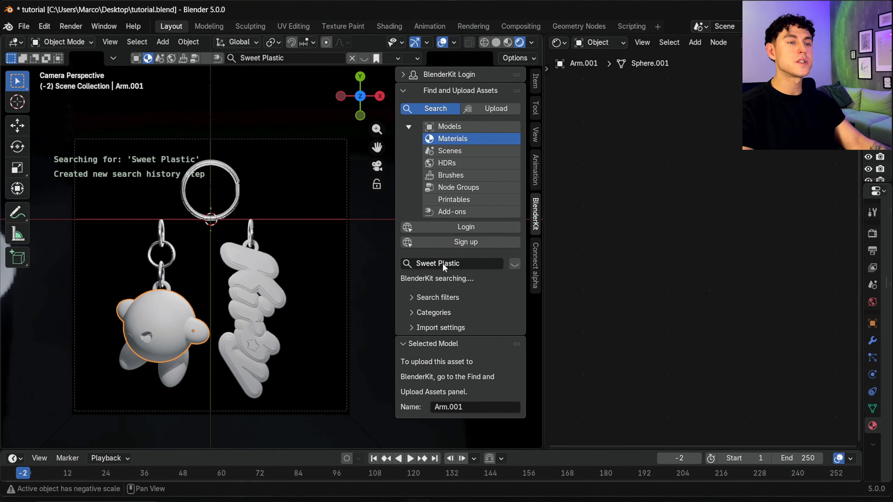
pyautogui.moveTo(78, 117)
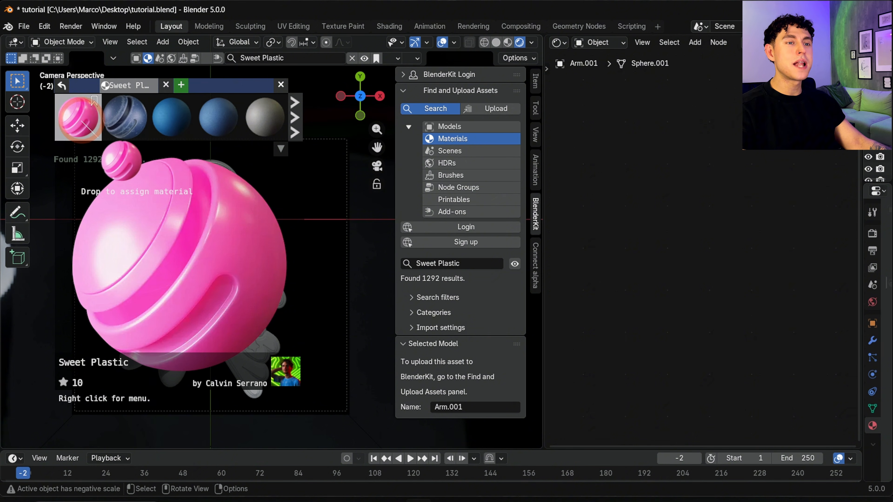
pyautogui.moveTo(121, 160); pyautogui.dragTo(160, 322)
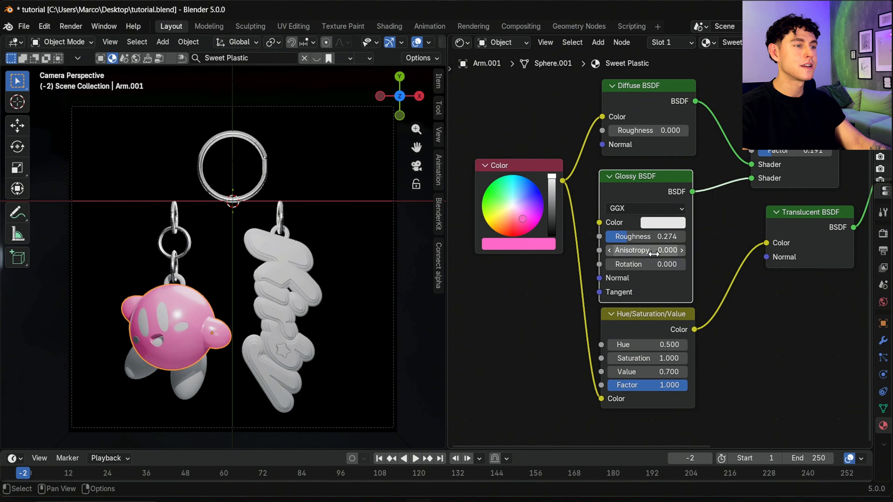
# - Set the Glossy BSDF roughness to 0.35 and replace the Color node with a Color Ramp using #D12C57FF, #FA9BBDFF and #F8CCE4FF
pyautogui.click(653, 238)
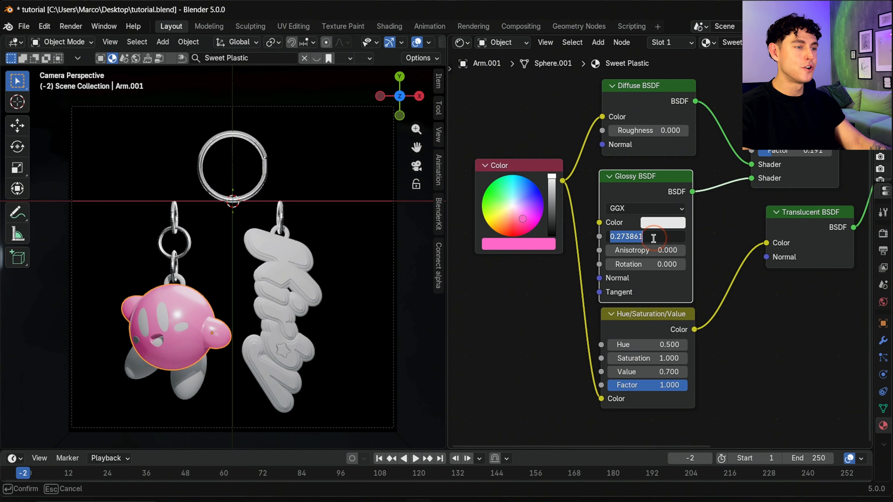
pyautogui.write('0.')
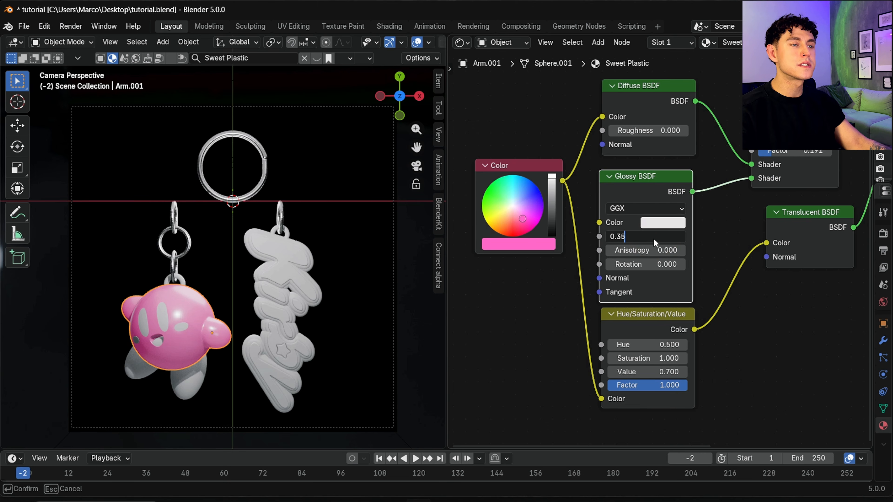
pyautogui.write('35')
pyautogui.press('Return')
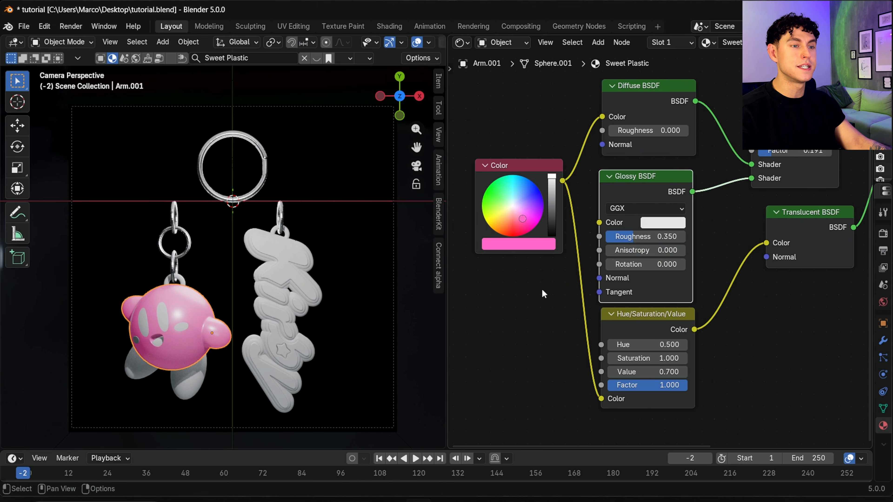
pyautogui.click(525, 167)
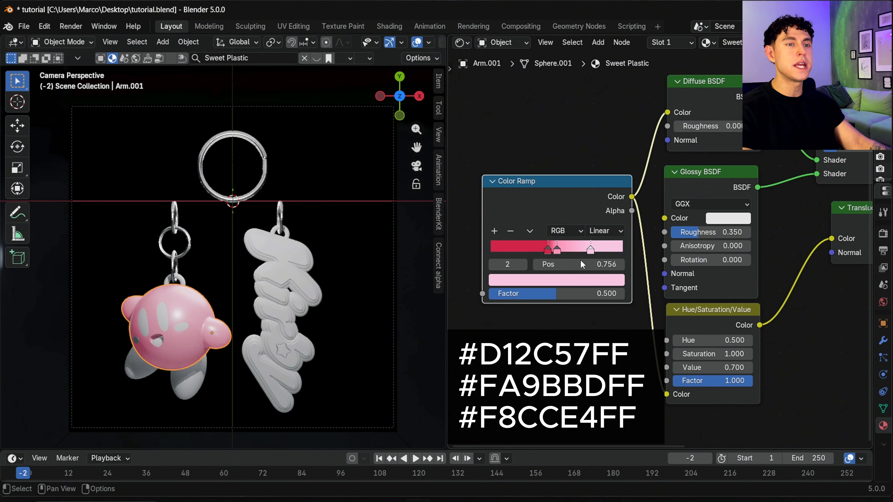
pyautogui.moveTo(581, 261); pyautogui.dragTo(561, 253)
# - Add a Fresnel node and connect it to the Mix Shader's factor in the Sweet Plastic material
pyautogui.moveTo(748, 244); pyautogui.dragTo(659, 132)
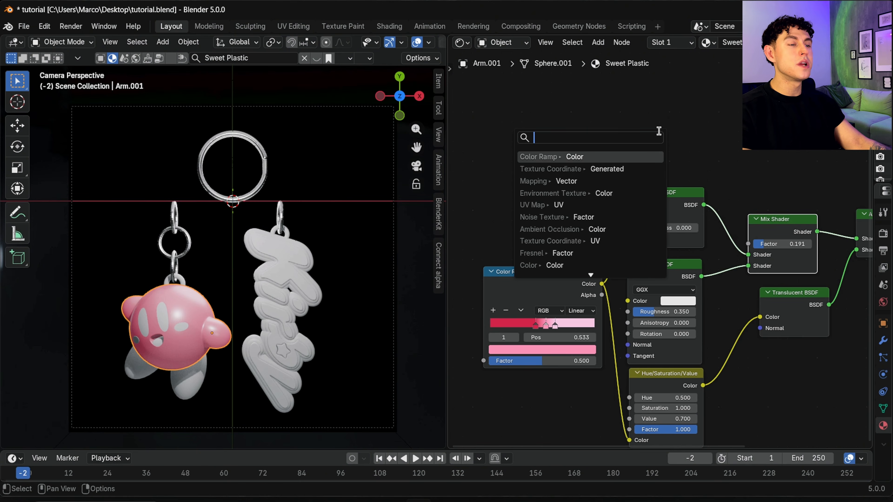
pyautogui.write('fres')
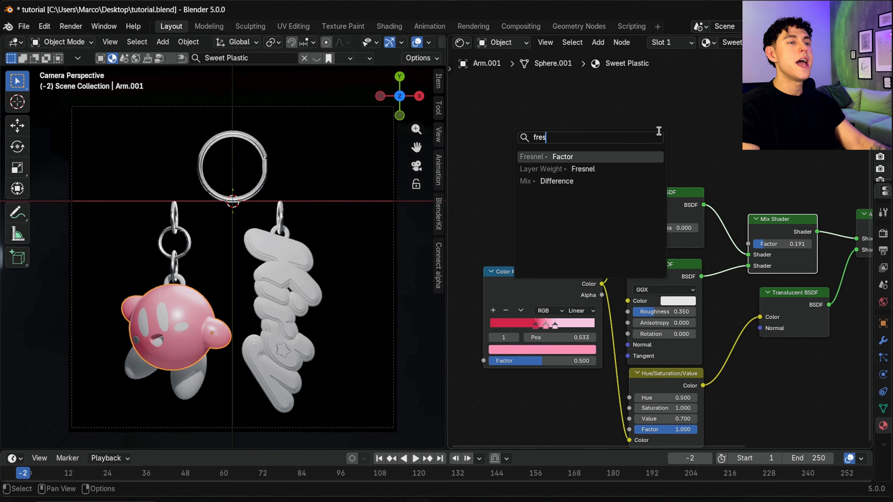
pyautogui.click(648, 158)
pyautogui.click(686, 166)
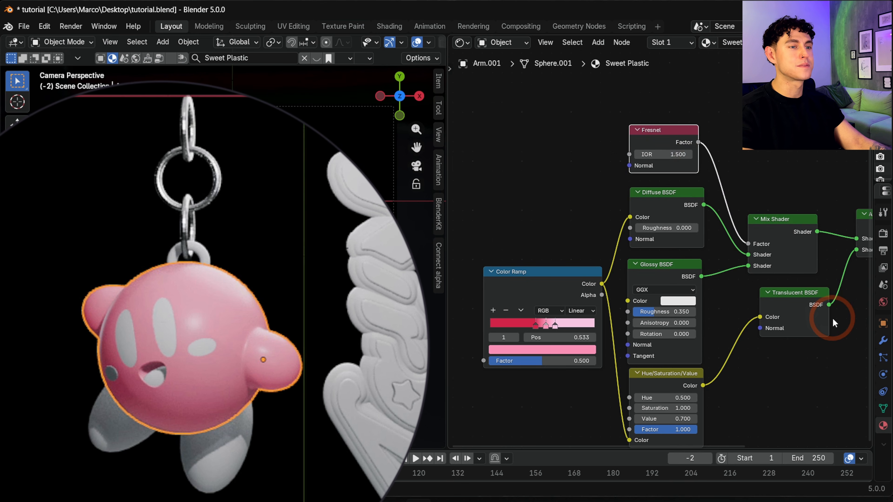
# - Add a second Mix Shader fed by the Add Shader's output
pyautogui.moveTo(833, 319); pyautogui.dragTo(601, 382, button='middle')
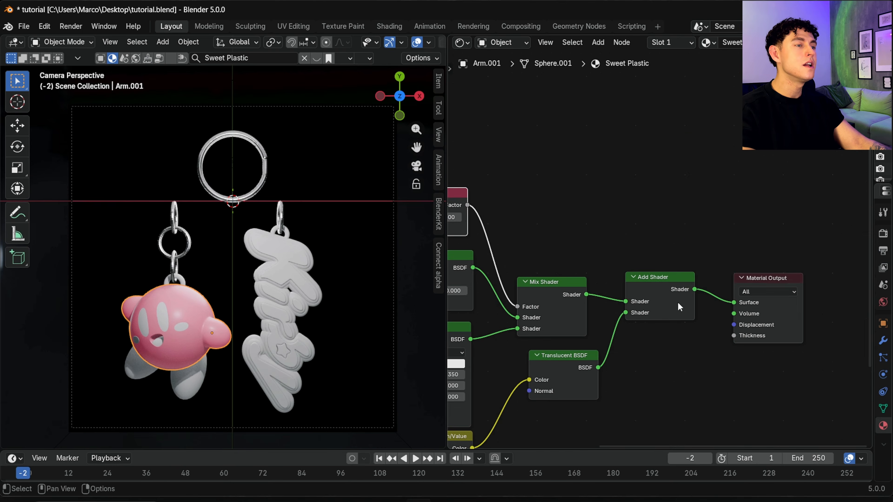
pyautogui.moveTo(694, 289); pyautogui.dragTo(679, 221)
pyautogui.write('mix sh')
pyautogui.click(737, 236)
pyautogui.click(708, 211)
# - Drive the new Mix Shader's factor with a Color Ramp fed by an Ambient Occlusion node
pyautogui.moveTo(679, 198); pyautogui.dragTo(638, 199)
pyautogui.write('color ram')
pyautogui.press('Return')
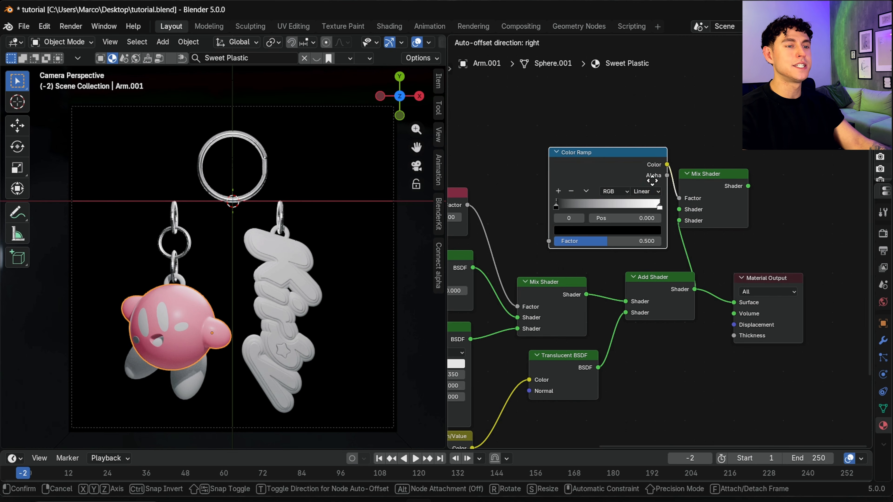
pyautogui.moveTo(549, 241); pyautogui.dragTo(522, 200)
pyautogui.write('amb')
pyautogui.press('Return')
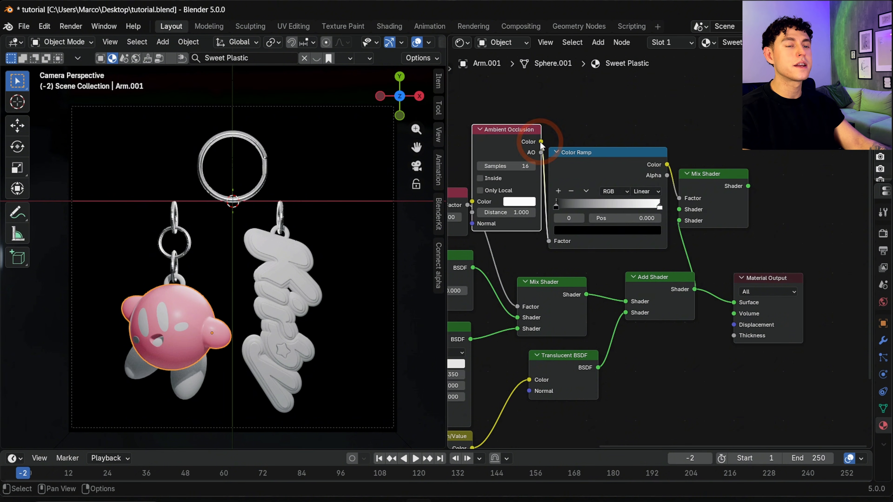
pyautogui.click(528, 145)
# - Connect the new Mix Shader to the Material Output's surface and move the ambient occlusion ramp's black stop to 0.662
pyautogui.moveTo(779, 181); pyautogui.dragTo(734, 303)
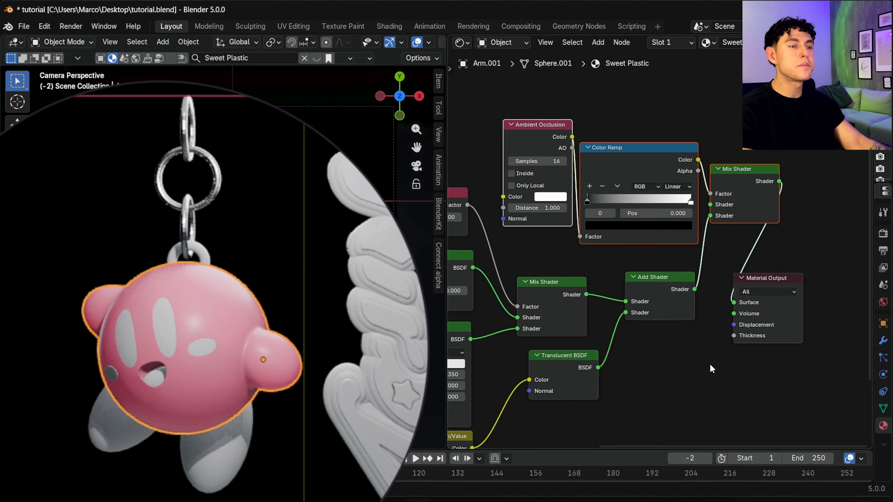
pyautogui.moveTo(588, 201); pyautogui.dragTo(663, 201)
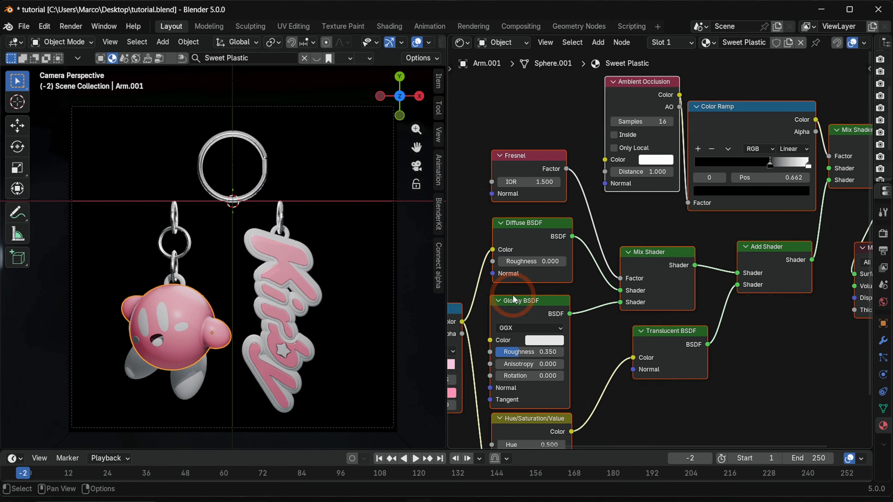
# - Select all the Sweet Plastic shader nodes for reuse and create a new material on Kirby's foot
pyautogui.press('Home')
pyautogui.moveTo(493, 184); pyautogui.dragTo(773, 388)
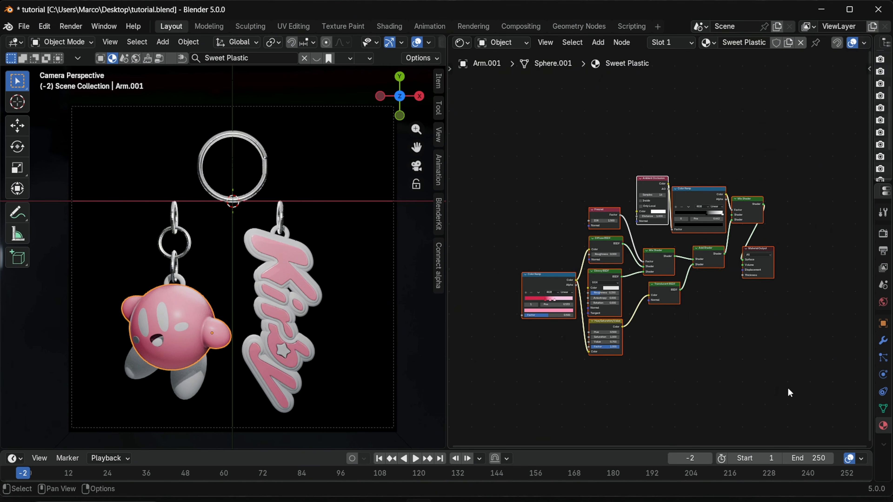
pyautogui.click(183, 389)
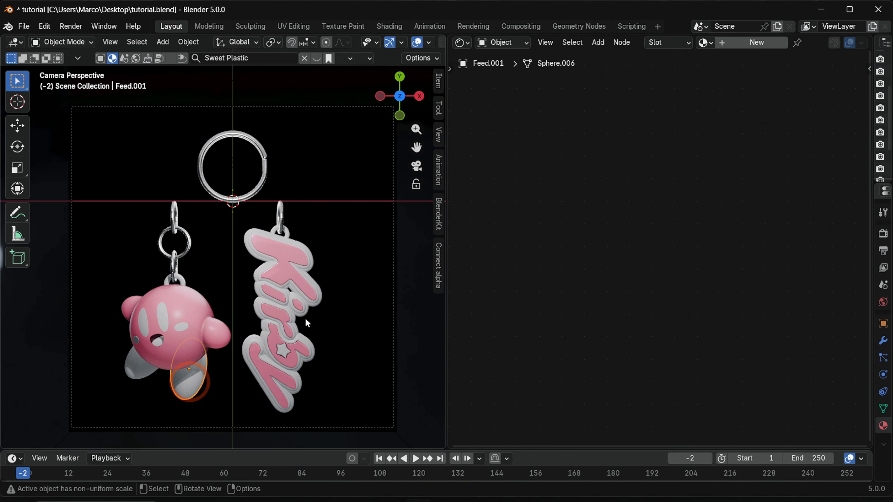
pyautogui.click(746, 45)
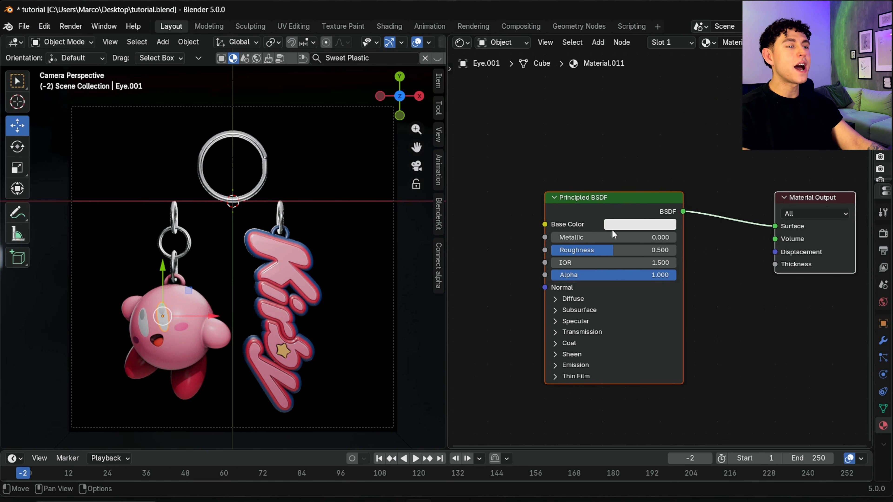
# - Set the eye material's metallic to 0.5 and color it with a Color Ramp of blue #3D79D9FF and near-black #090909FF
pyautogui.click(615, 235)
pyautogui.write('0.5')
pyautogui.press('Return')
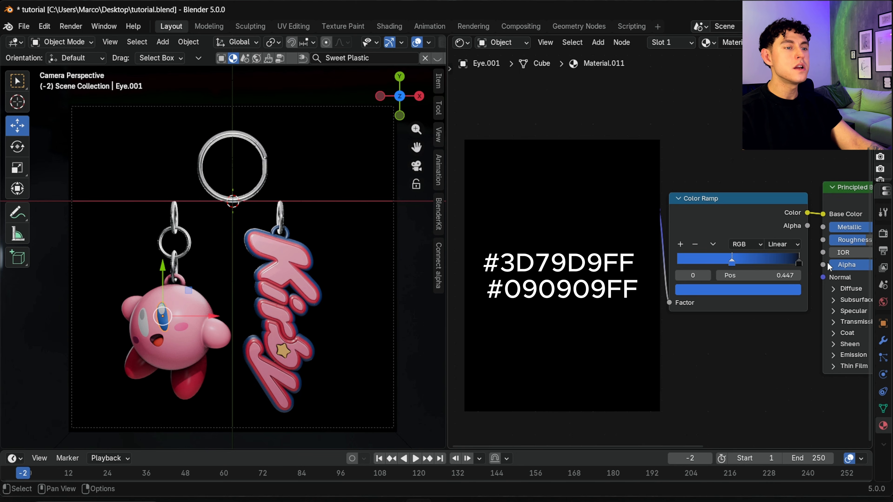
pyautogui.click(800, 263)
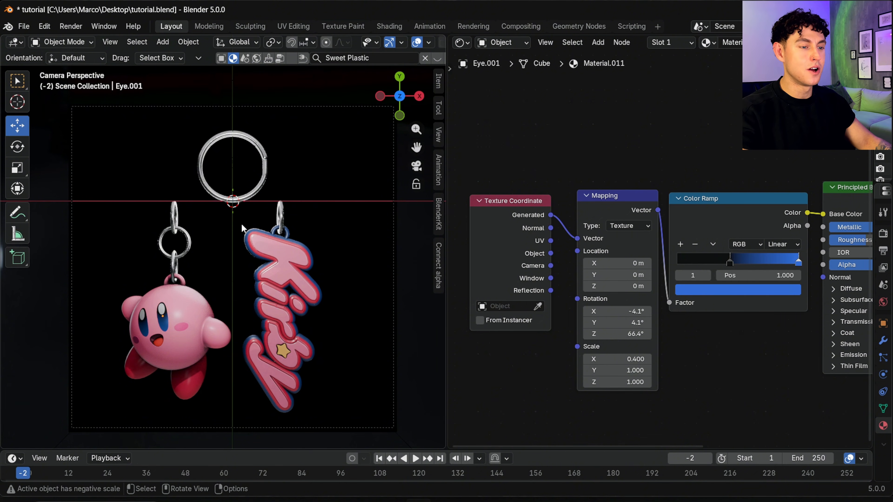
# - Render the current frame as a check and create a new compositing node tree
pyautogui.press('F12')
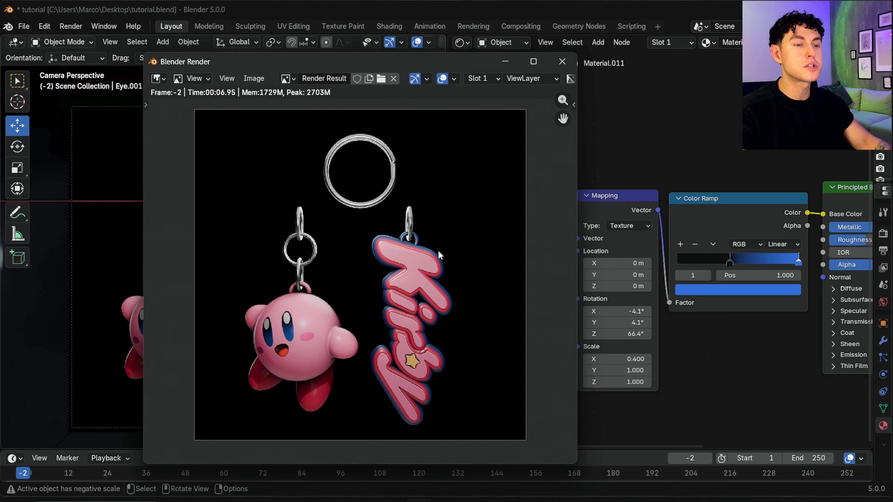
pyautogui.press('Escape')
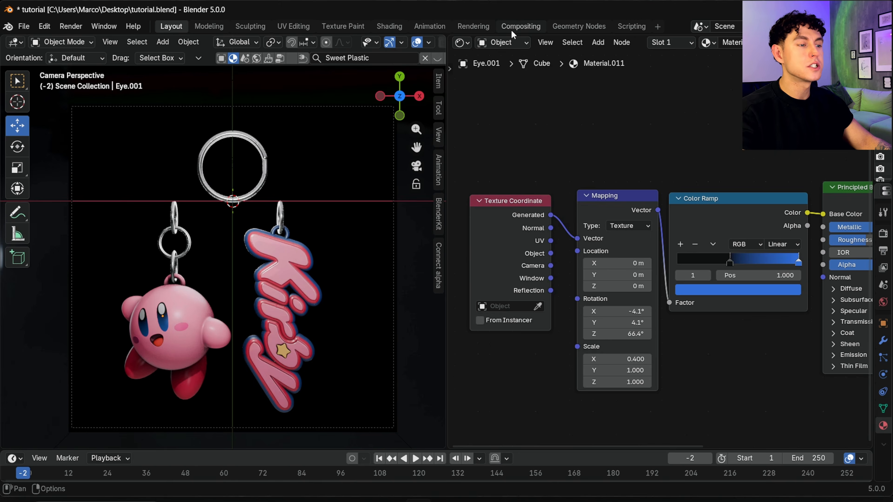
pyautogui.click(518, 26)
pyautogui.click(413, 159)
pyautogui.click(374, 44)
# - Add a Fog Glow Glare node after the Render Layers and set its highlights threshold to 0.5
pyautogui.moveTo(430, 214); pyautogui.dragTo(464, 254)
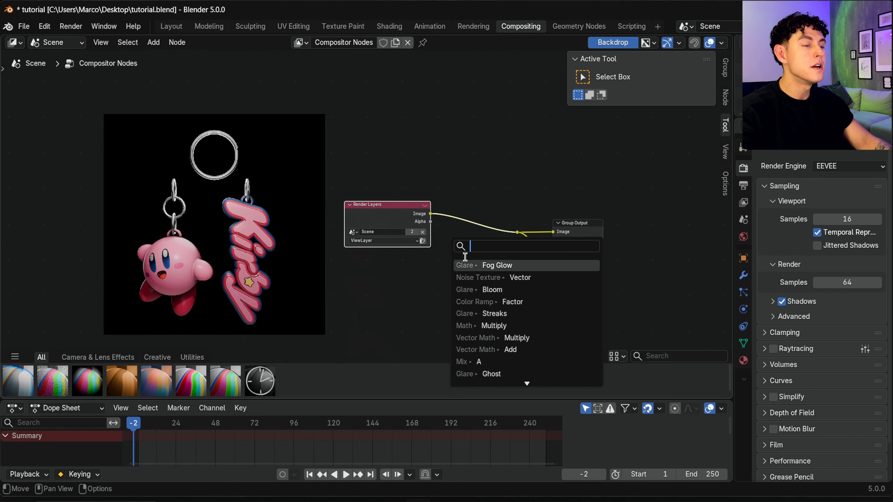
pyautogui.click(471, 265)
pyautogui.click(471, 240)
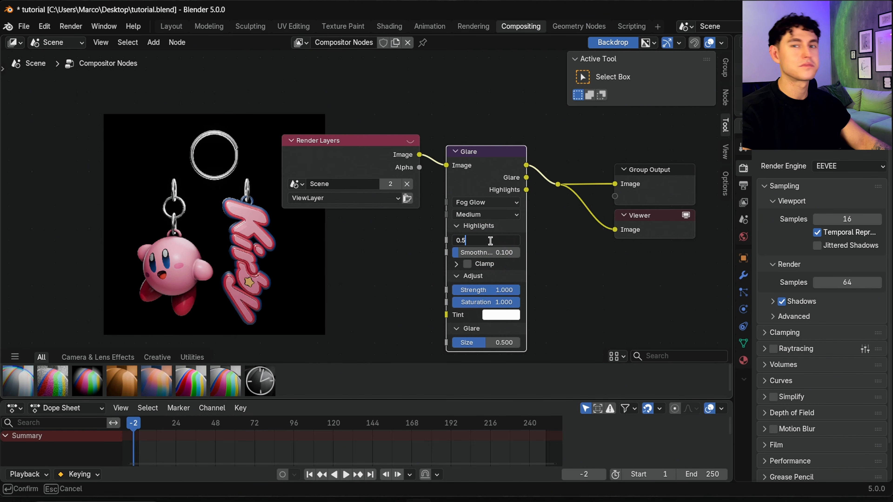
pyautogui.press('Return')
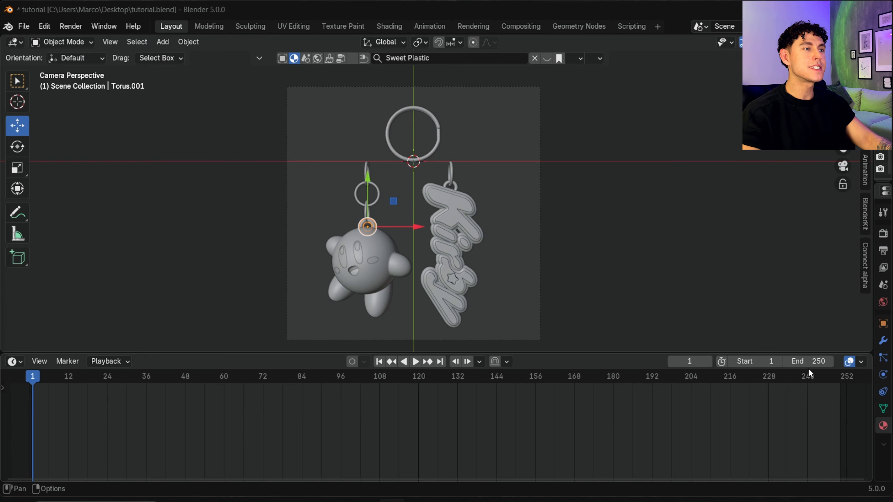
# - Set the animation's end frame to 150
pyautogui.click(806, 361)
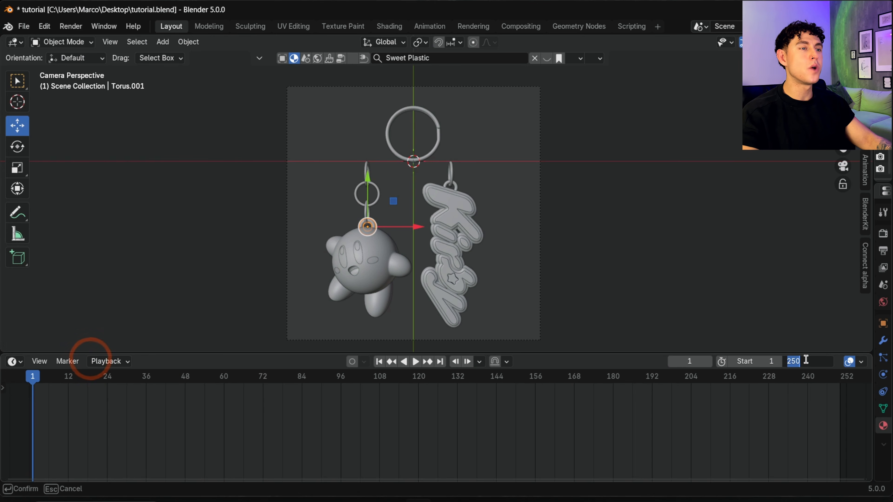
pyautogui.press('Return')
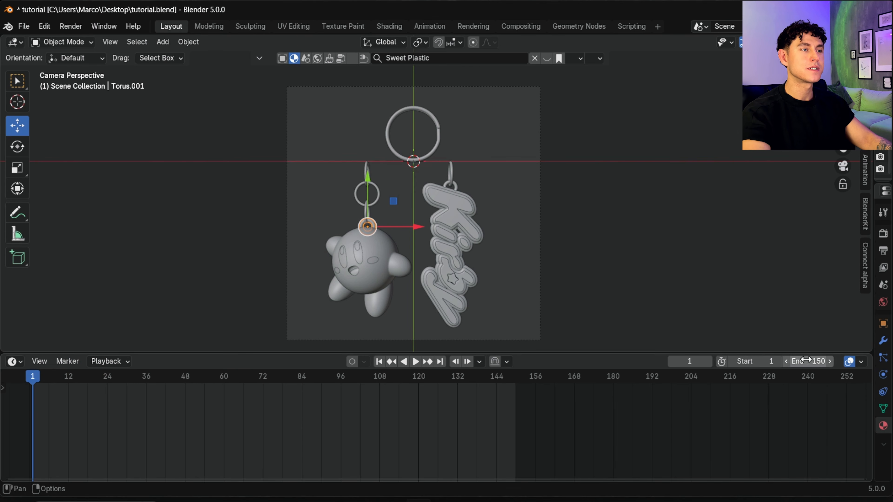
# - Convert Kirby's body parts and chain links to mesh and join them into one object
pyautogui.moveTo(212, 154); pyautogui.dragTo(382, 306)
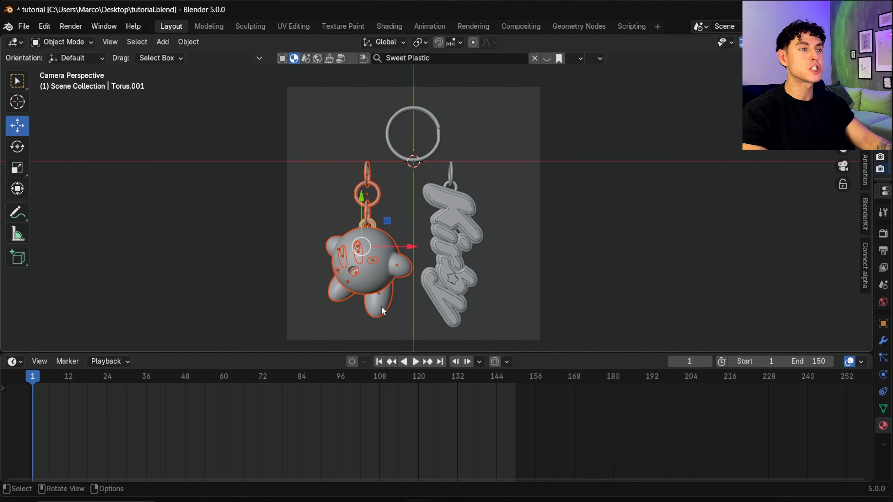
pyautogui.rightClick(376, 236)
pyautogui.moveTo(368, 250)
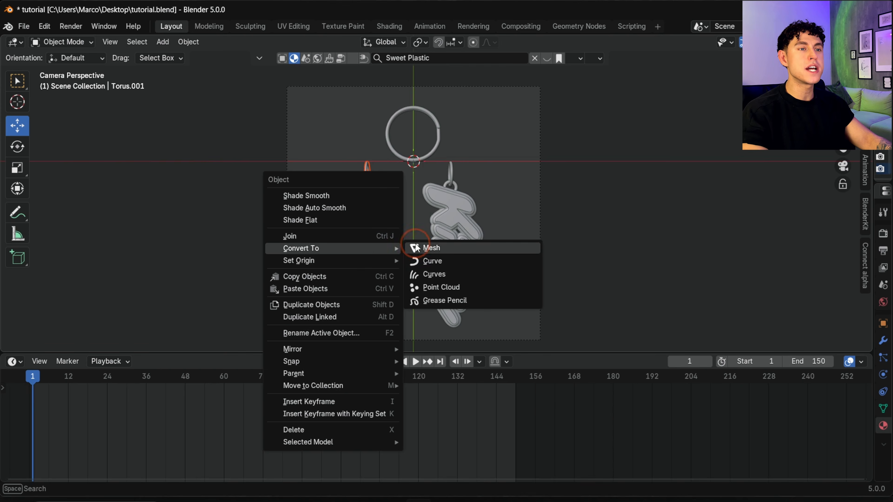
pyautogui.click(414, 245)
pyautogui.rightClick(383, 240)
# - Join the lettering and its link into one mesh and hang both charms at an angle from the key ring
pyautogui.click(464, 214)
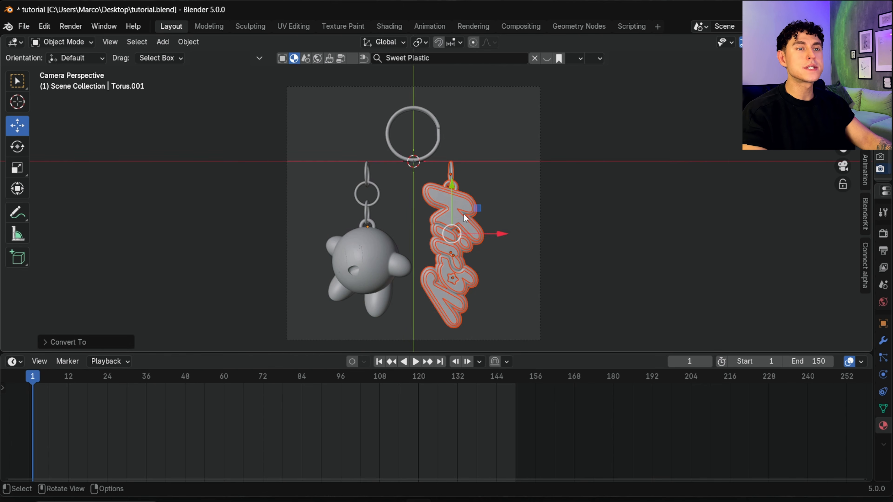
pyautogui.moveTo(499, 234); pyautogui.dragTo(510, 230)
pyautogui.click(558, 113)
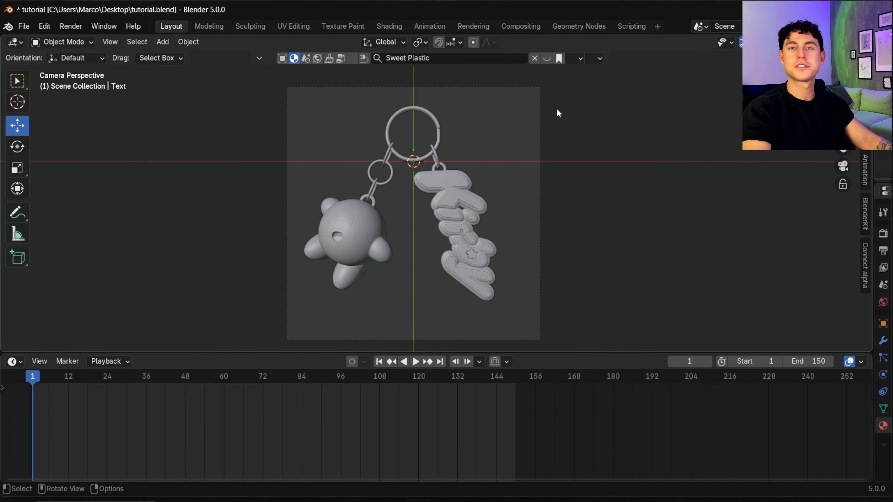
# - Set the origins of the Kirby charm and the lettering to the 3D cursor
pyautogui.click(362, 222)
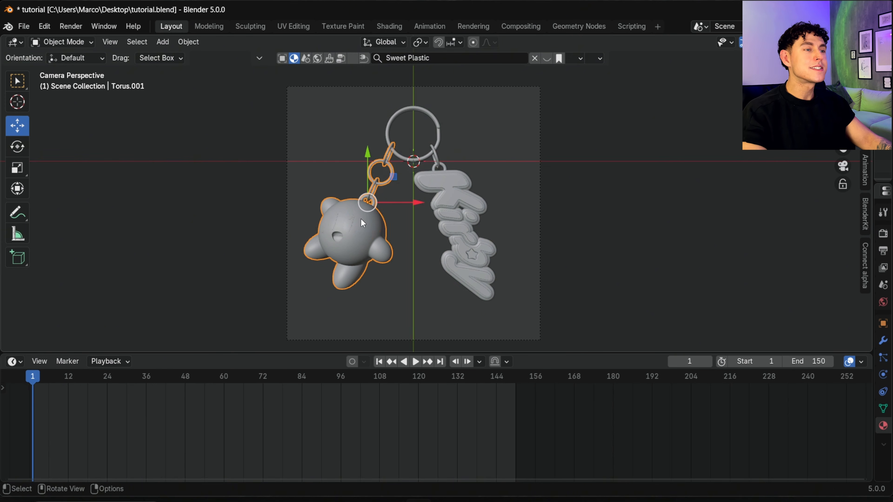
pyautogui.rightClick(363, 223)
pyautogui.moveTo(351, 269)
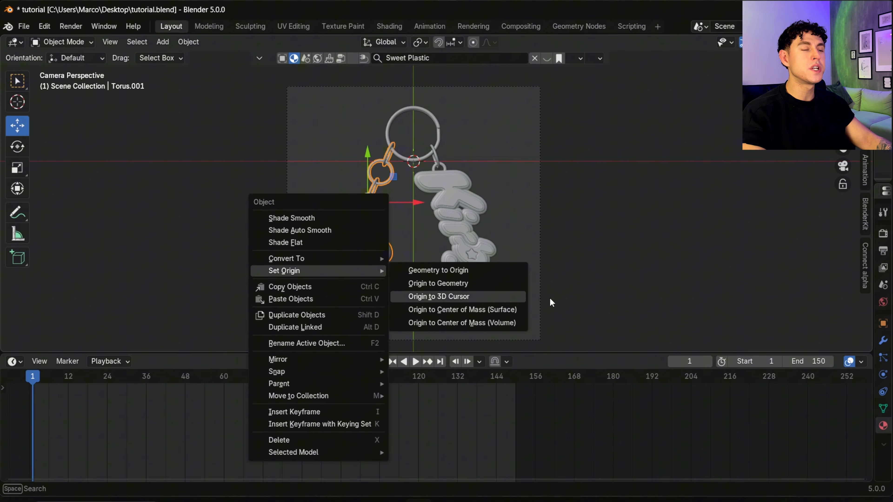
pyautogui.click(511, 297)
pyautogui.click(466, 249)
pyautogui.rightClick(466, 249)
pyautogui.moveTo(467, 249)
pyautogui.click(534, 276)
# - Apply all transforms to the Kirby charm and the lettering
pyautogui.click(350, 240)
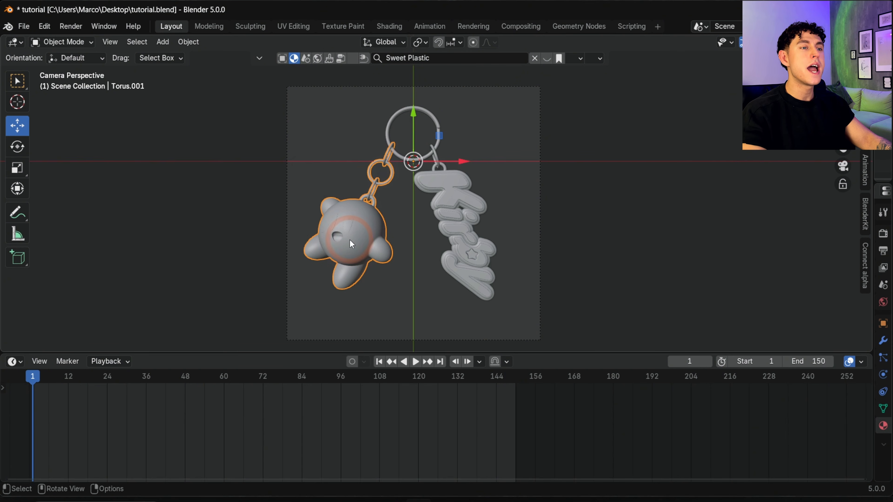
pyautogui.hotkey('ctrl', 'a')
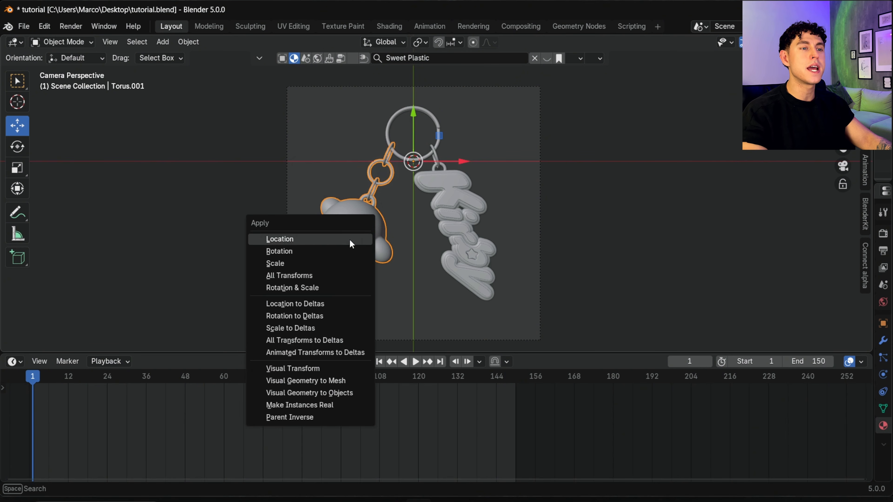
pyautogui.click(343, 271)
pyautogui.click(449, 205)
pyautogui.hotkey('ctrl', 'a')
pyautogui.click(471, 207)
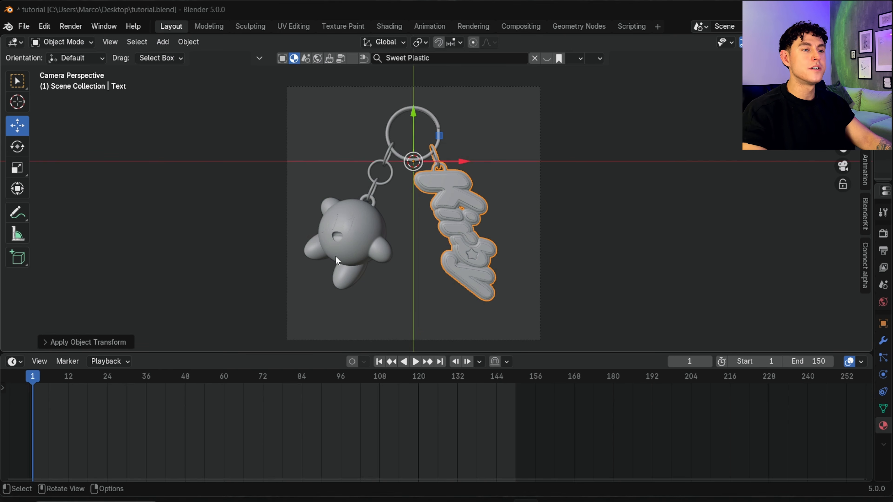
# - Add an Arrows empty at the 3D cursor and select all the keychain objects
pyautogui.press('a')
pyautogui.click(162, 41)
pyautogui.moveTo(211, 185)
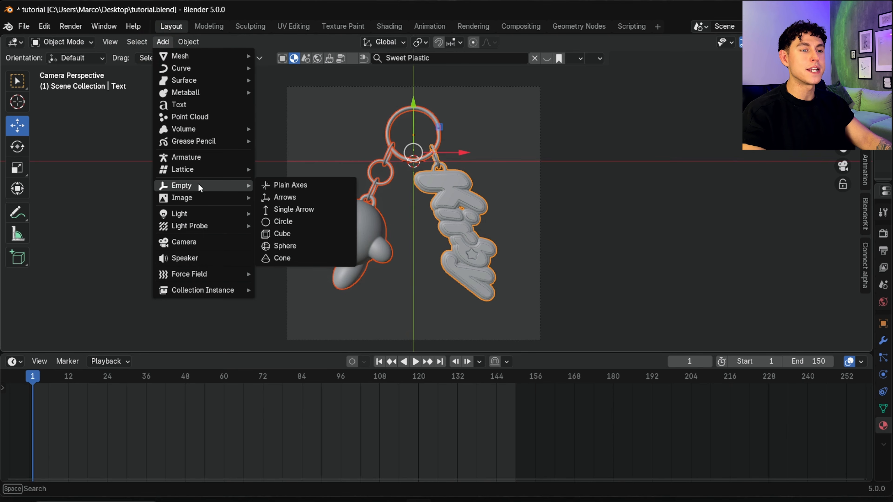
pyautogui.click(299, 198)
pyautogui.press('a')
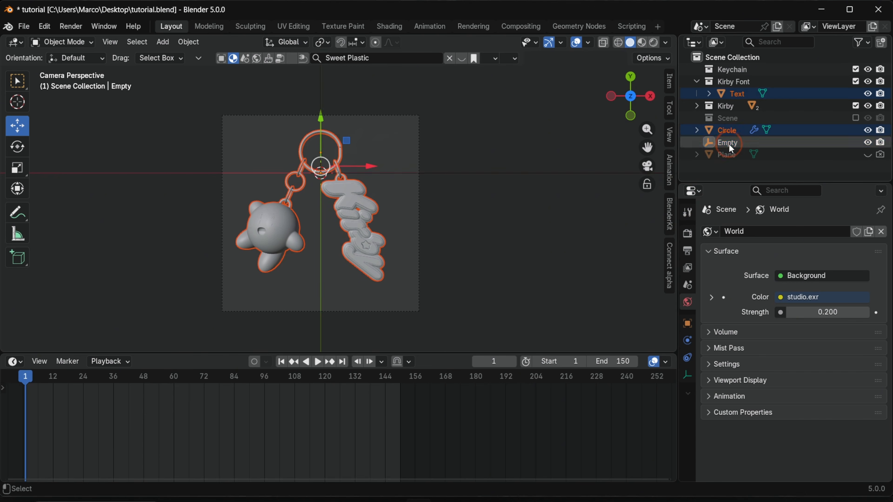
# - Parent the selected keychain objects to the Arrows empty and insert a rotation keyframe on the empty at frame 0
pyautogui.hotkey('ctrl', 'p')
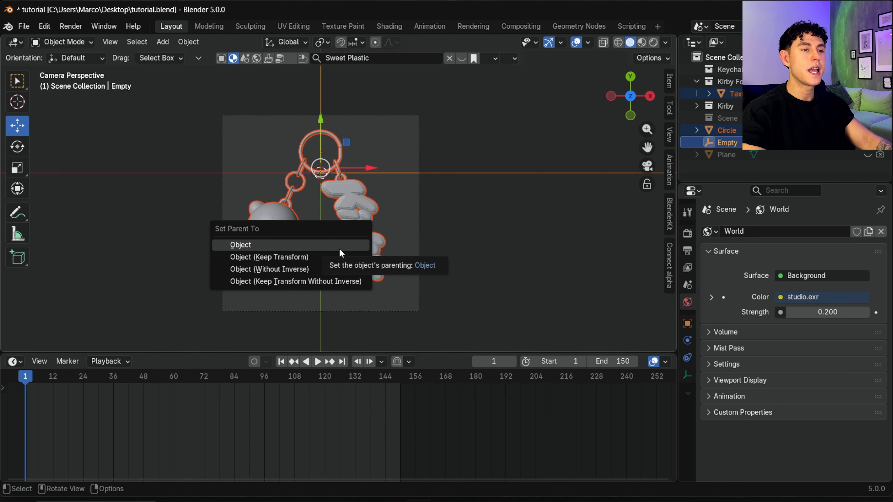
pyautogui.click(333, 254)
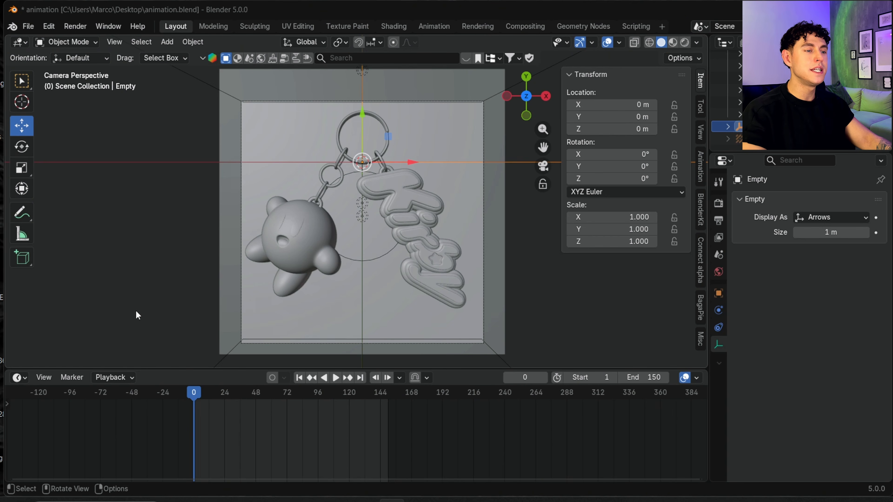
pyautogui.rightClick(604, 154)
pyautogui.click(499, 152)
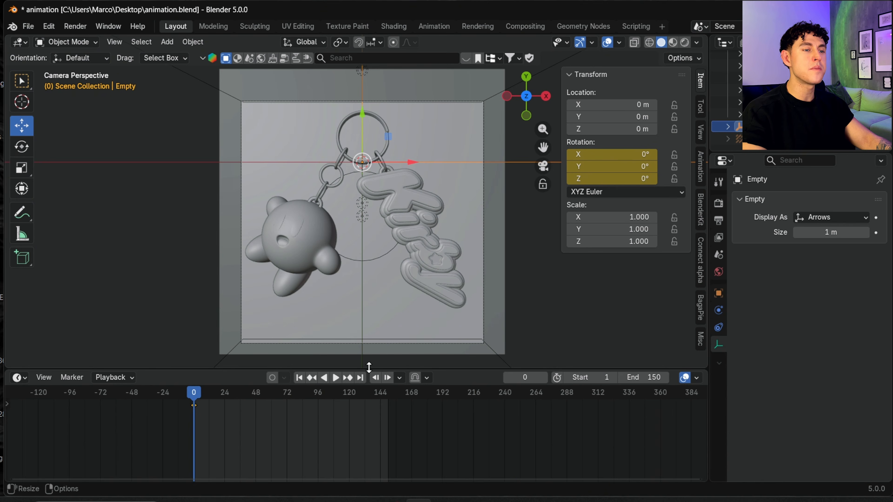
# - At frame 90, rotate the empty about the Y axis to 332° and keyframe its rotation
pyautogui.moveTo(185, 392); pyautogui.dragTo(310, 393)
pyautogui.press('r')
pyautogui.press('y')
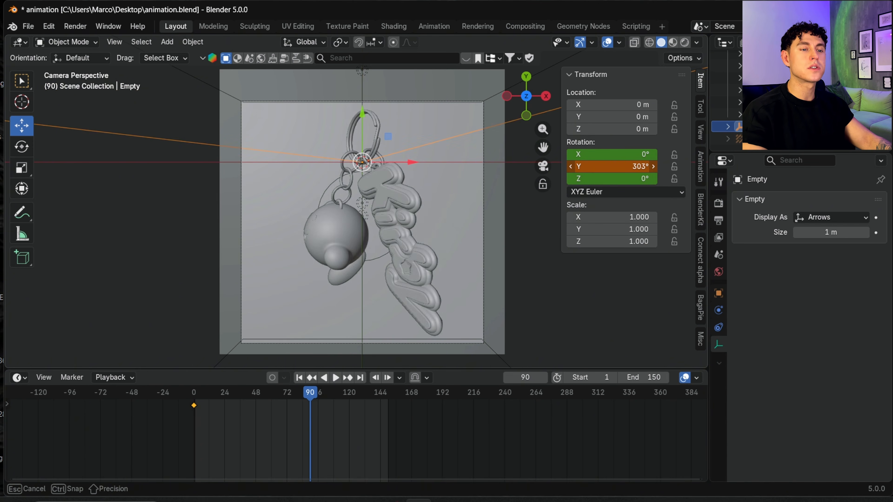
pyautogui.click(627, 167)
pyautogui.rightClick(628, 167)
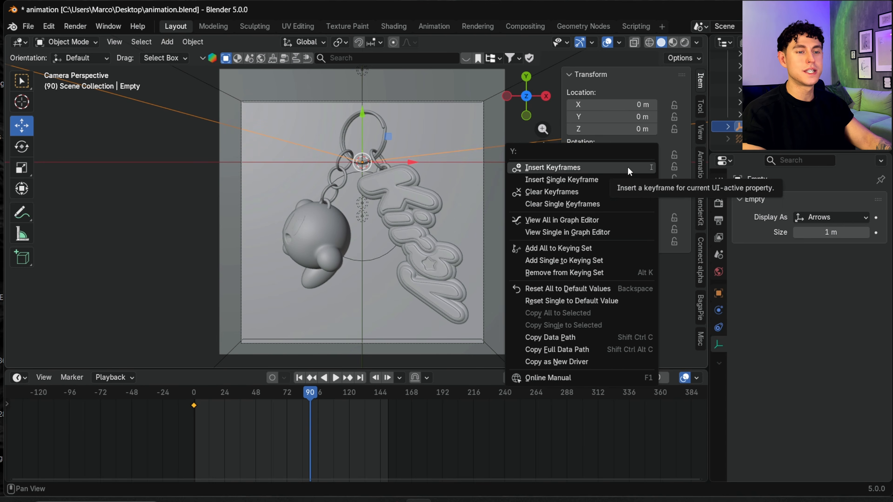
pyautogui.click(628, 168)
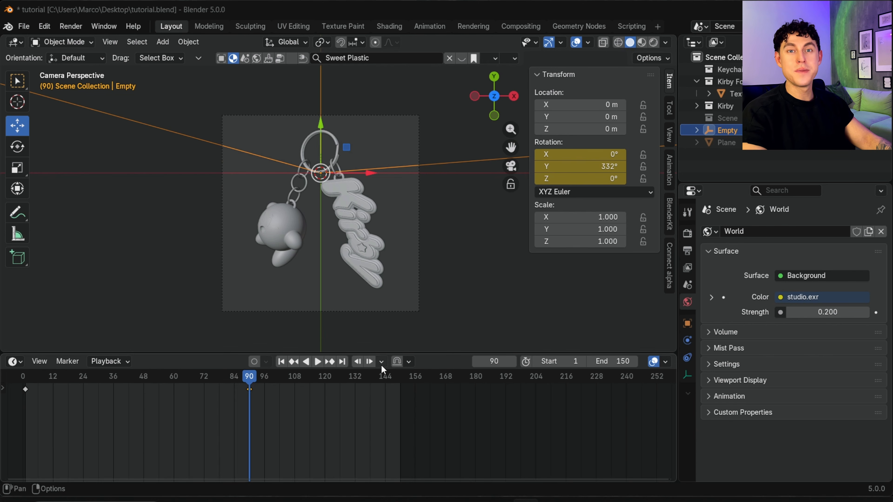
# - At frame 80, insert rotation and location keyframes on the Kirby charm
pyautogui.click(496, 362)
pyautogui.write('80')
pyautogui.press('Return')
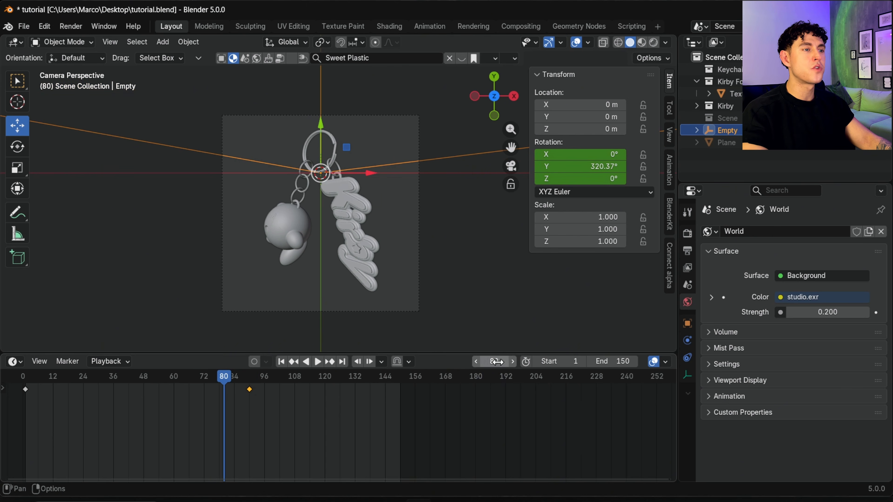
pyautogui.rightClick(595, 167)
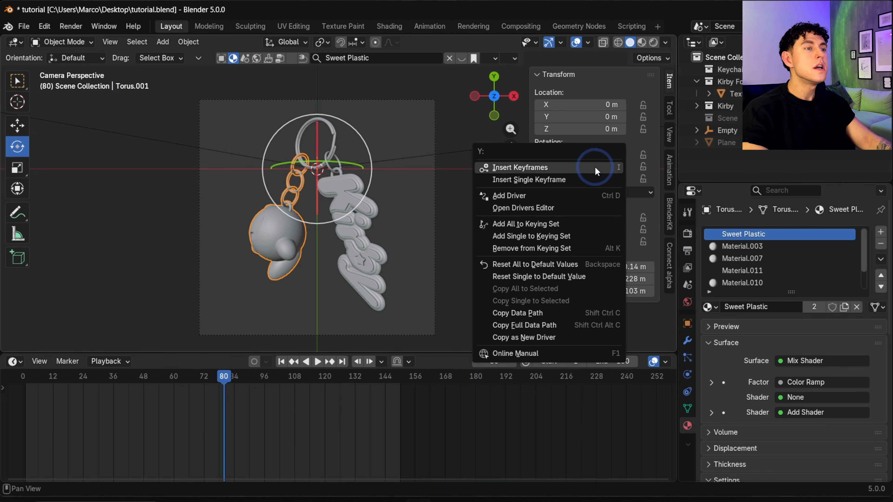
pyautogui.click(595, 168)
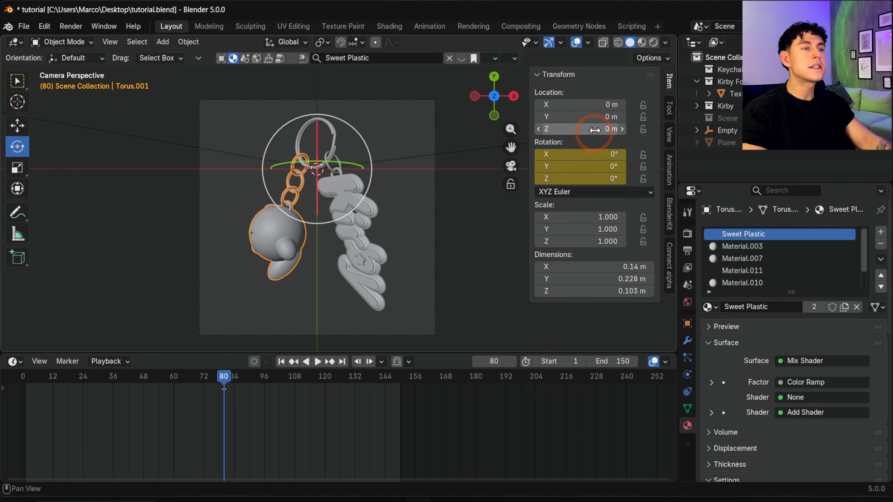
pyautogui.rightClick(594, 120)
pyautogui.click(595, 121)
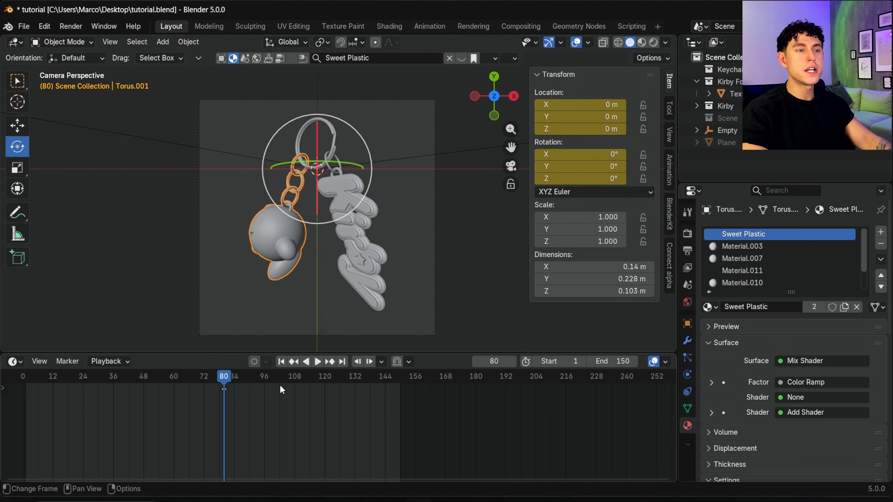
# - At frame 120, swing the Kirby charm by about 22°, 27° and 23° in X, Y and Z, realign it with the ring, and keyframe location and rotation
pyautogui.moveTo(235, 378); pyautogui.dragTo(325, 365)
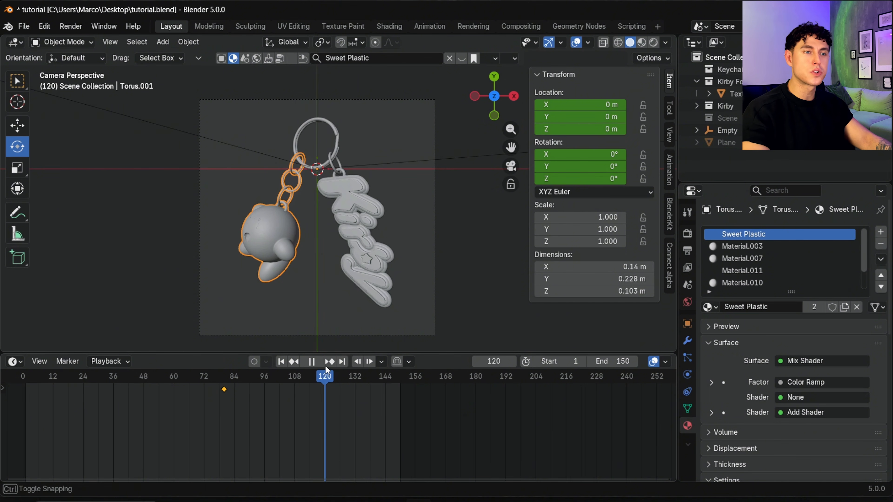
pyautogui.moveTo(295, 164); pyautogui.dragTo(350, 168)
pyautogui.click(18, 125)
pyautogui.moveTo(328, 140); pyautogui.dragTo(327, 139)
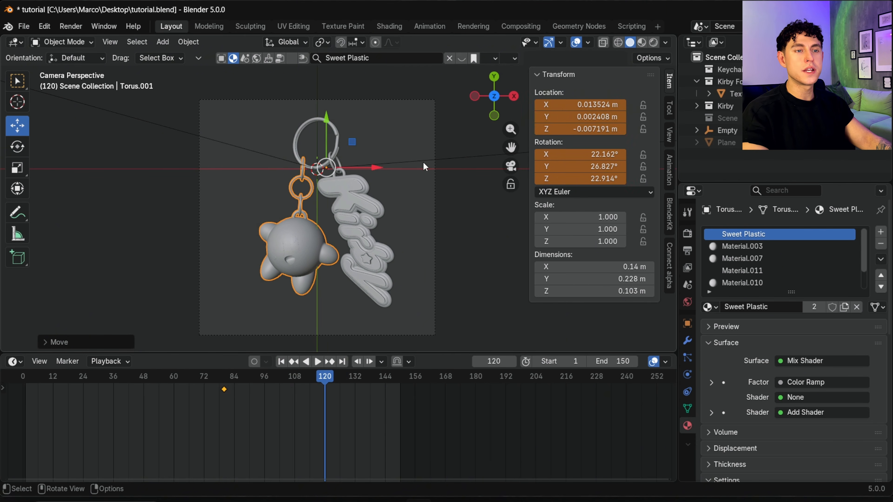
pyautogui.rightClick(606, 108)
pyautogui.click(606, 108)
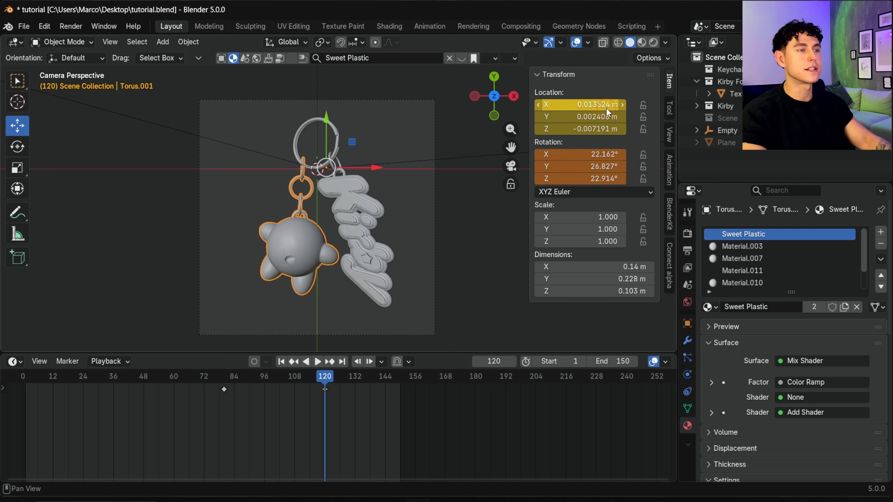
pyautogui.rightClick(605, 151)
pyautogui.click(606, 151)
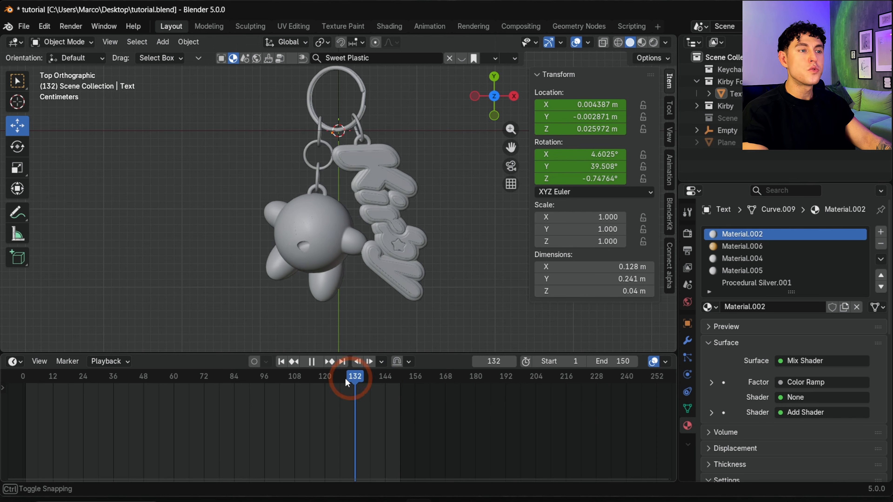
pyautogui.moveTo(345, 379); pyautogui.dragTo(269, 367)
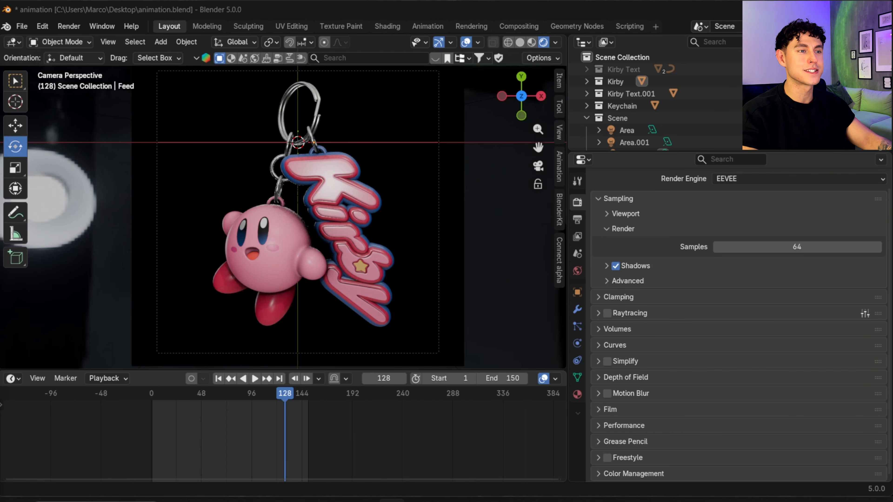
# - Set the EEVEE render shadows to 3 rays and 16 steps
pyautogui.click(606, 267)
pyautogui.click(805, 286)
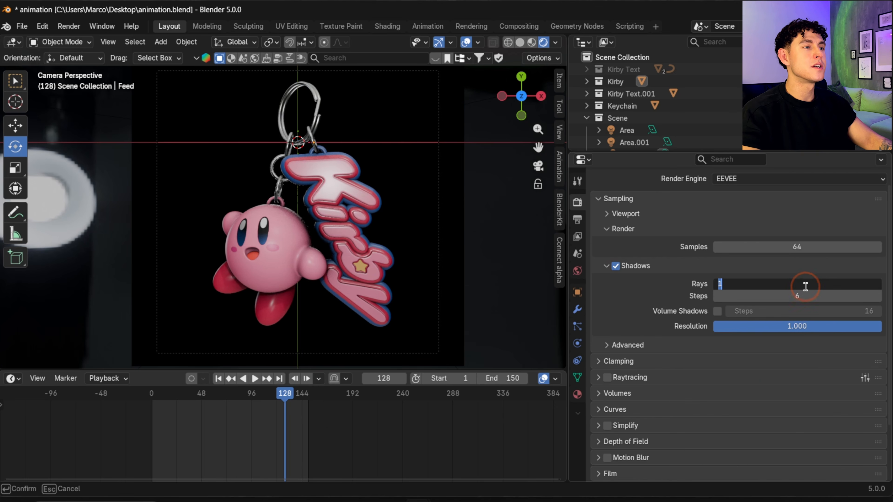
pyautogui.press('Return')
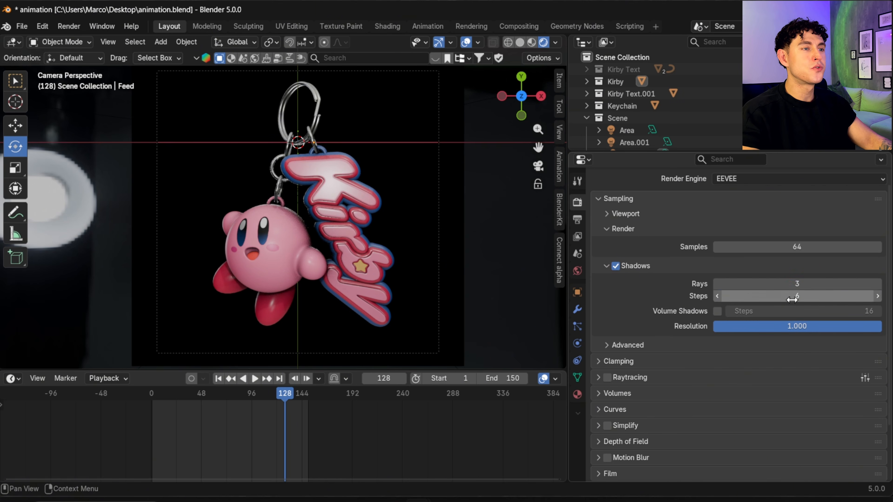
pyautogui.click(789, 298)
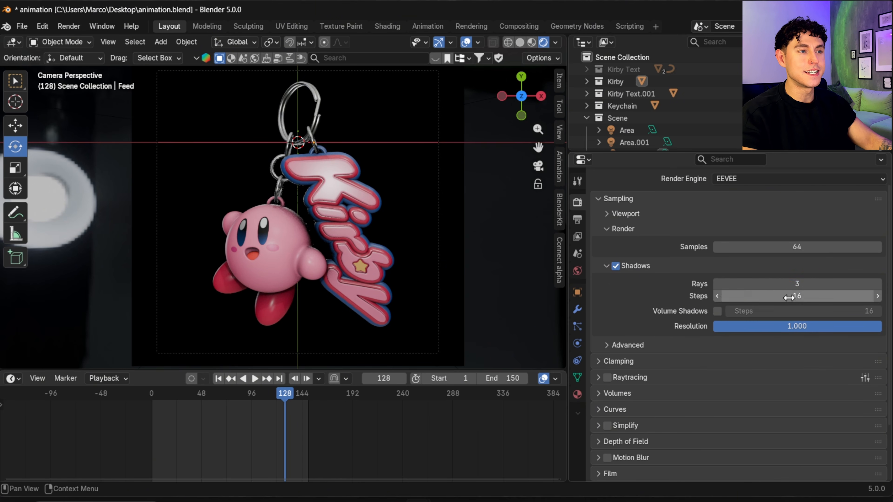
pyautogui.press('Return')
# - Enable raytracing without temporal accumulation, and set Fast GI Approximation to 3 rays, 16 steps and a distance of 2 m
pyautogui.scroll(-4, 687, 349)
pyautogui.click(607, 313)
pyautogui.click(599, 313)
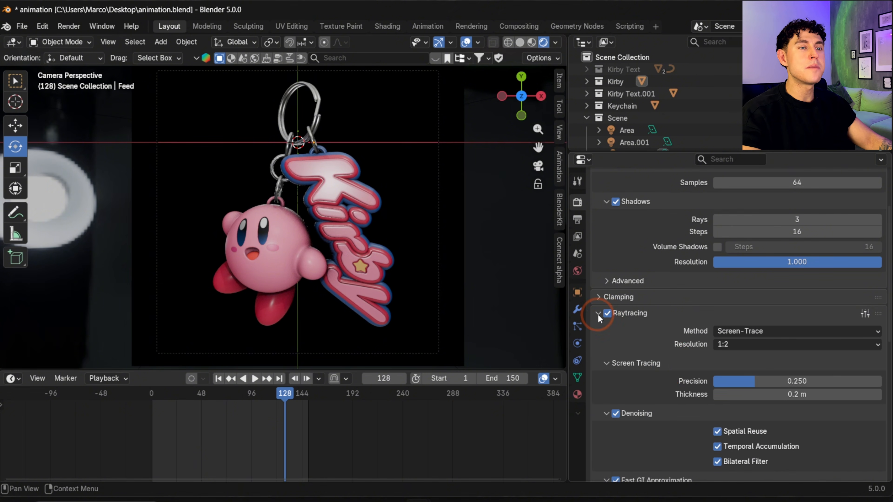
pyautogui.scroll(-12, 685, 352)
pyautogui.click(792, 332)
pyautogui.press('Return')
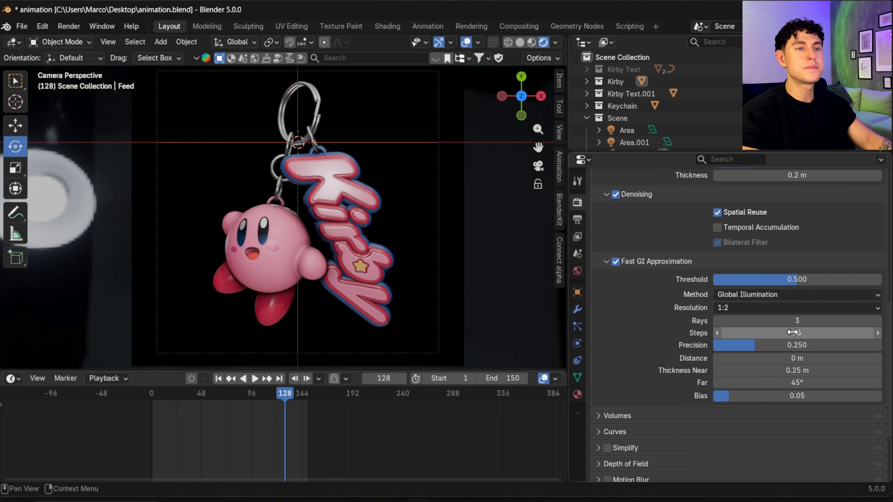
pyautogui.click(790, 353)
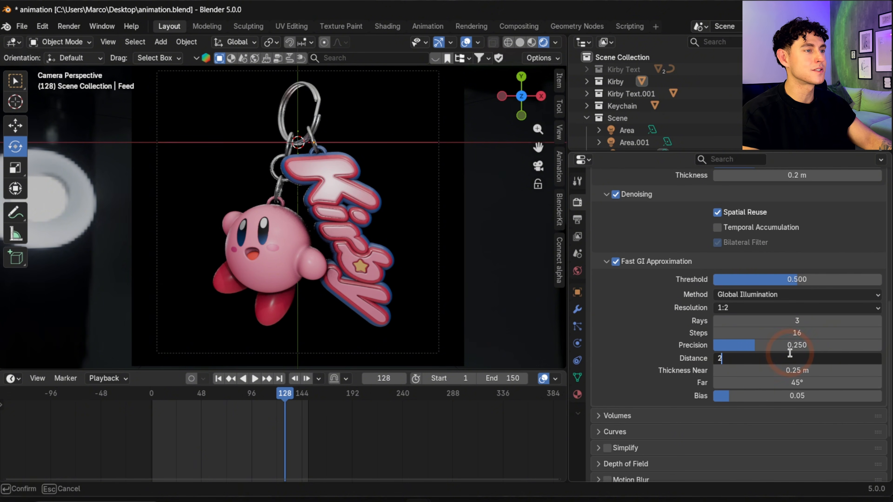
pyautogui.press('Return')
# - Enable motion blur and set color management to the Filmic view with the Medium High Contrast look
pyautogui.scroll(-5, 606, 398)
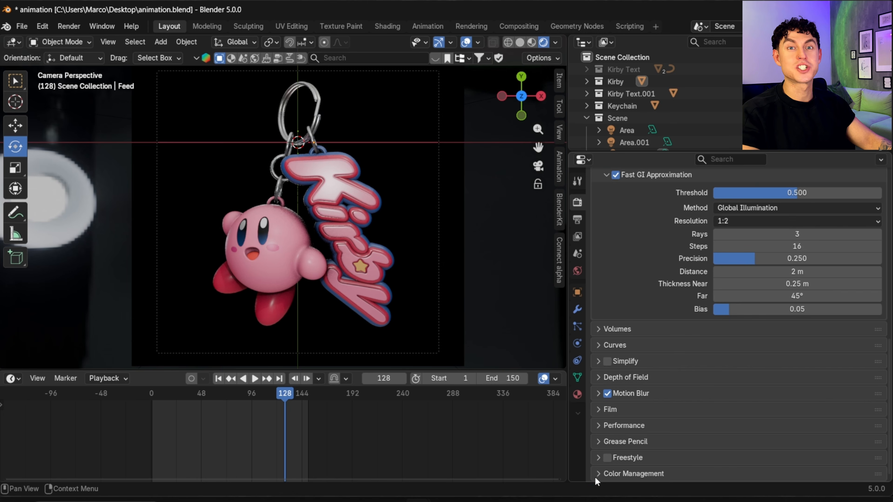
pyautogui.click(595, 475)
pyautogui.scroll(-8, 689, 419)
pyautogui.click(736, 313)
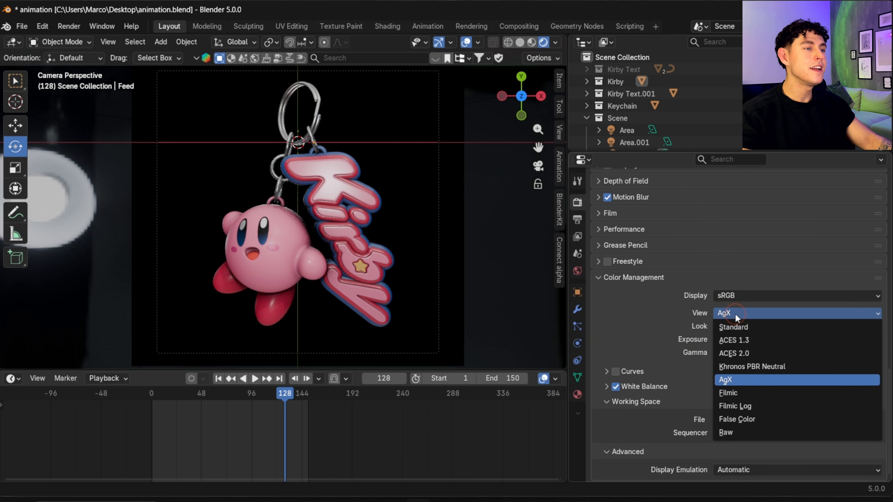
pyautogui.click(744, 393)
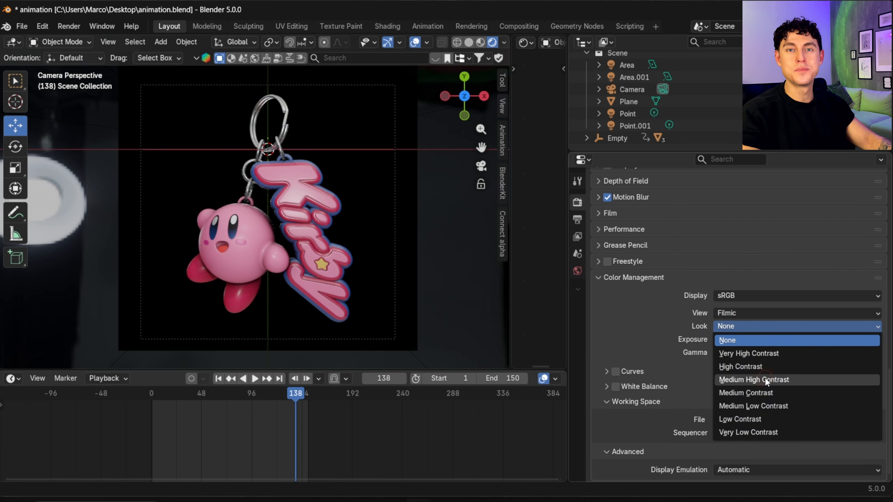
pyautogui.click(764, 378)
# - Add a volume light probe, scale it to enclose the keychain, and bake its light cache
pyautogui.click(160, 41)
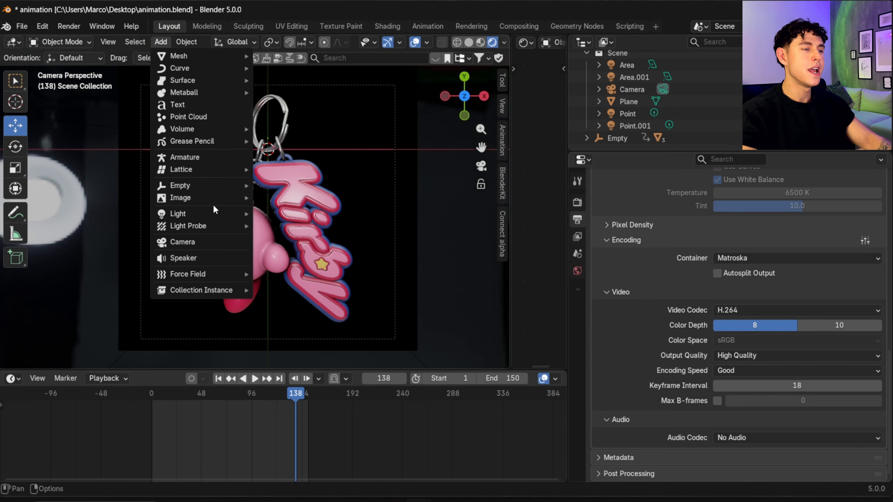
pyautogui.moveTo(210, 225)
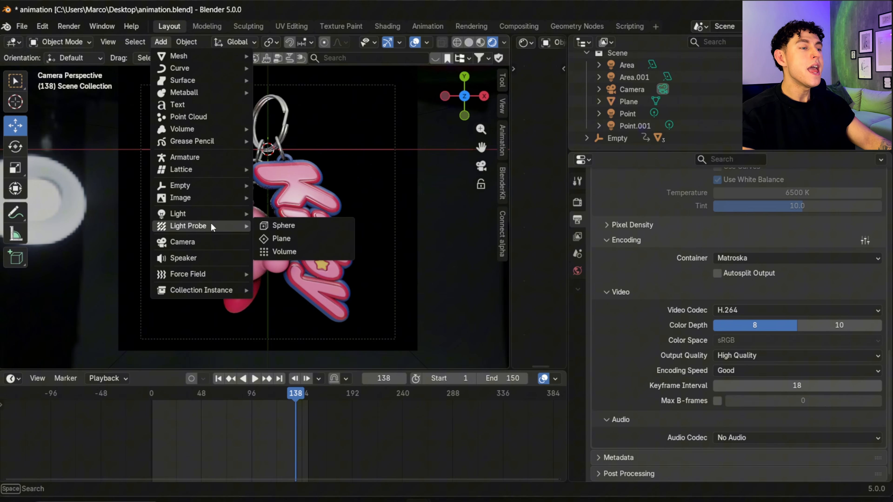
pyautogui.click(306, 250)
pyautogui.press('s')
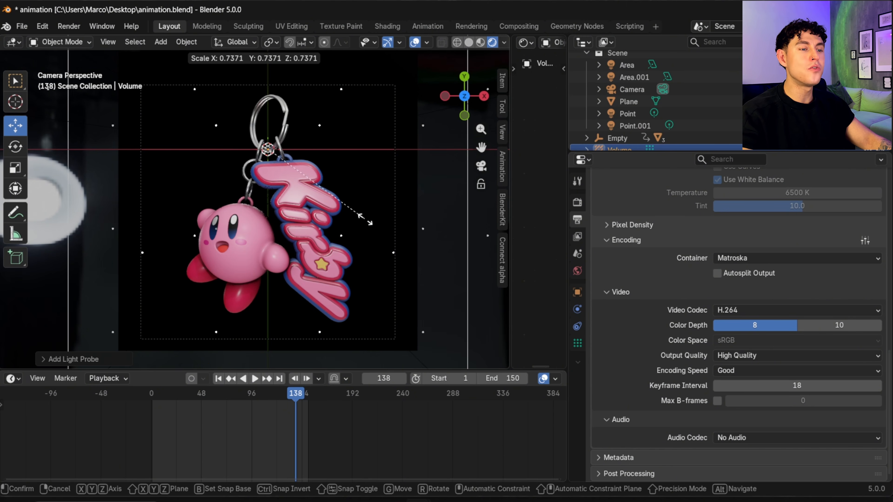
pyautogui.click(657, 317)
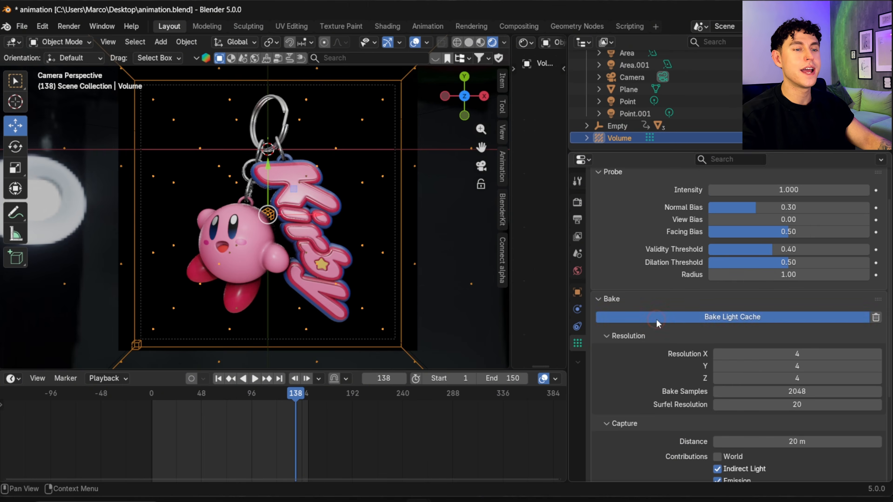